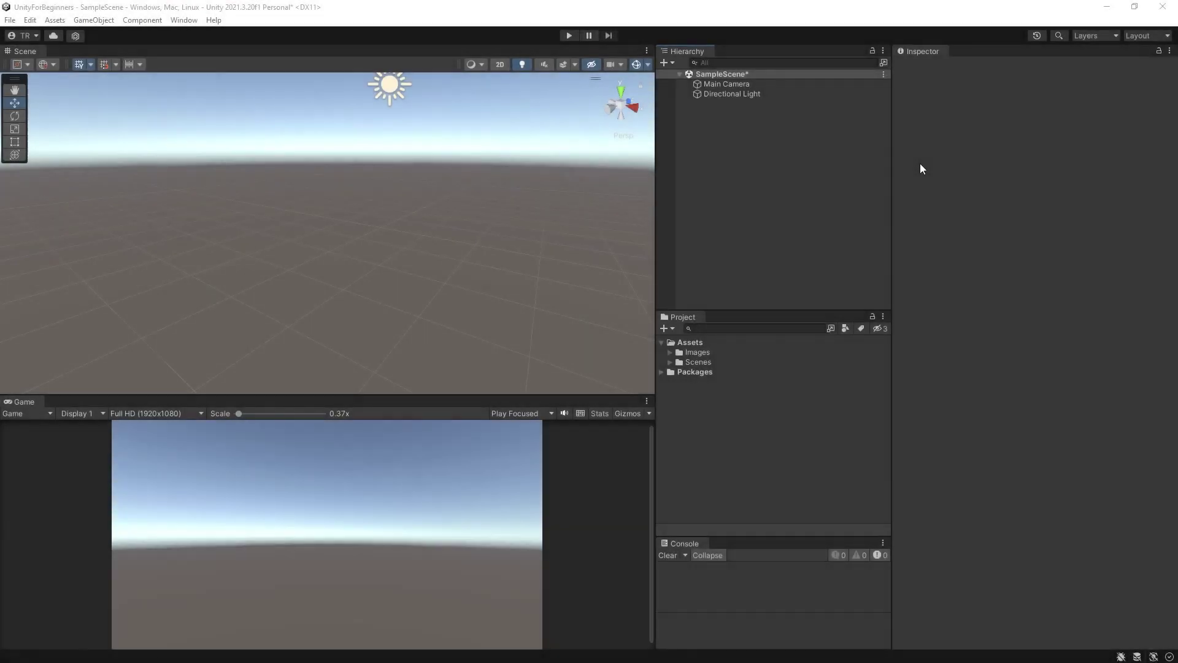
# Add a 3D Cube object to the scene from the Hierarchy context menu
pyautogui.rightClick(737, 173)
pyautogui.moveTo(794, 336)
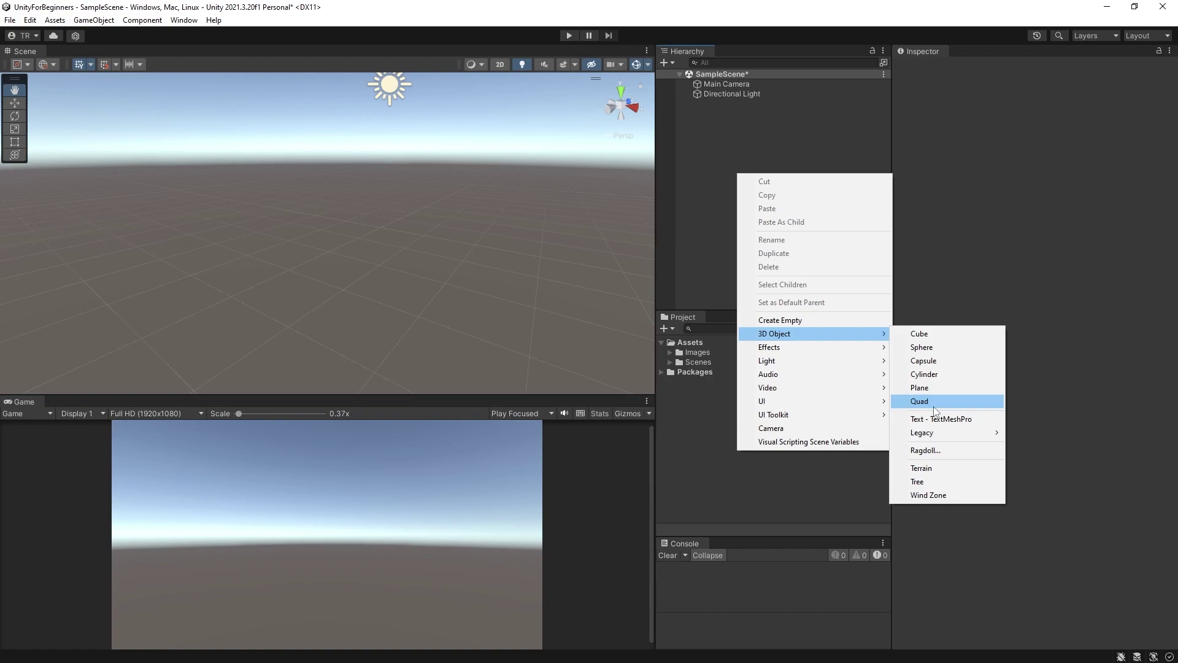
pyautogui.click(707, 207)
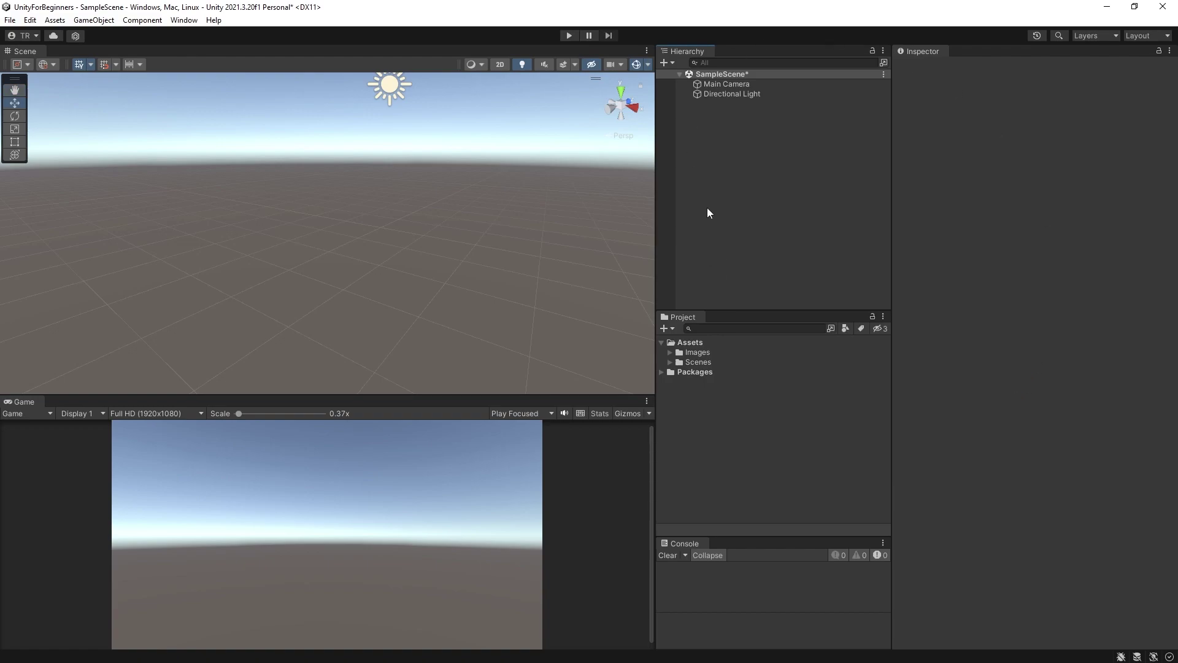
pyautogui.rightClick(708, 209)
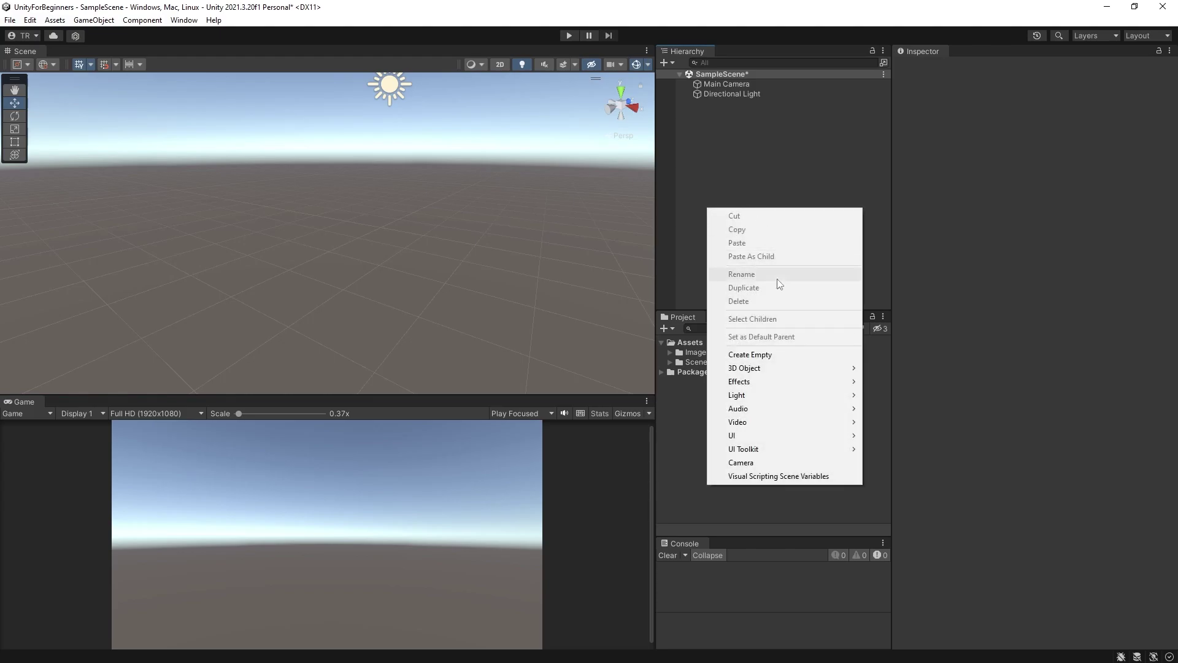
pyautogui.moveTo(738, 370)
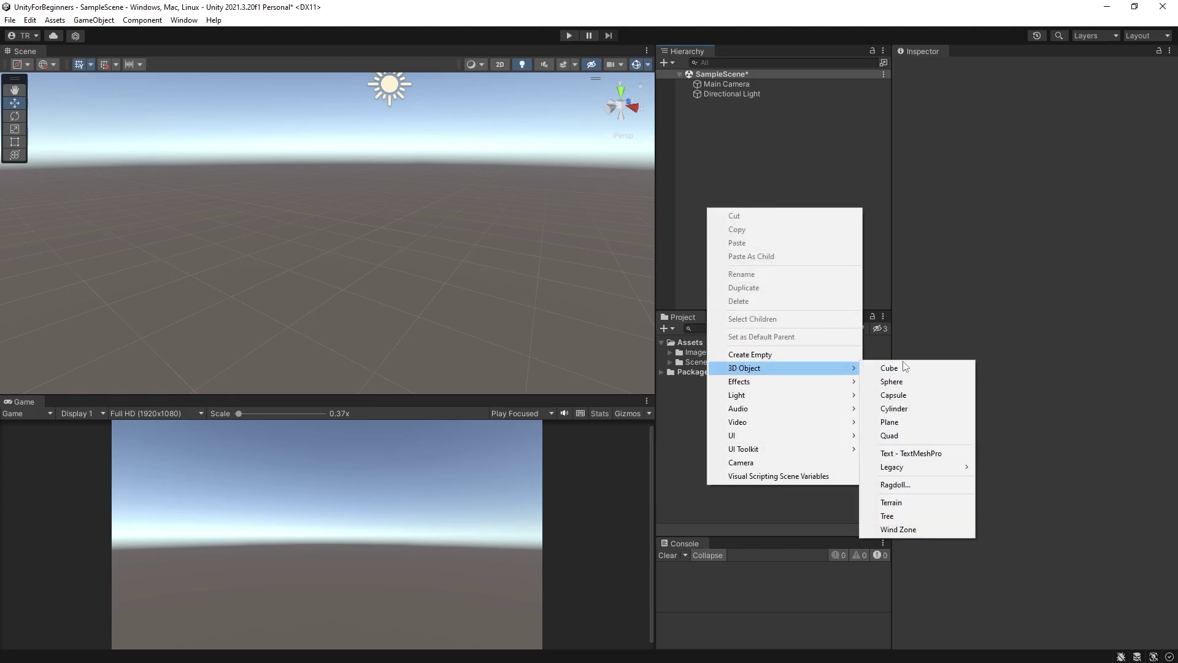
pyautogui.click(945, 367)
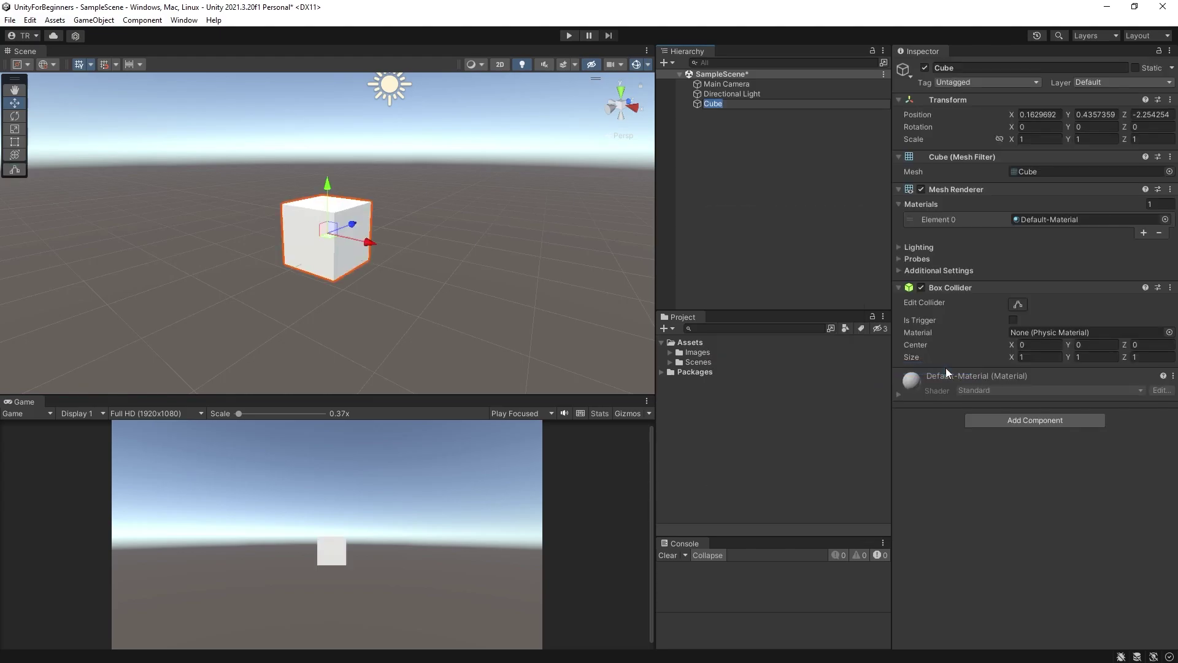
# Keep the scene view on the new Cube and reset its Transform to position 0, 0, 0
pyautogui.click(709, 106)
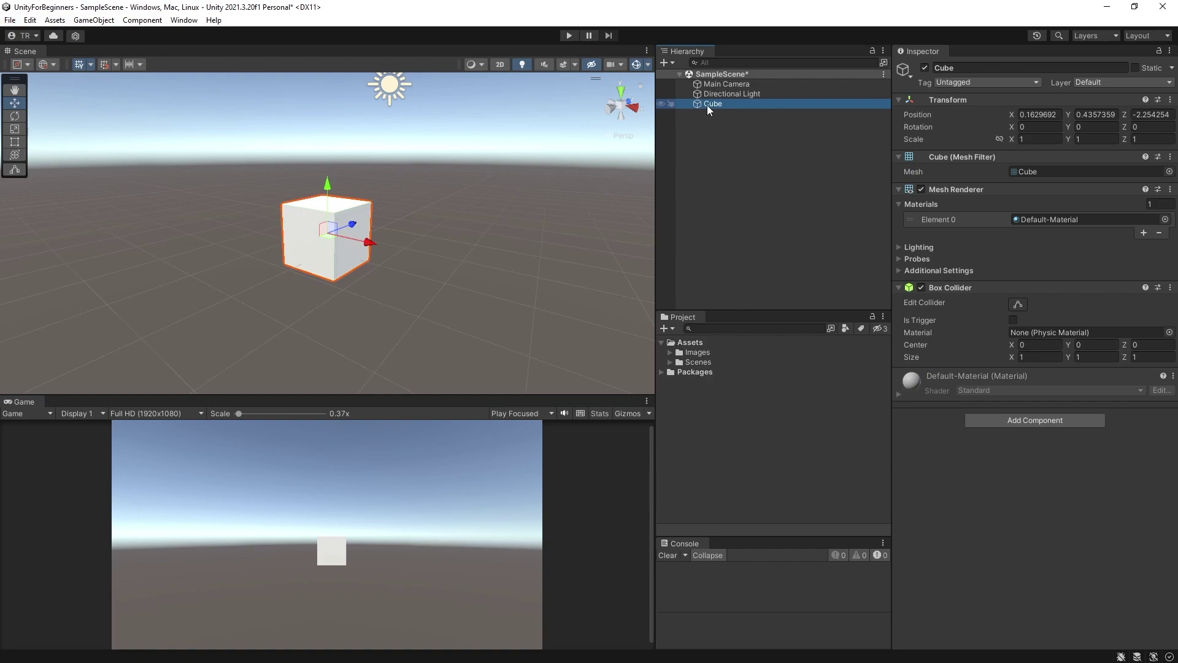
pyautogui.hotkey('shift', 'f')
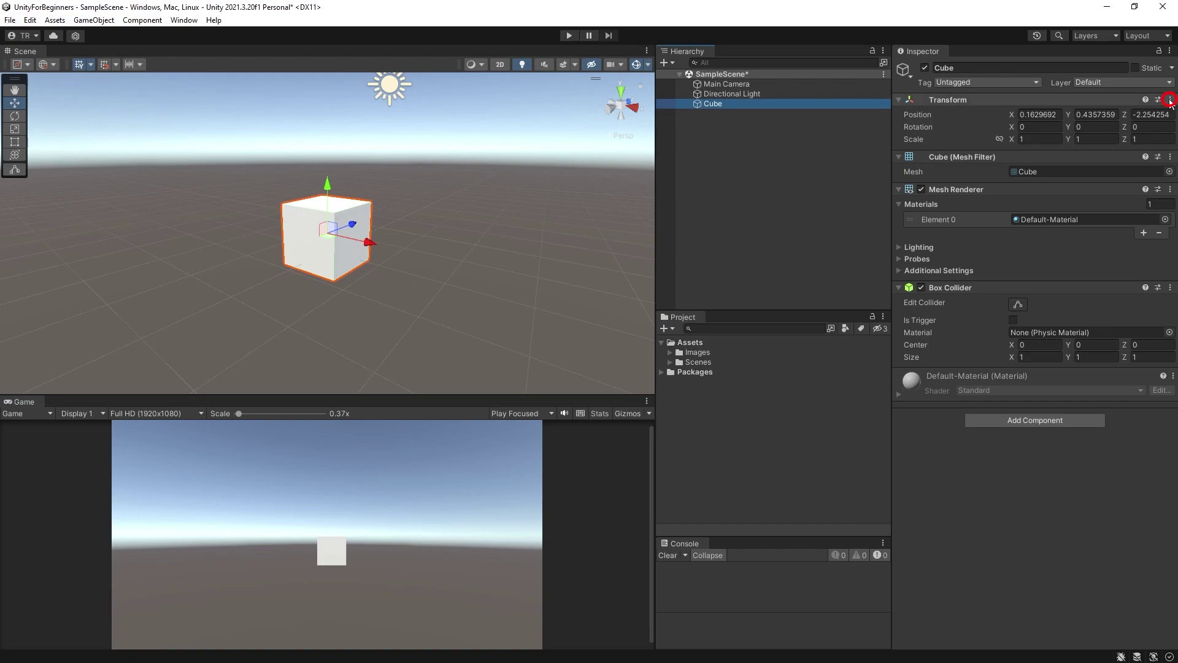
pyautogui.click(1170, 102)
pyautogui.click(1102, 114)
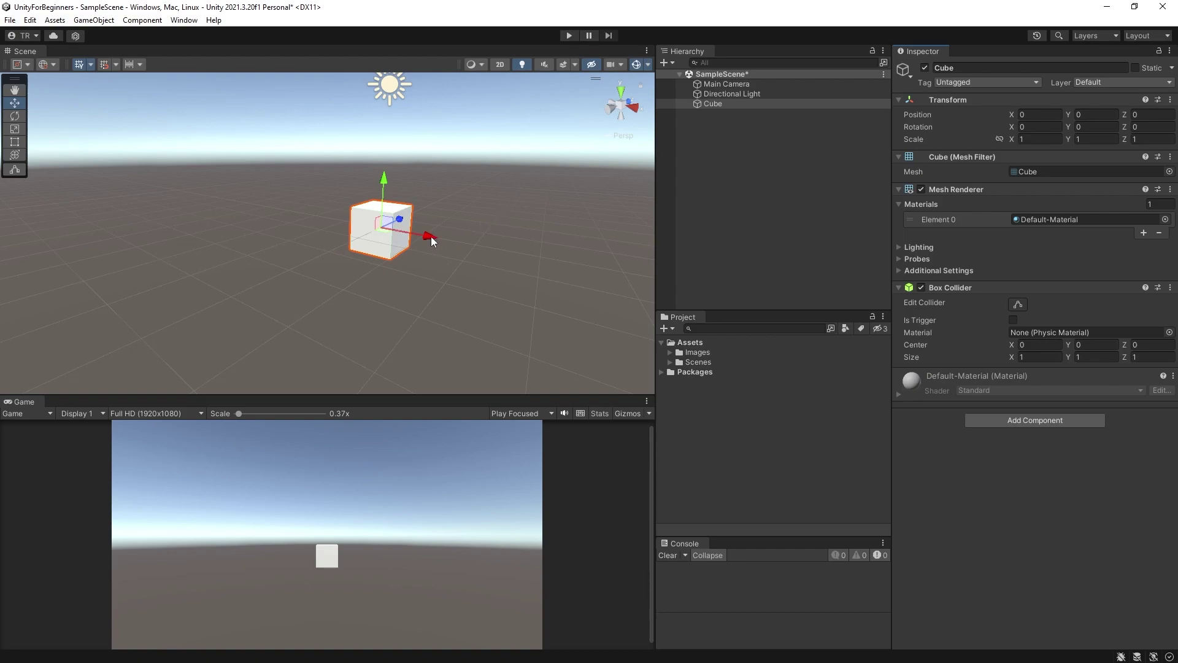
# Drag the Cube with the Move gizmo to position -0.6, -0.47, 0.25
pyautogui.moveTo(429, 237); pyautogui.dragTo(400, 255)
pyautogui.moveTo(362, 178)
pyautogui.mouseDown()
pyautogui.moveTo(363, 152)
pyautogui.moveTo(363, 189)
pyautogui.mouseUp()
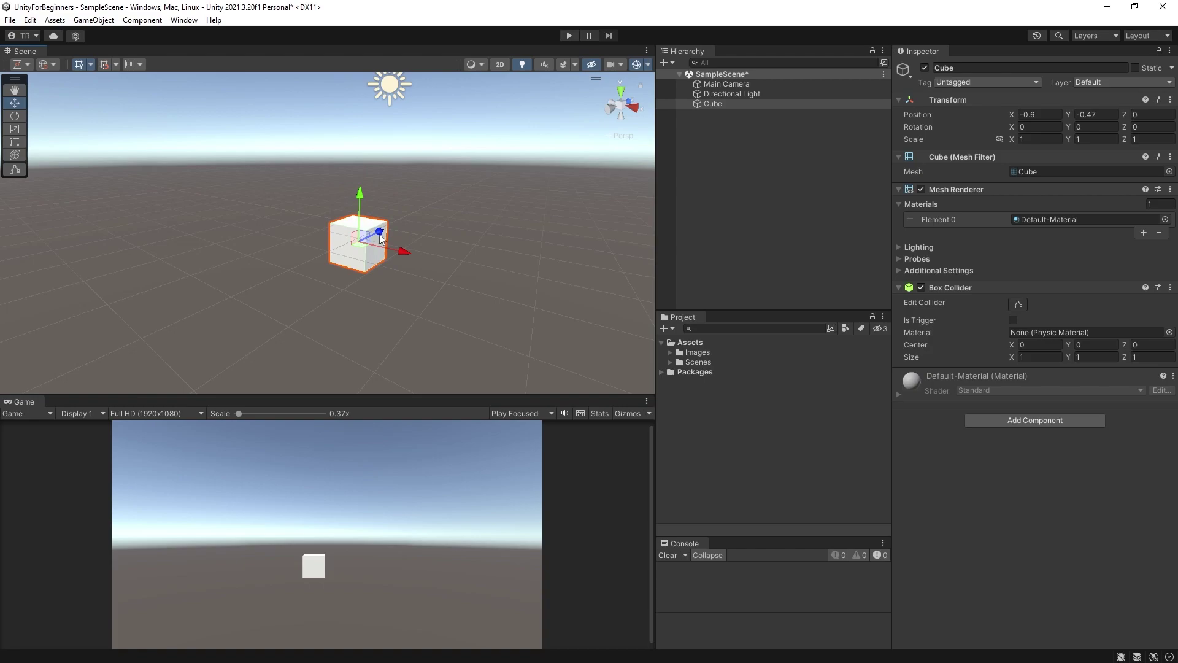
pyautogui.moveTo(380, 235)
pyautogui.mouseDown()
pyautogui.moveTo(359, 264)
pyautogui.moveTo(388, 235)
pyautogui.mouseUp()
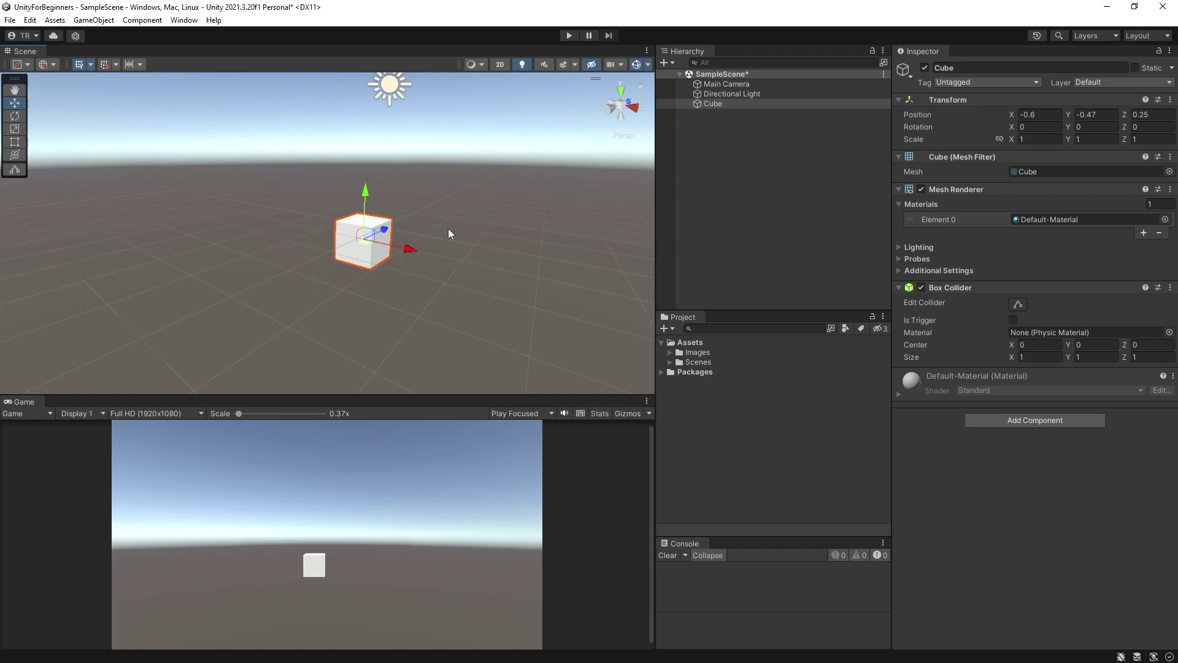
# Tilt the Cube to -14.588 degrees about its X axis with the Rotate tool
pyautogui.click(15, 115)
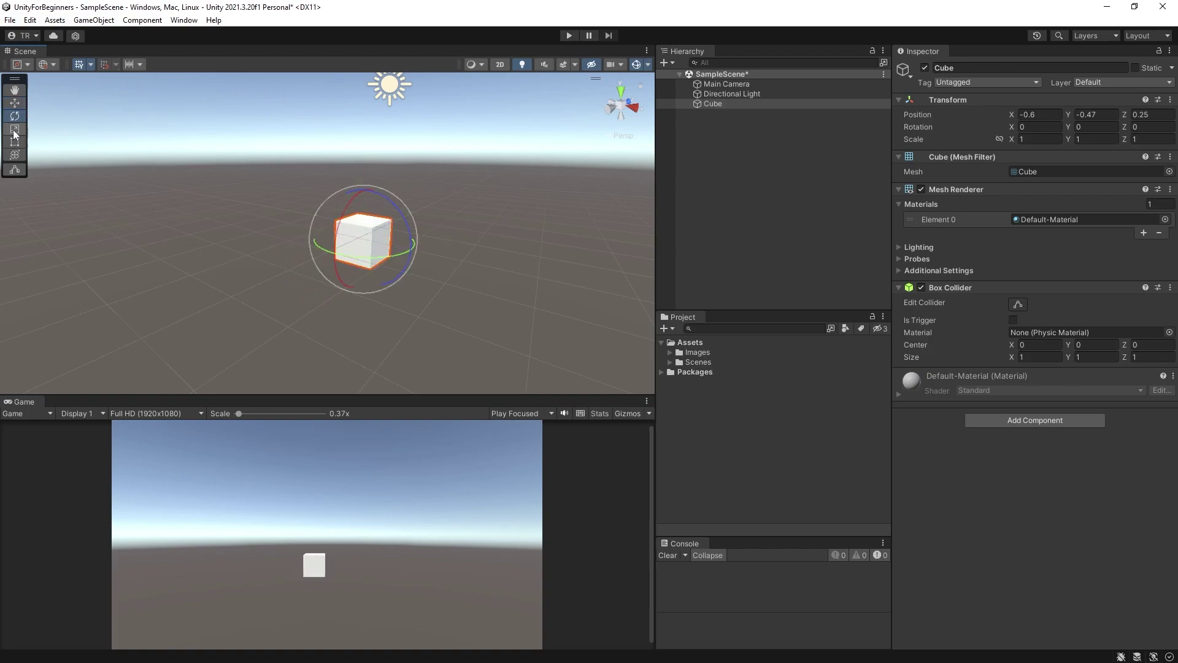
pyautogui.click(15, 130)
pyautogui.click(15, 115)
pyautogui.moveTo(337, 248); pyautogui.dragTo(341, 297)
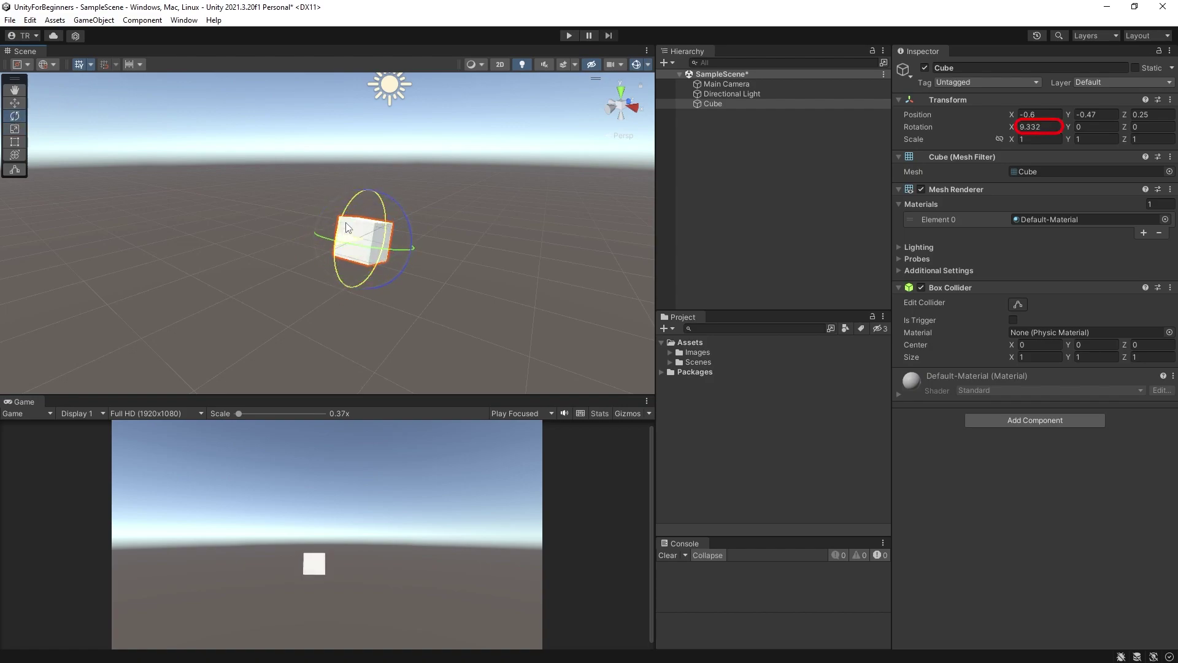
pyautogui.moveTo(348, 228); pyautogui.dragTo(349, 188)
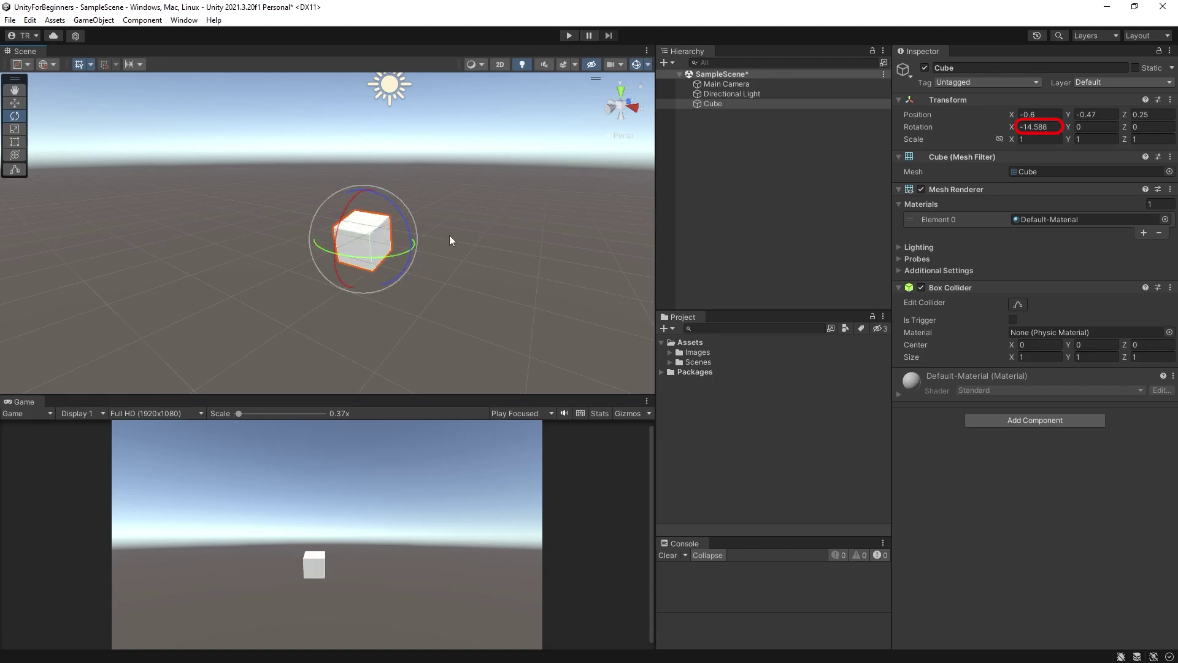
pyautogui.click(751, 200)
pyautogui.click(714, 104)
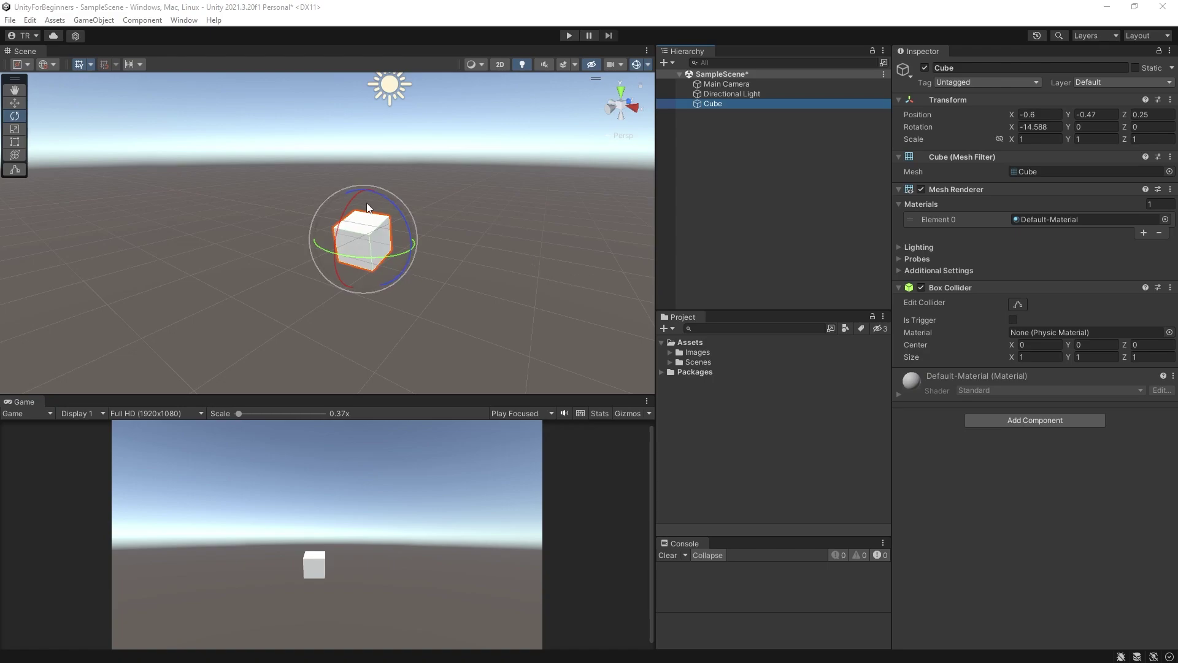
pyautogui.moveTo(14, 78)
pyautogui.mouseDown()
pyautogui.moveTo(15, 104)
pyautogui.moveTo(15, 82)
pyautogui.mouseUp()
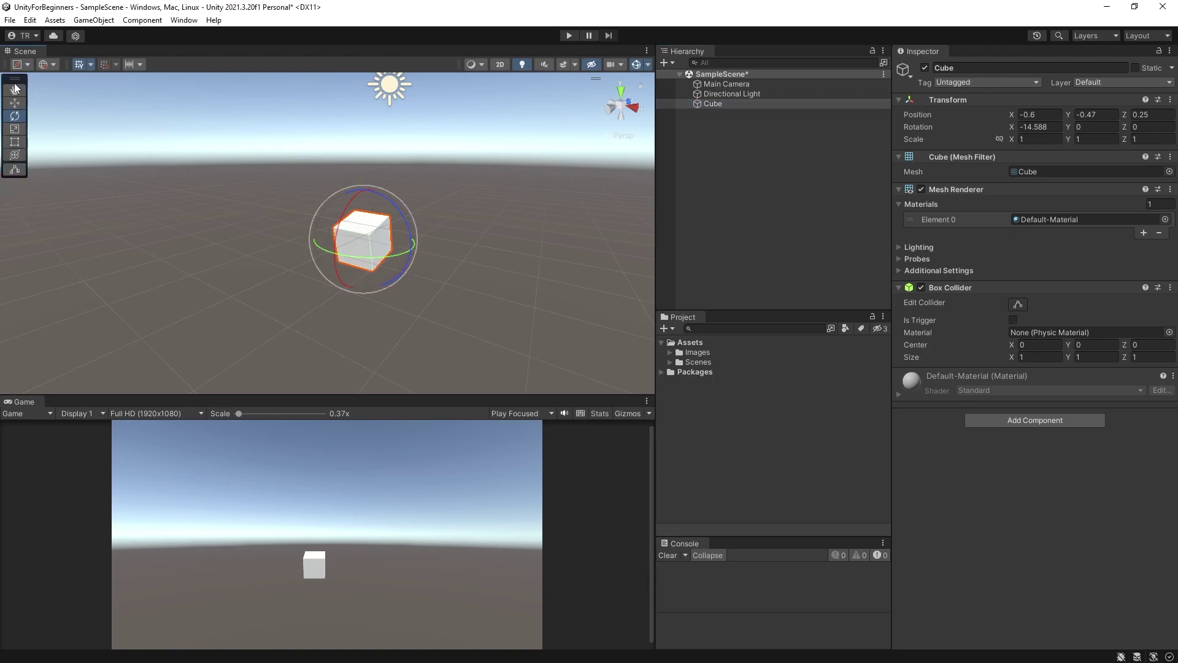
pyautogui.click(15, 103)
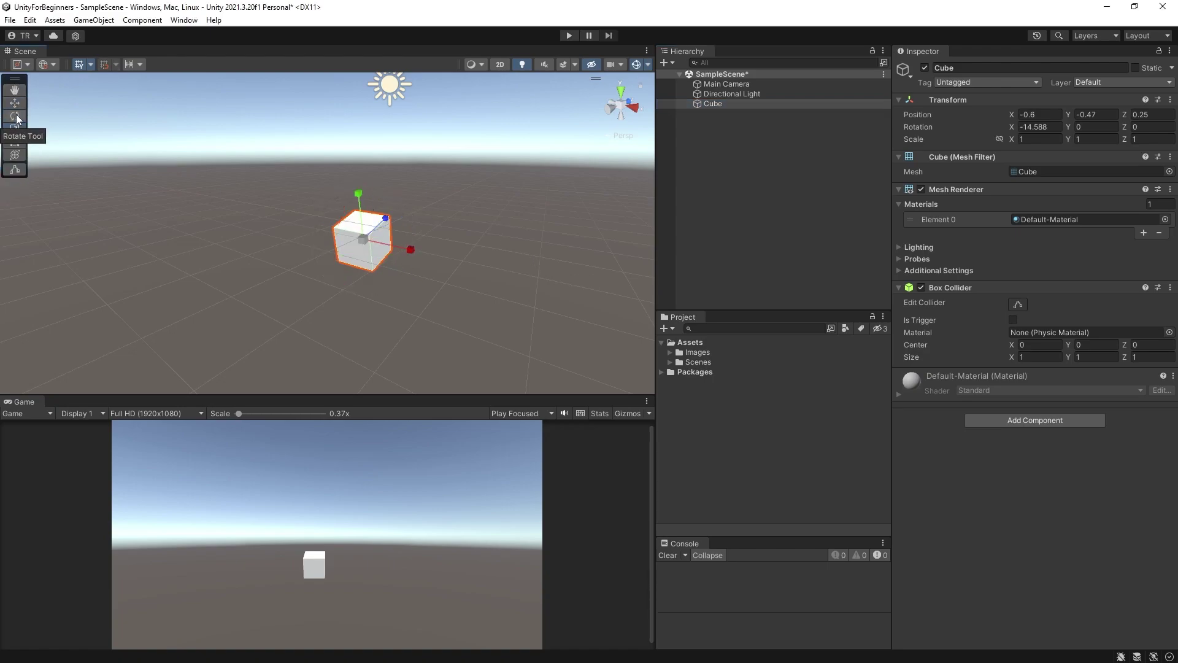
pyautogui.click(14, 115)
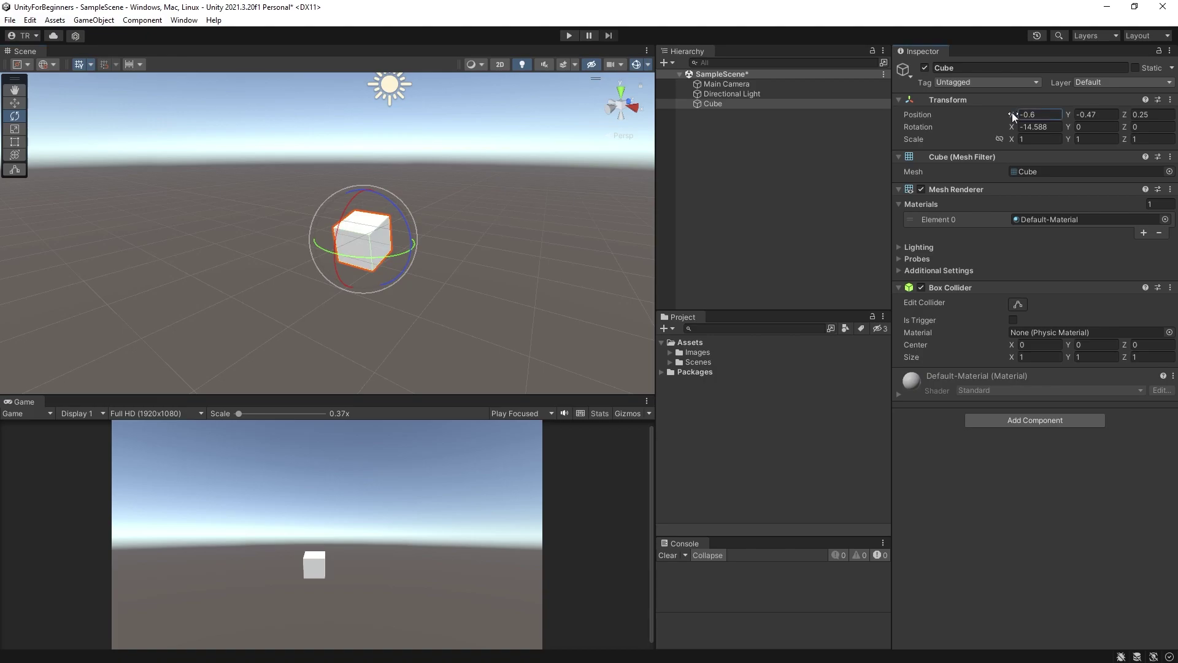
# Move the Cube along X, tilt it to -22.88 on X, and scale it up proportionally
pyautogui.moveTo(1012, 112); pyautogui.dragTo(996, 174)
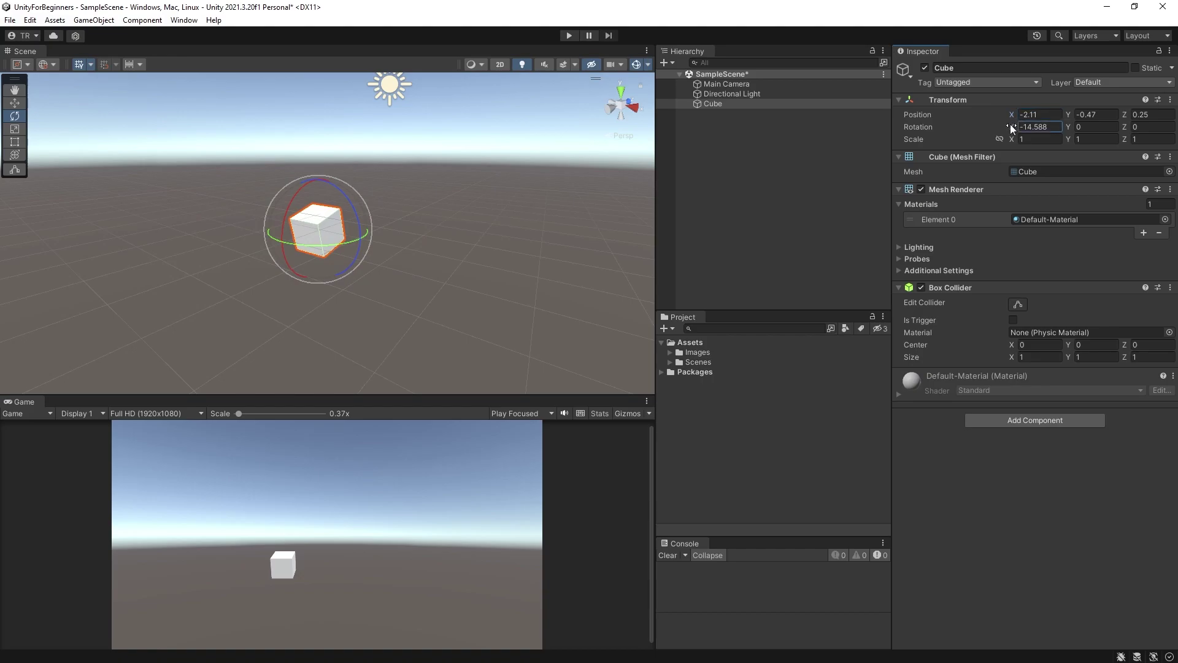
pyautogui.moveTo(1010, 124); pyautogui.dragTo(837, 149)
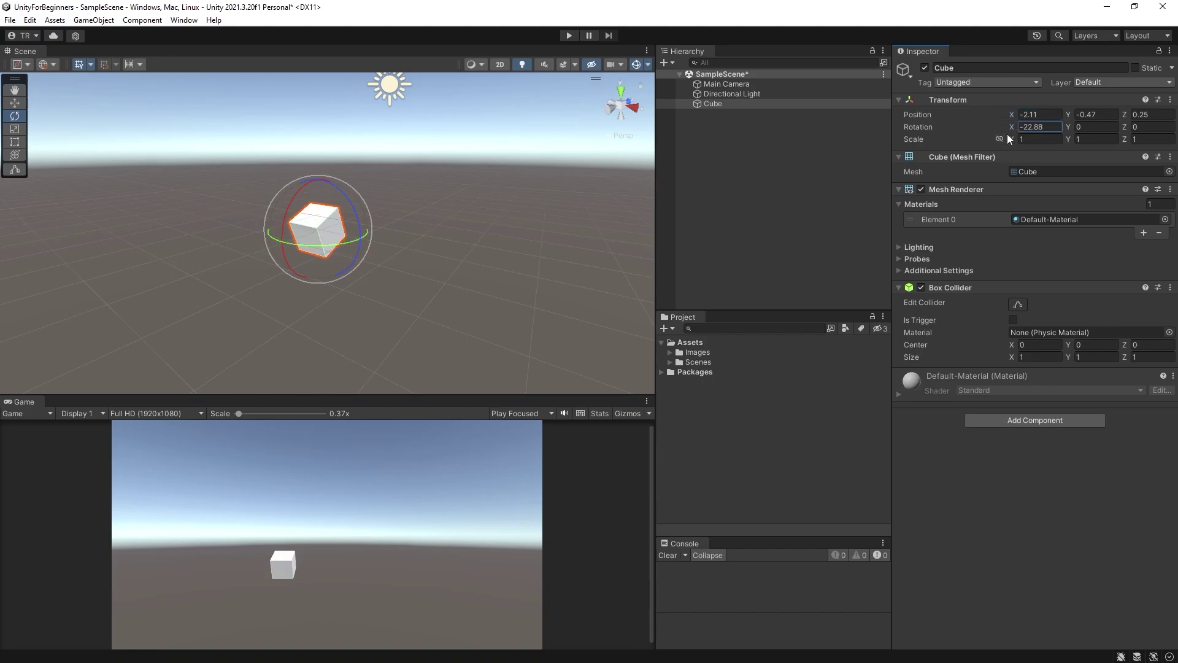
pyautogui.moveTo(1009, 136); pyautogui.dragTo(1025, 145)
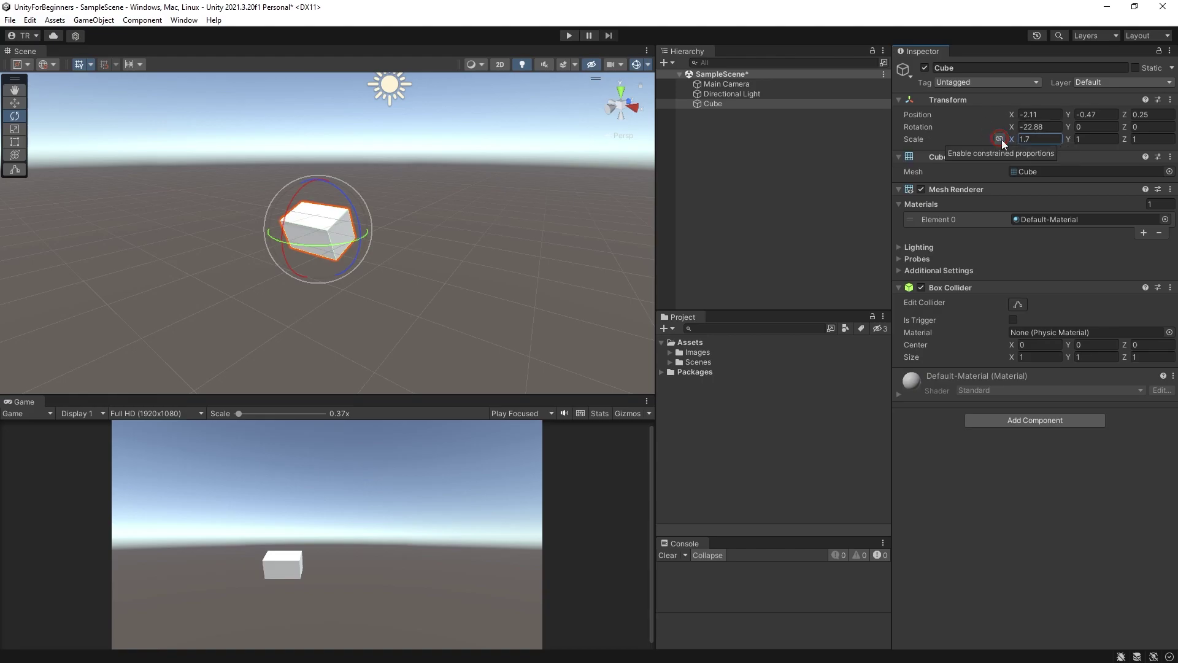
pyautogui.click(1000, 139)
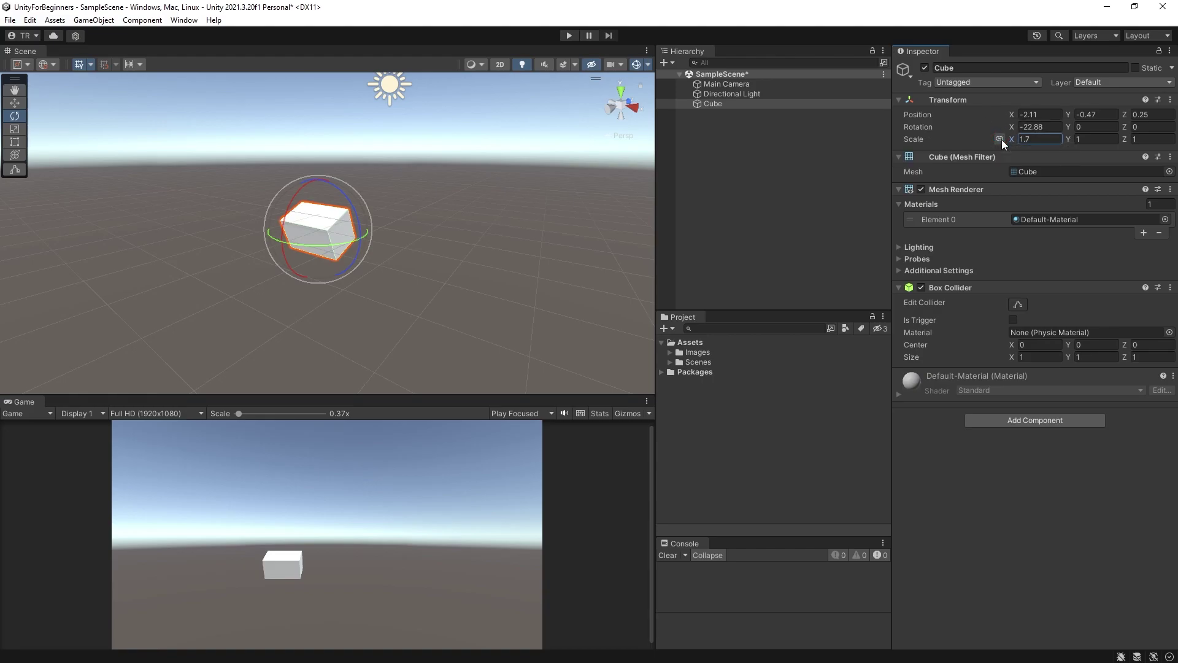
pyautogui.moveTo(1012, 143); pyautogui.dragTo(1045, 153)
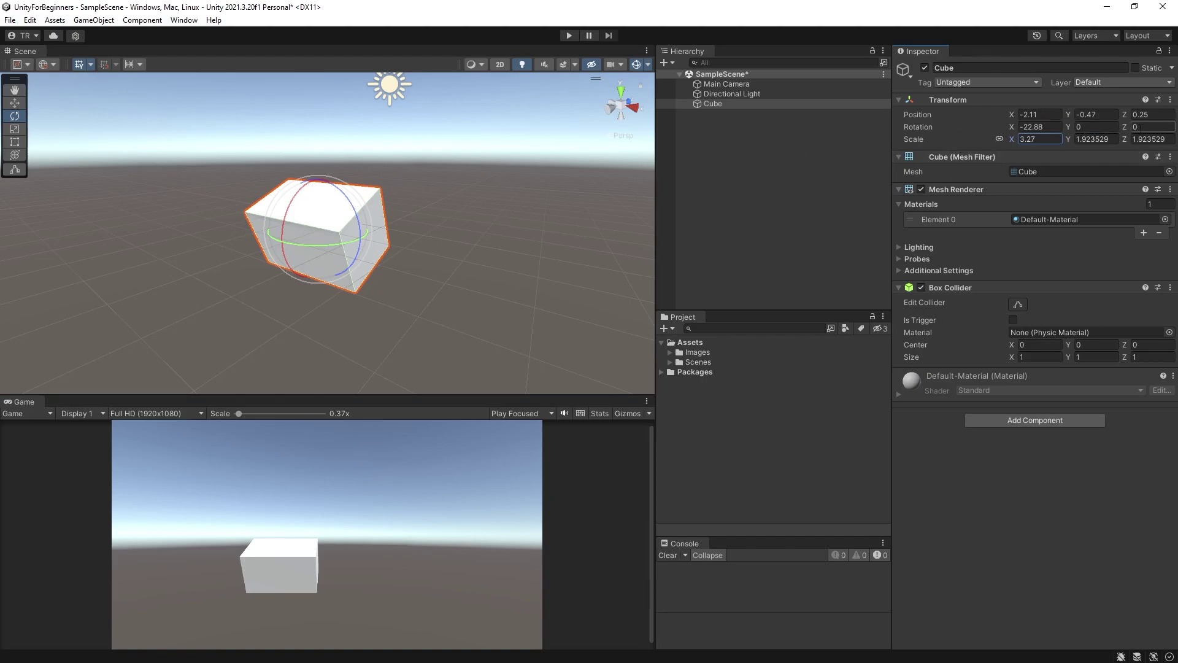
pyautogui.click(1171, 99)
# Reset the Cube's Transform and set its X rotation to 45
pyautogui.click(1072, 113)
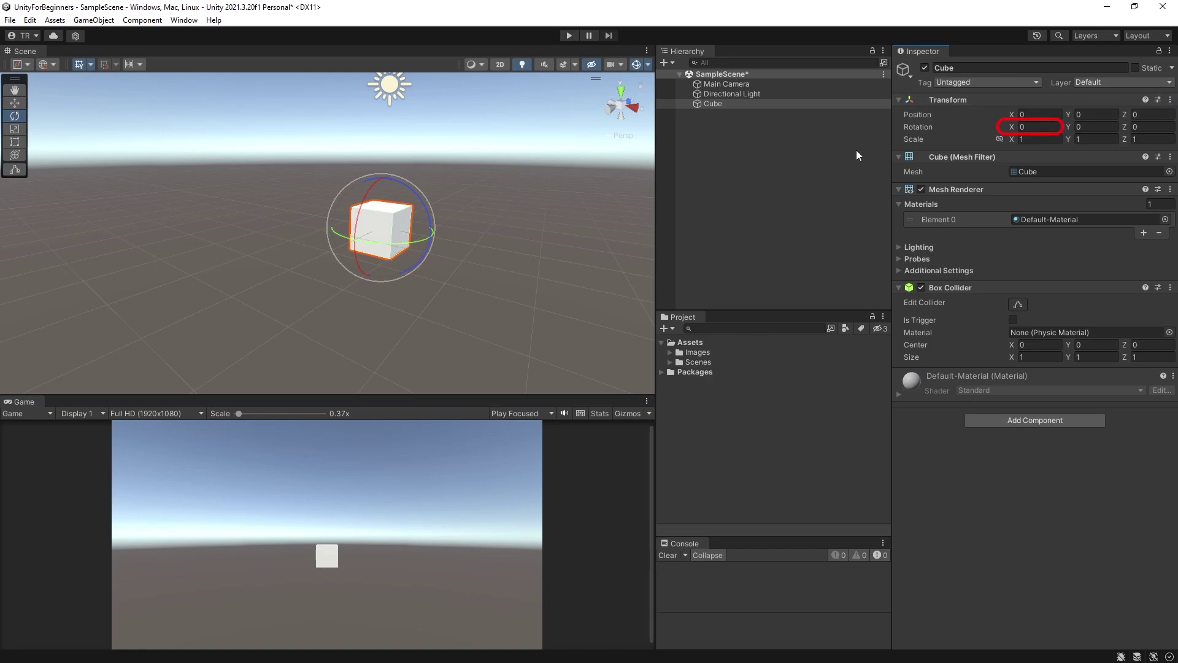
pyautogui.click(1041, 126)
pyautogui.write('45')
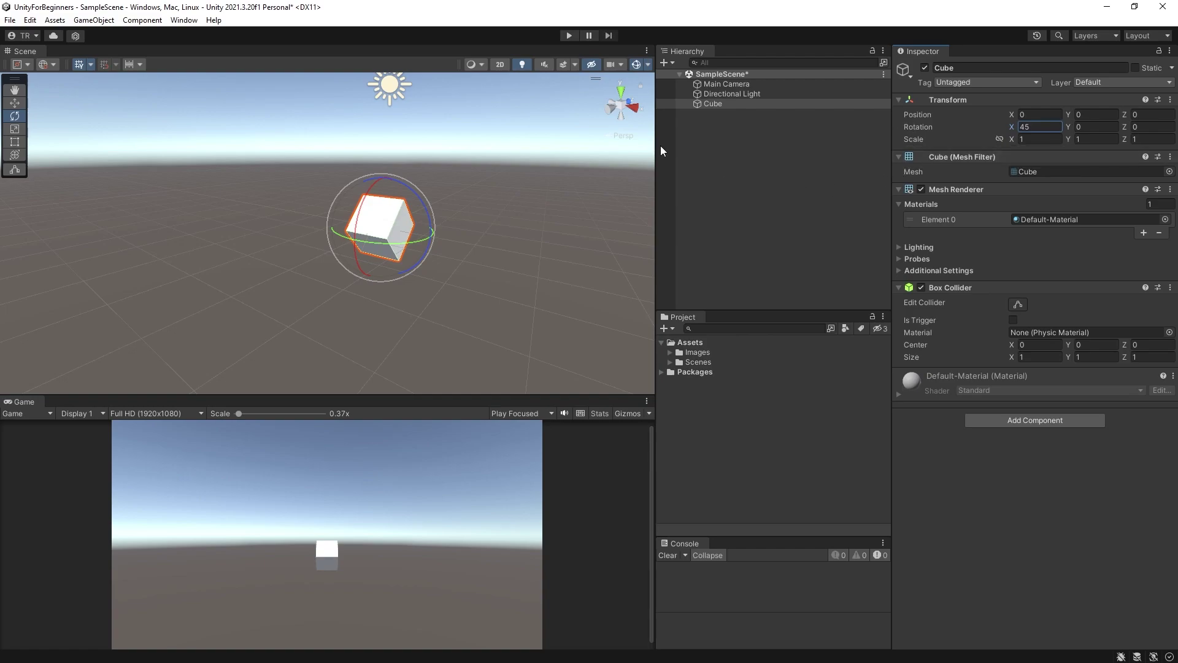
# Move the Cube to X -9.55, Y 2.65 and save its transform as preset 'TestPos'
pyautogui.click(15, 102)
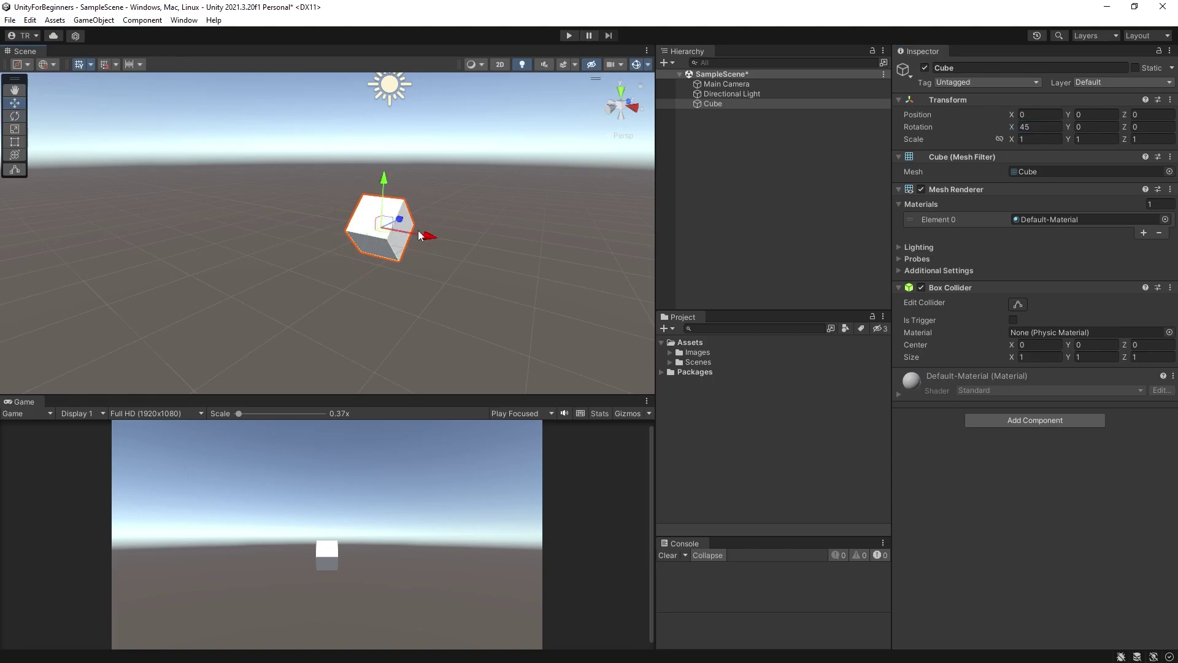
pyautogui.moveTo(425, 238); pyautogui.dragTo(196, 238)
pyautogui.moveTo(177, 158); pyautogui.dragTo(170, 94)
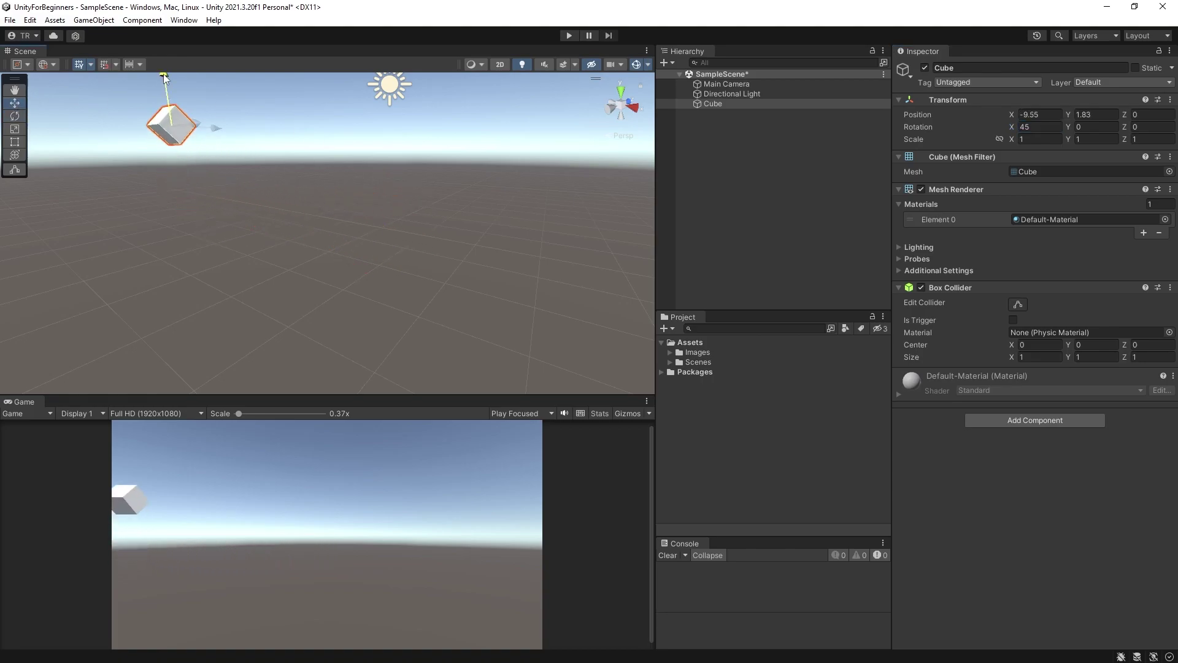
pyautogui.click(1158, 100)
pyautogui.click(1075, 330)
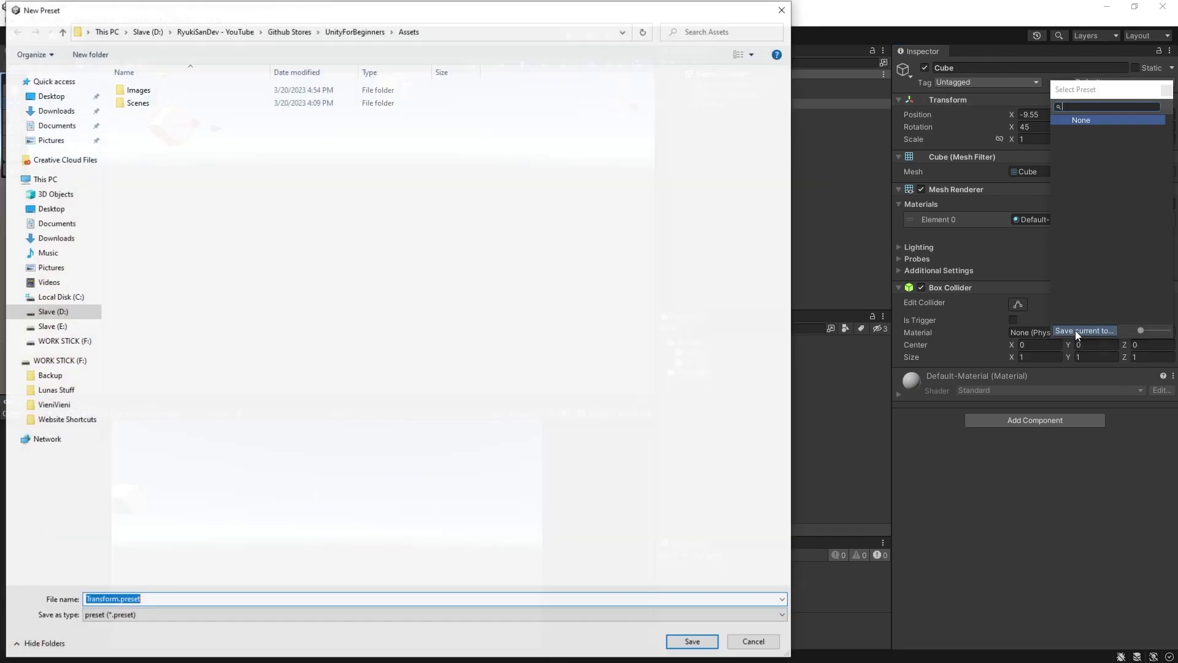
pyautogui.write('T')
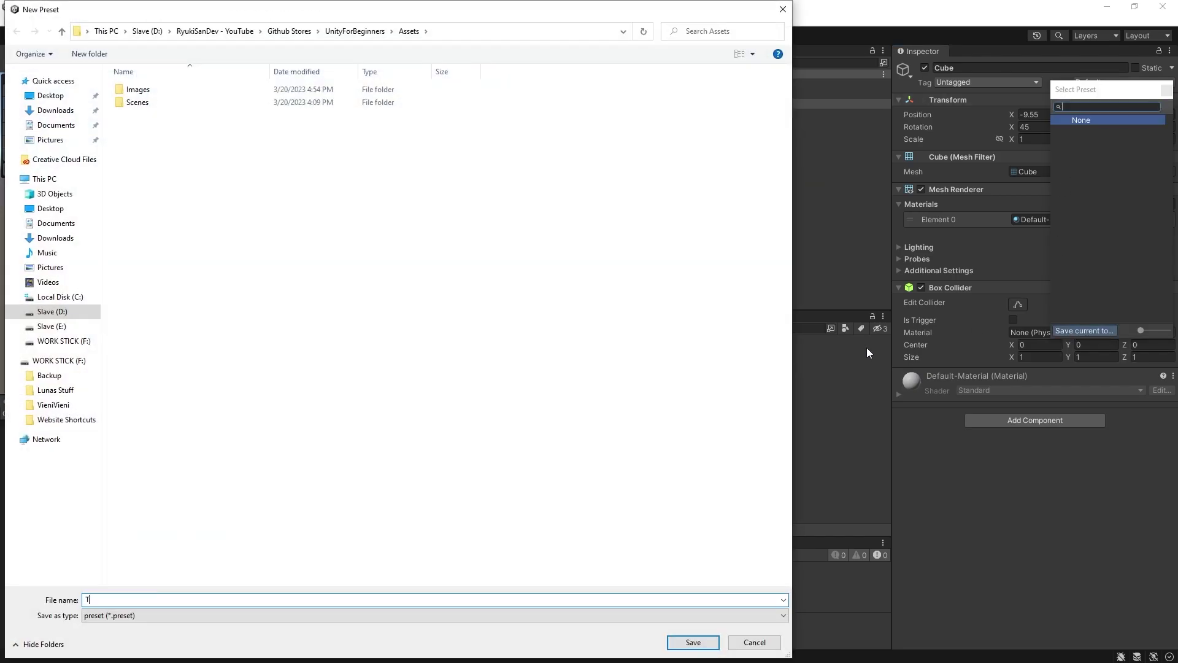
pyautogui.write('estPos')
pyautogui.click(693, 642)
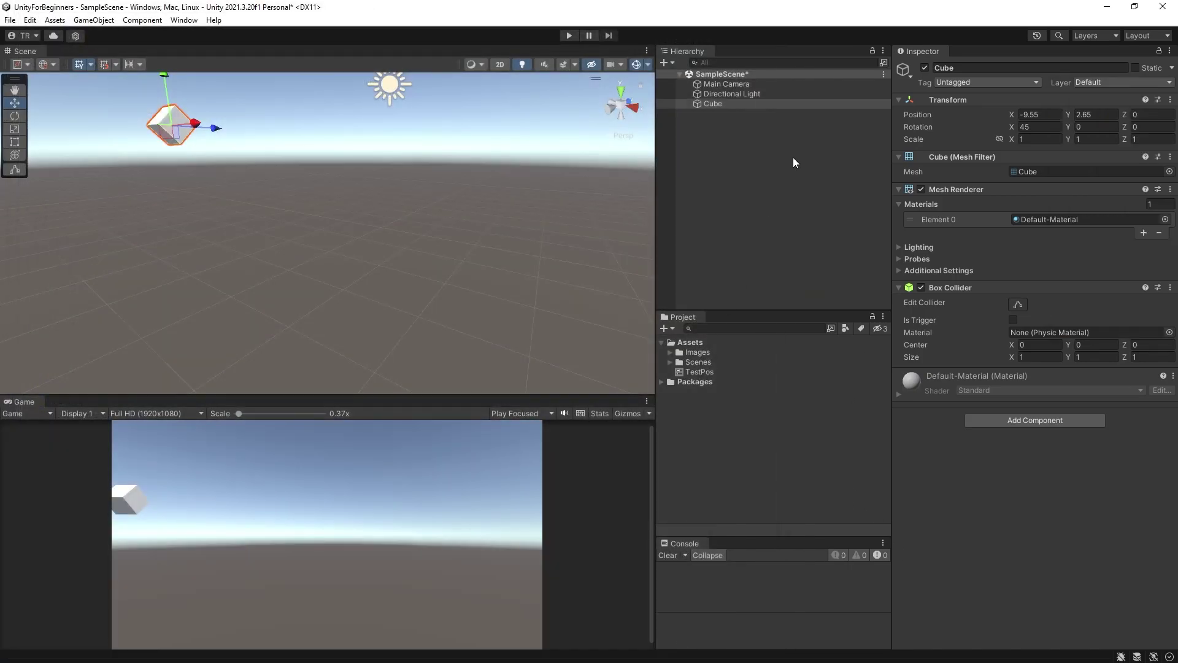
# Reset the Cube's Transform, then apply the TestPos preset to restore its pose
pyautogui.click(1170, 100)
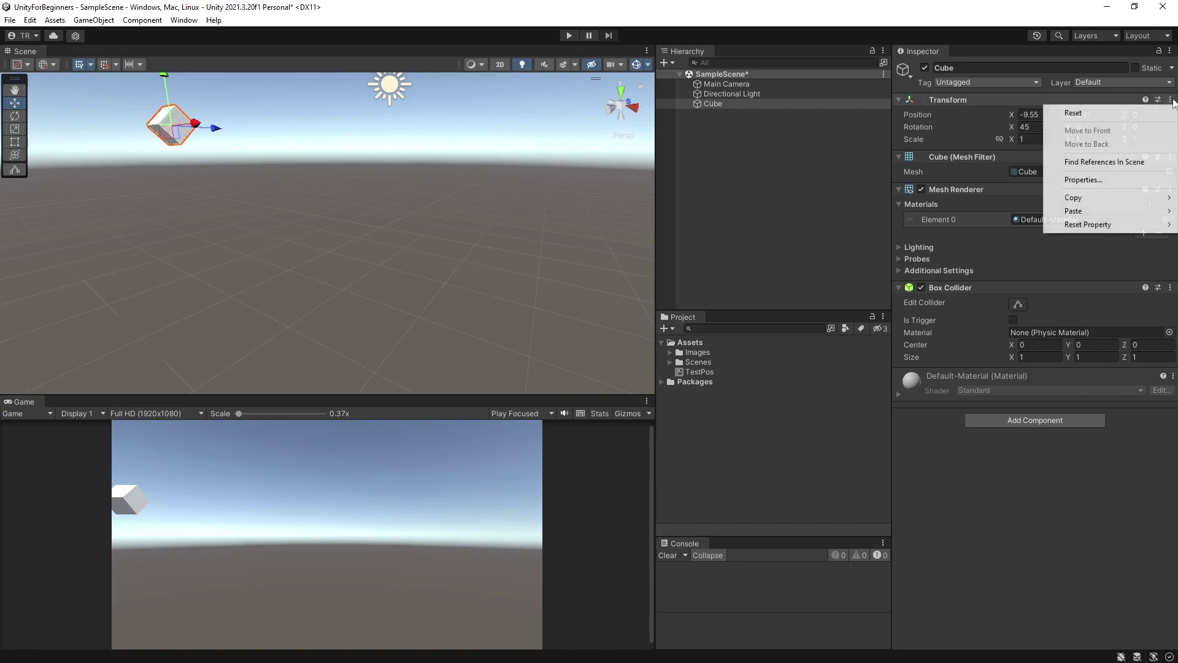
pyautogui.click(1095, 112)
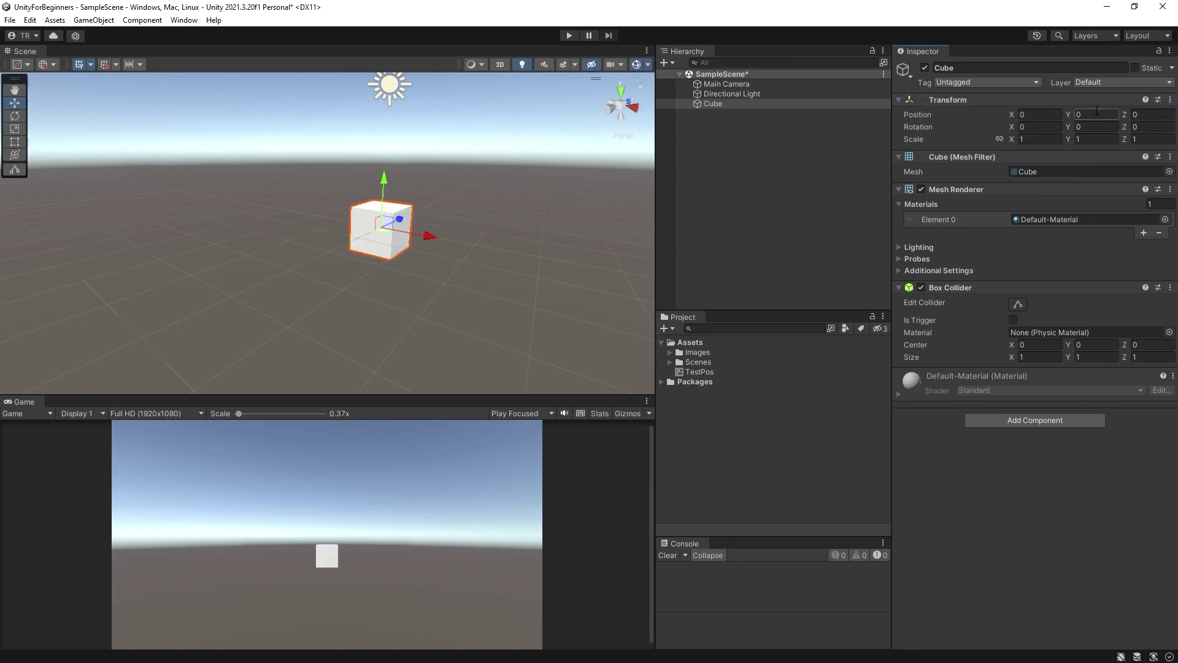
pyautogui.click(1158, 100)
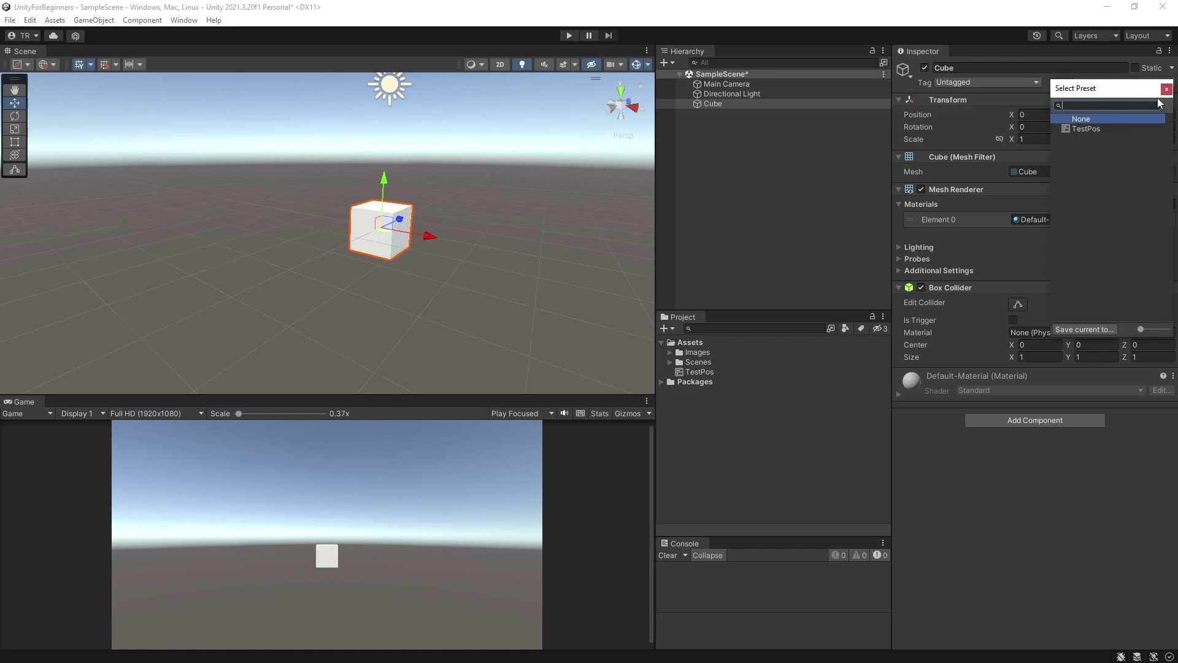
pyautogui.click(1085, 128)
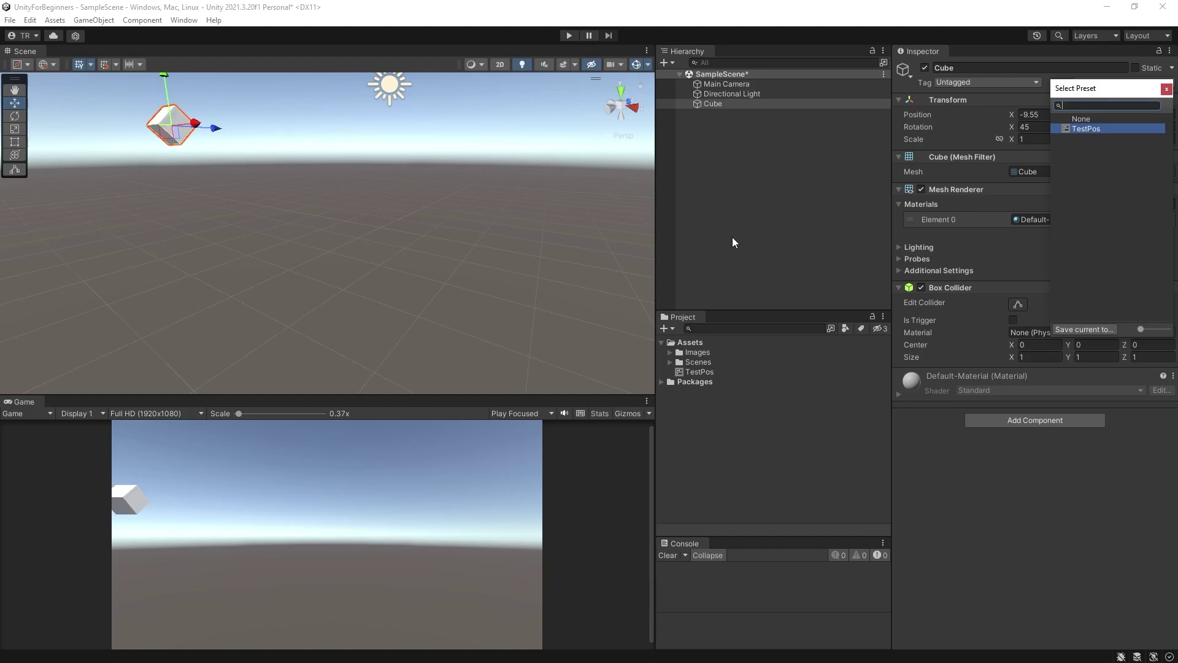
# Create a 'Presets' folder in Assets and move TestPos into it
pyautogui.rightClick(693, 432)
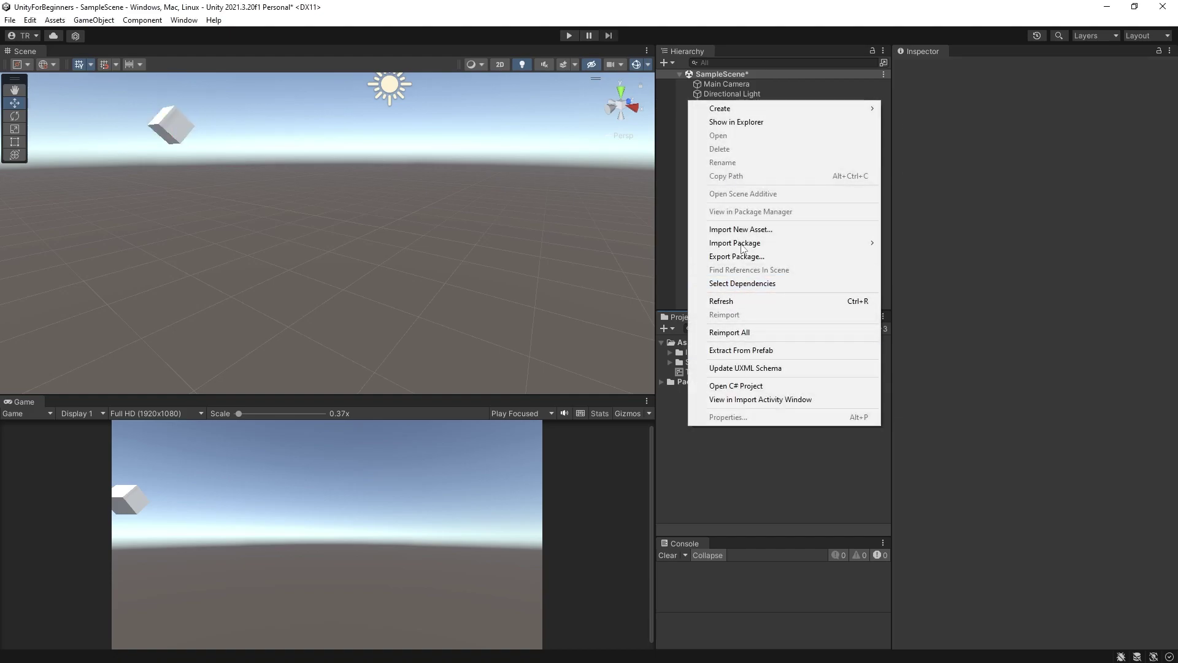
pyautogui.moveTo(734, 108)
pyautogui.click(913, 97)
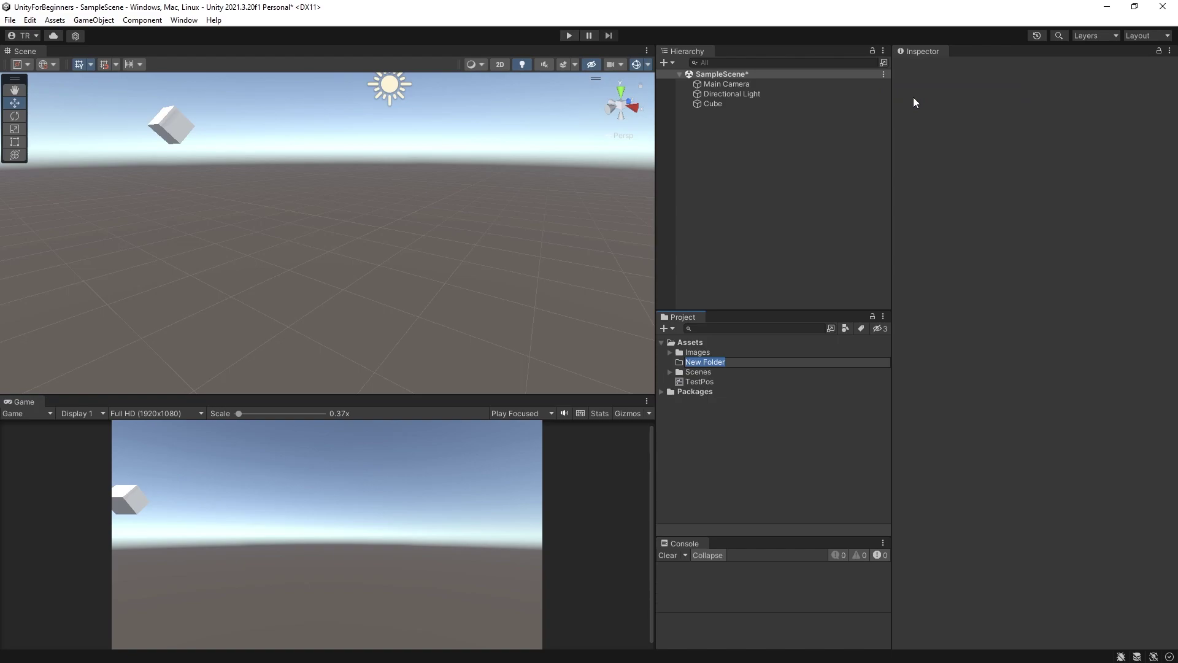
pyautogui.write('Presets')
pyautogui.press('Return')
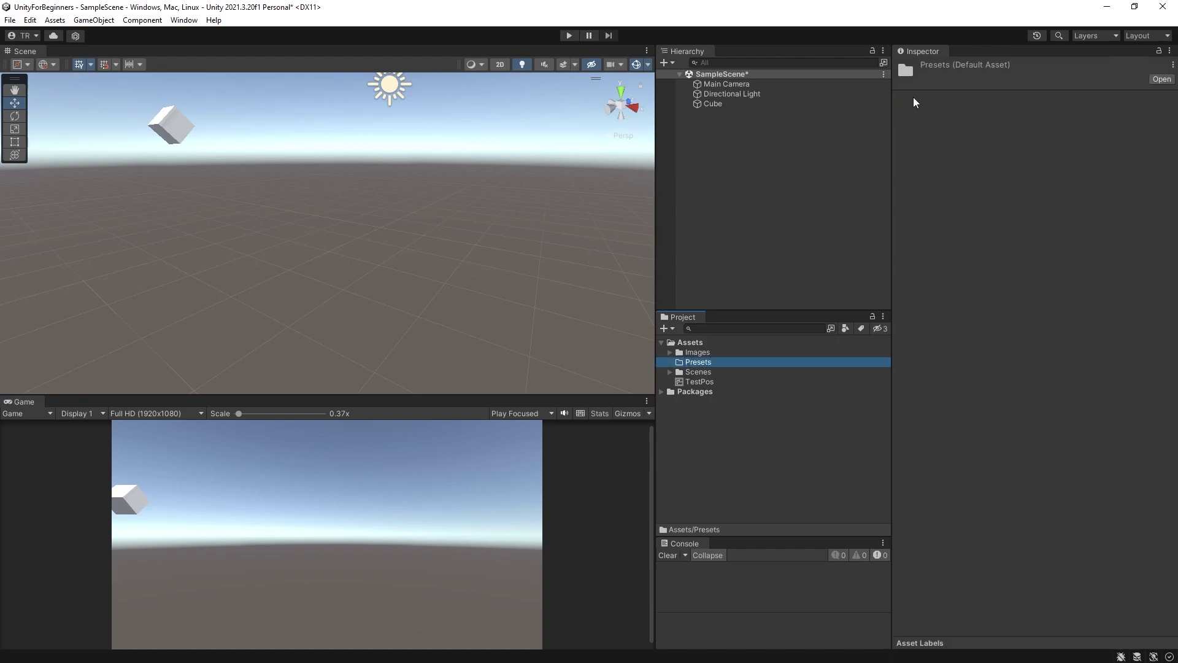
pyautogui.moveTo(691, 382); pyautogui.dragTo(694, 364)
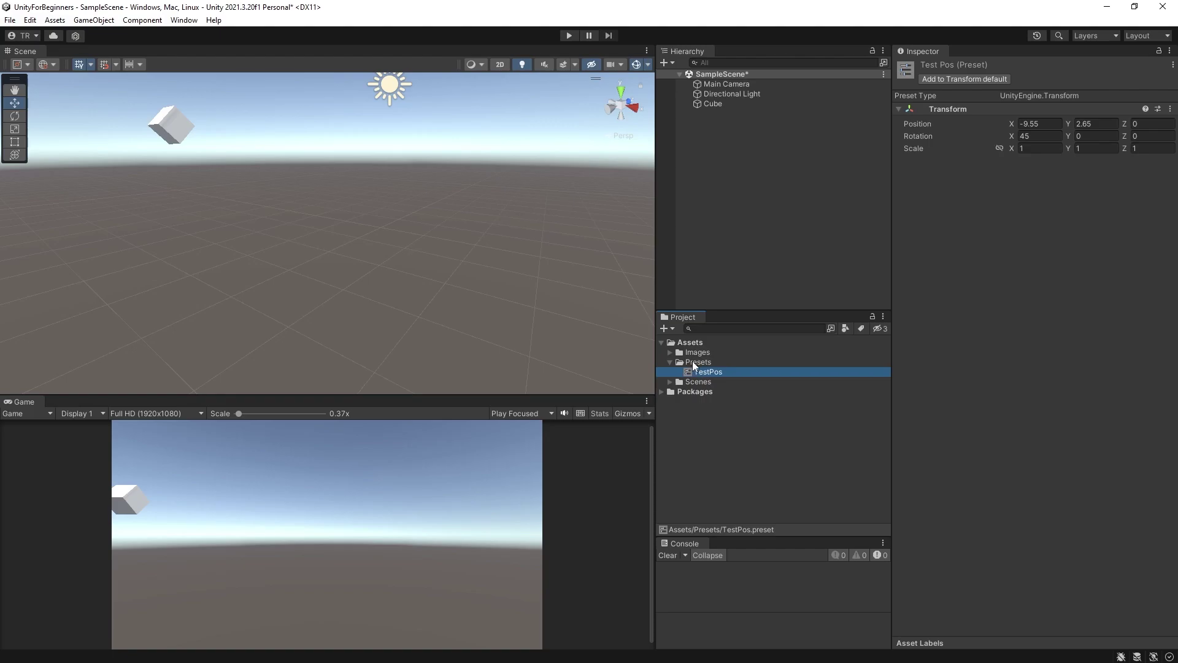
# Collapse the Presets folder, reselect the Cube, and reset its Transform to the origin
pyautogui.click(706, 103)
pyautogui.click(1158, 99)
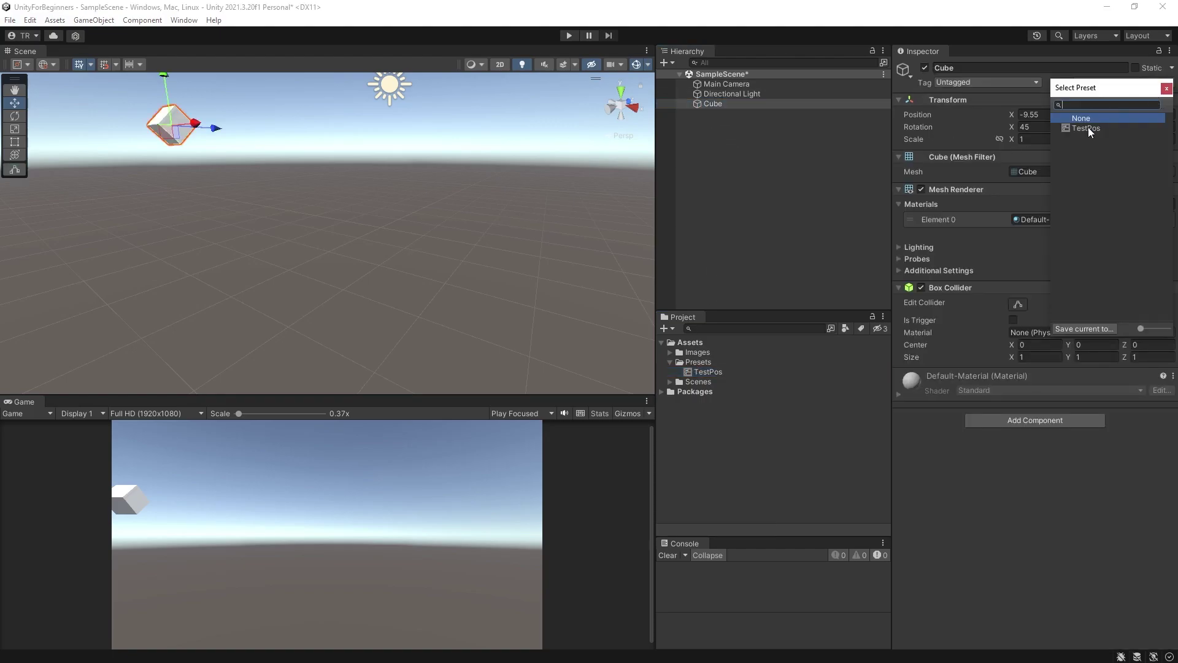
pyautogui.click(797, 215)
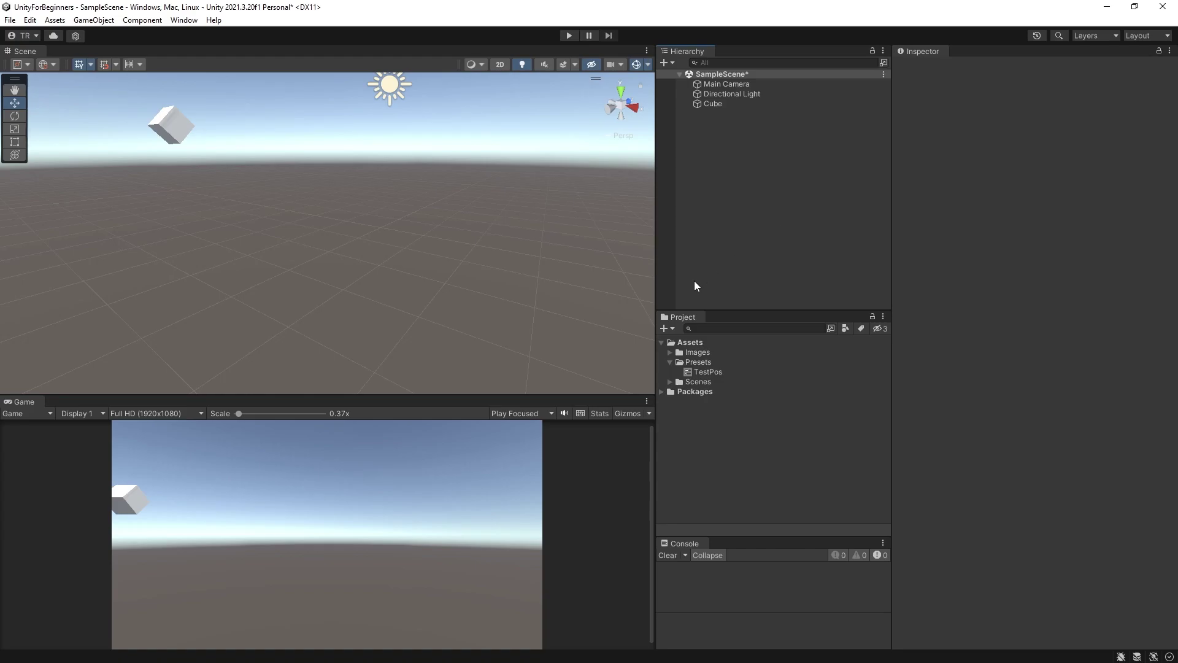
pyautogui.click(670, 362)
pyautogui.click(713, 104)
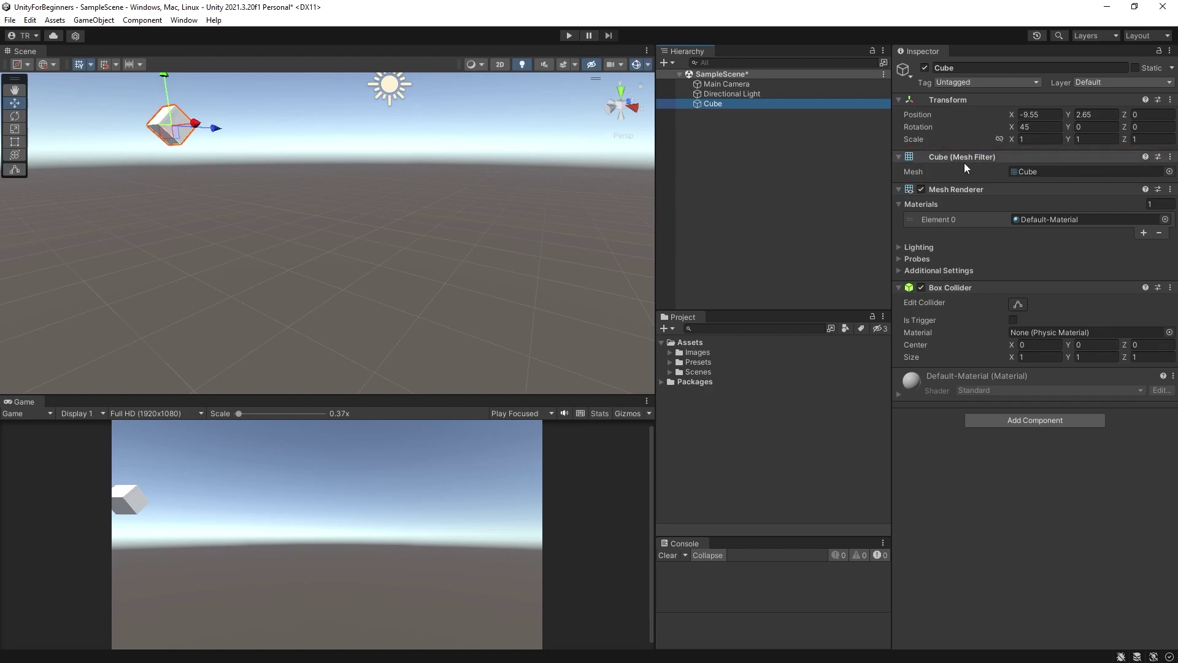
pyautogui.click(1169, 171)
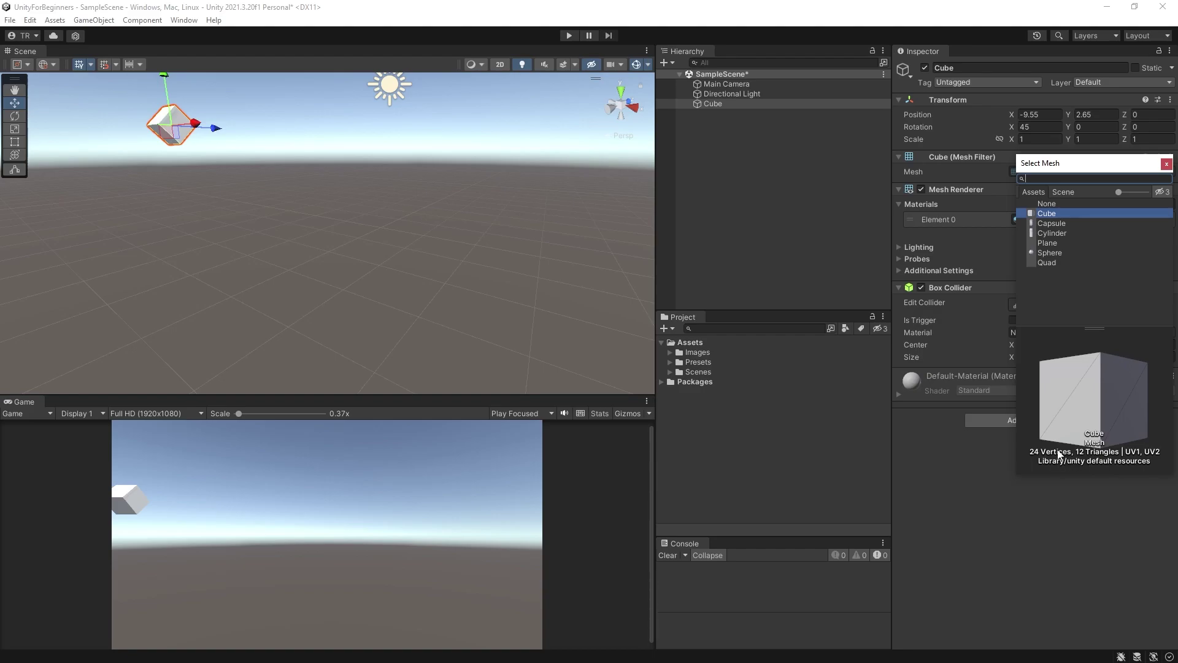
pyautogui.click(1168, 164)
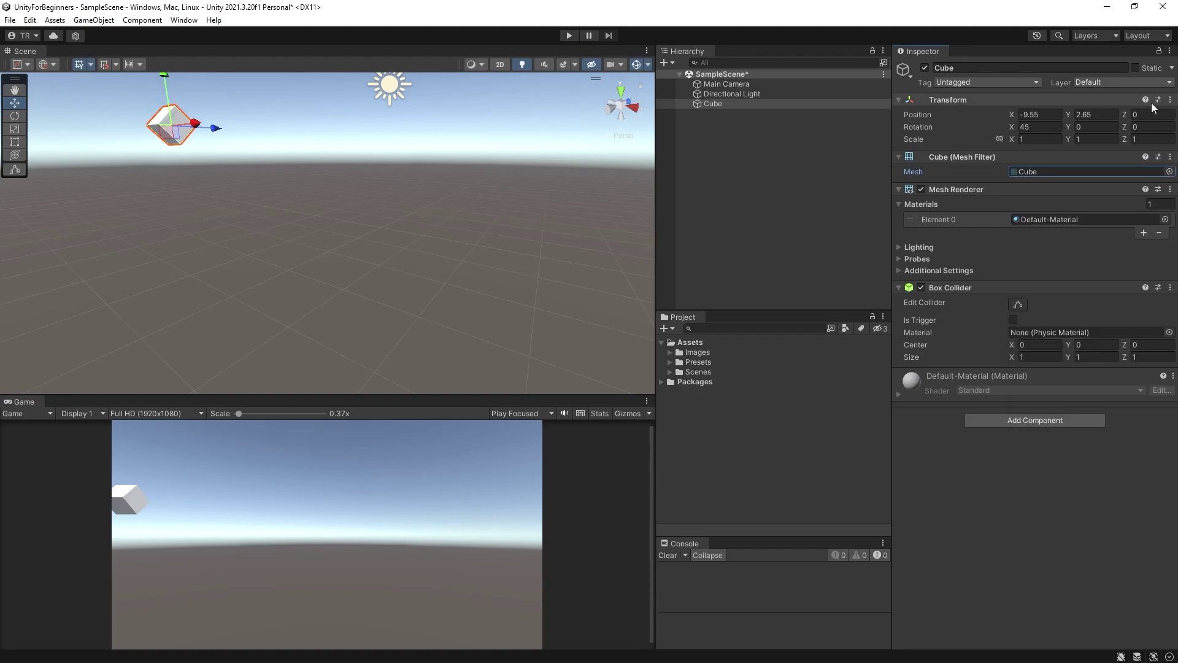
pyautogui.click(1170, 100)
pyautogui.click(1073, 113)
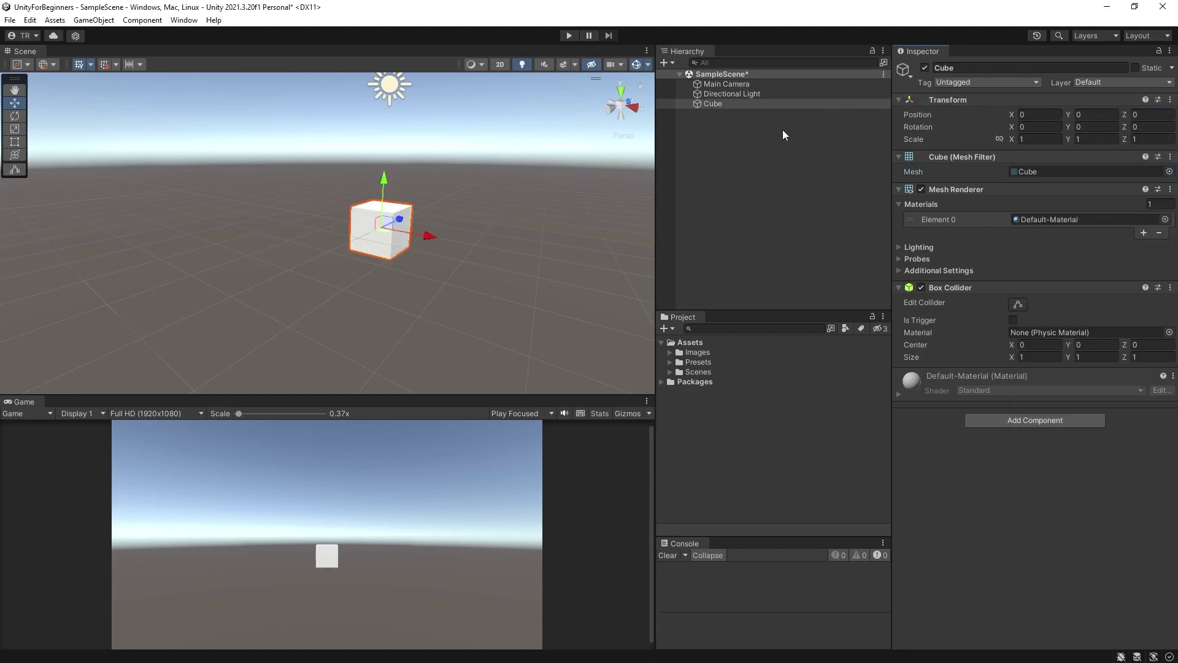
pyautogui.click(484, 64)
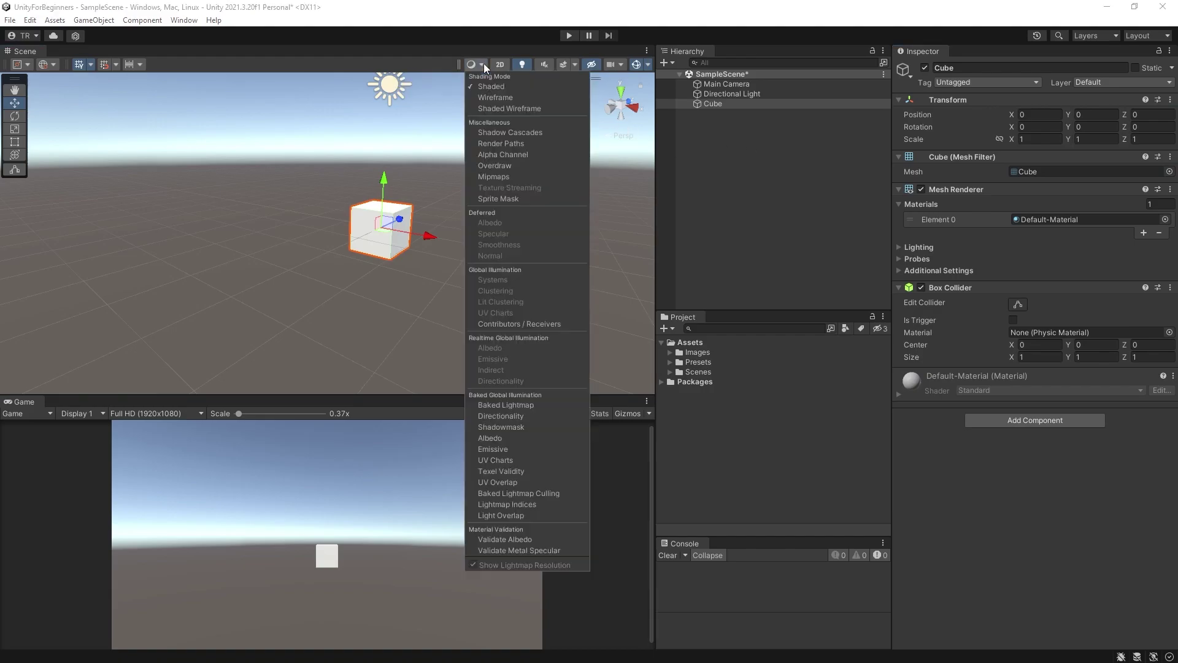
pyautogui.click(488, 98)
pyautogui.click(440, 214)
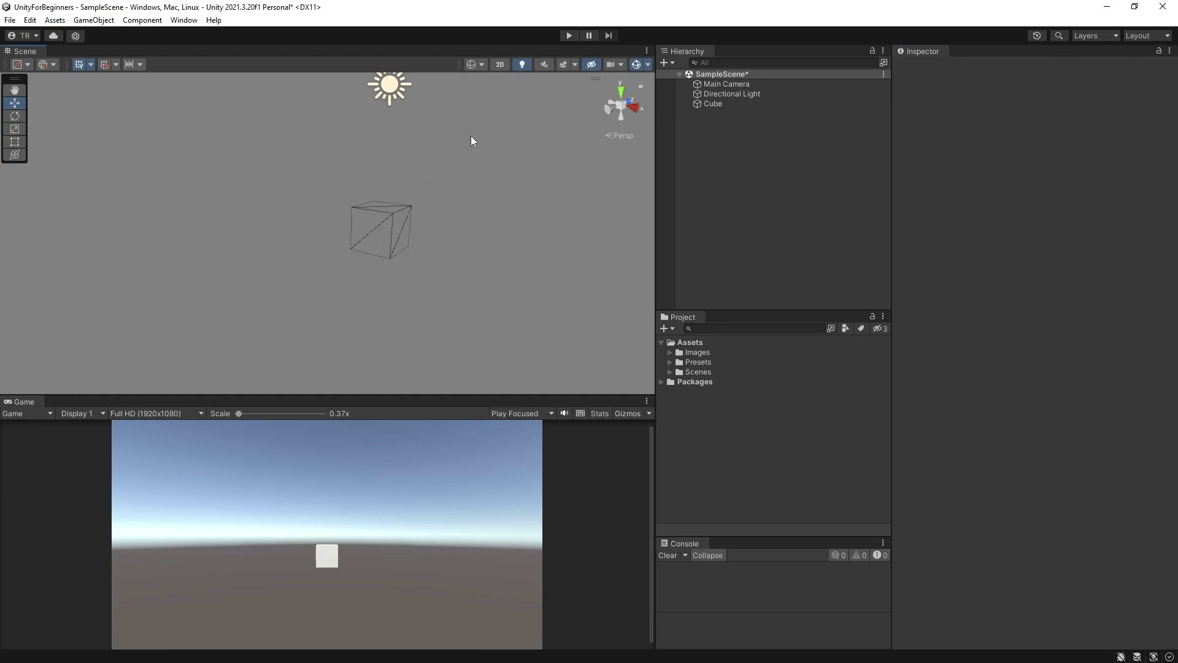
pyautogui.click(483, 64)
pyautogui.click(480, 87)
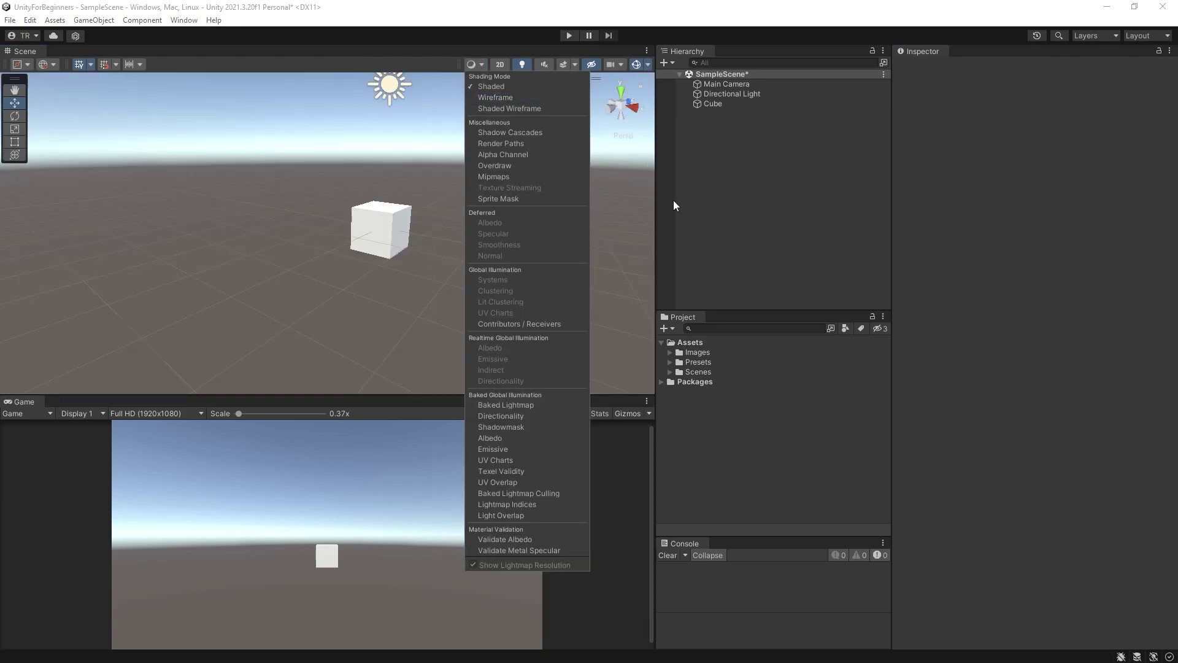
pyautogui.click(709, 104)
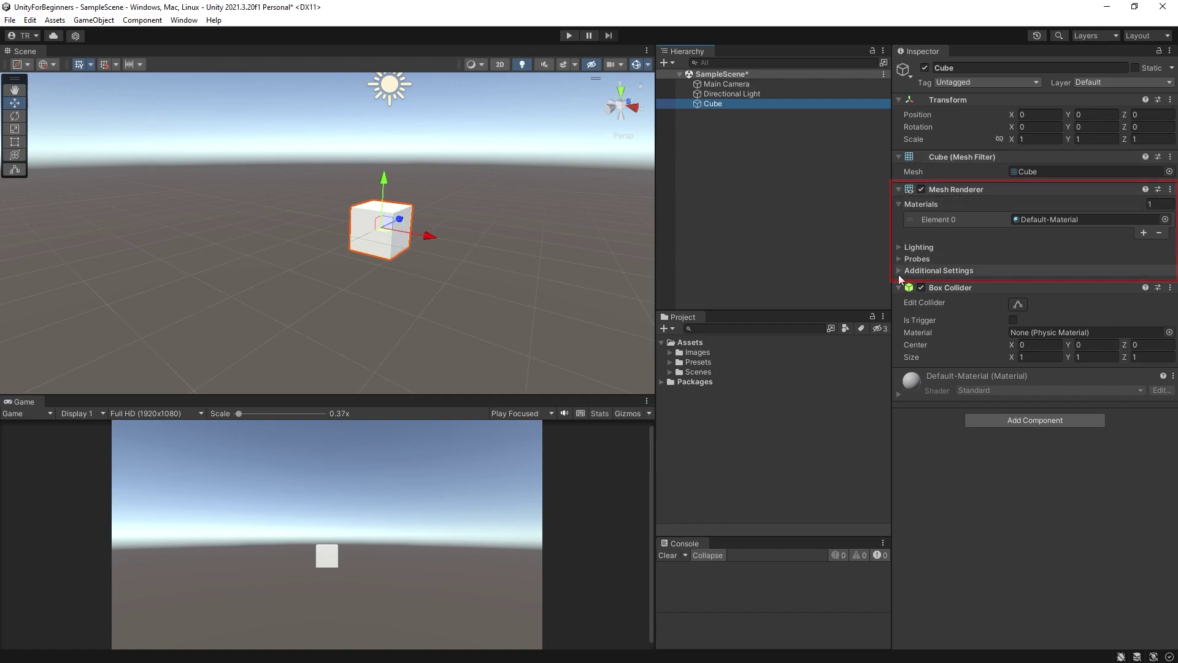
pyautogui.click(898, 204)
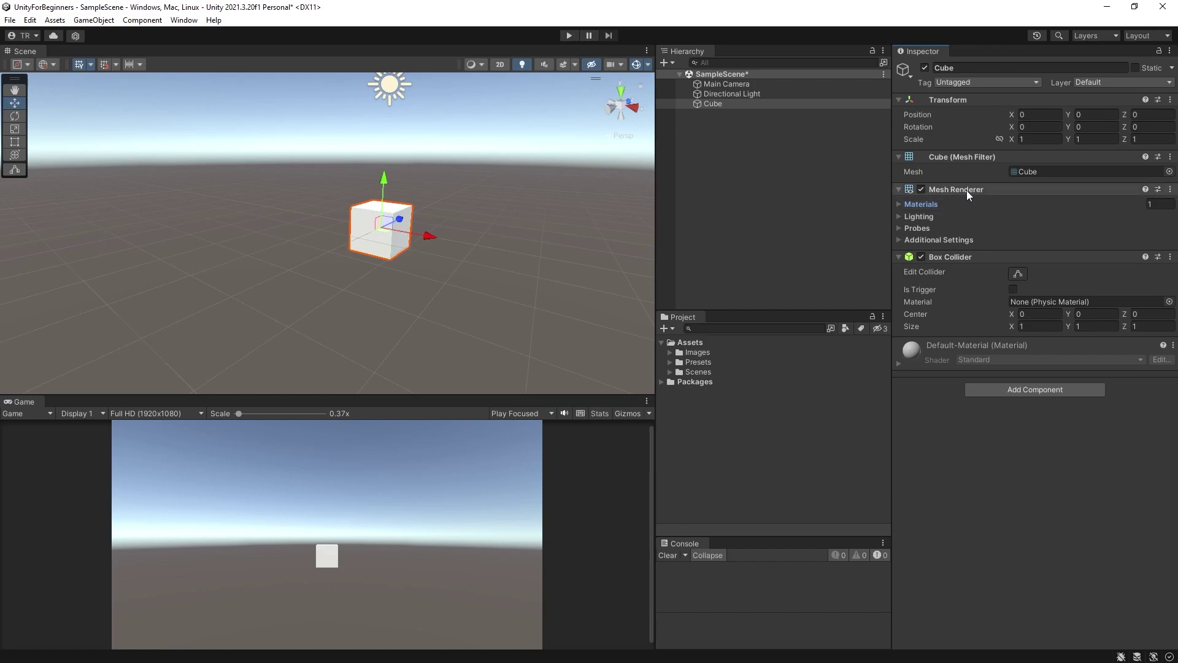
pyautogui.click(898, 203)
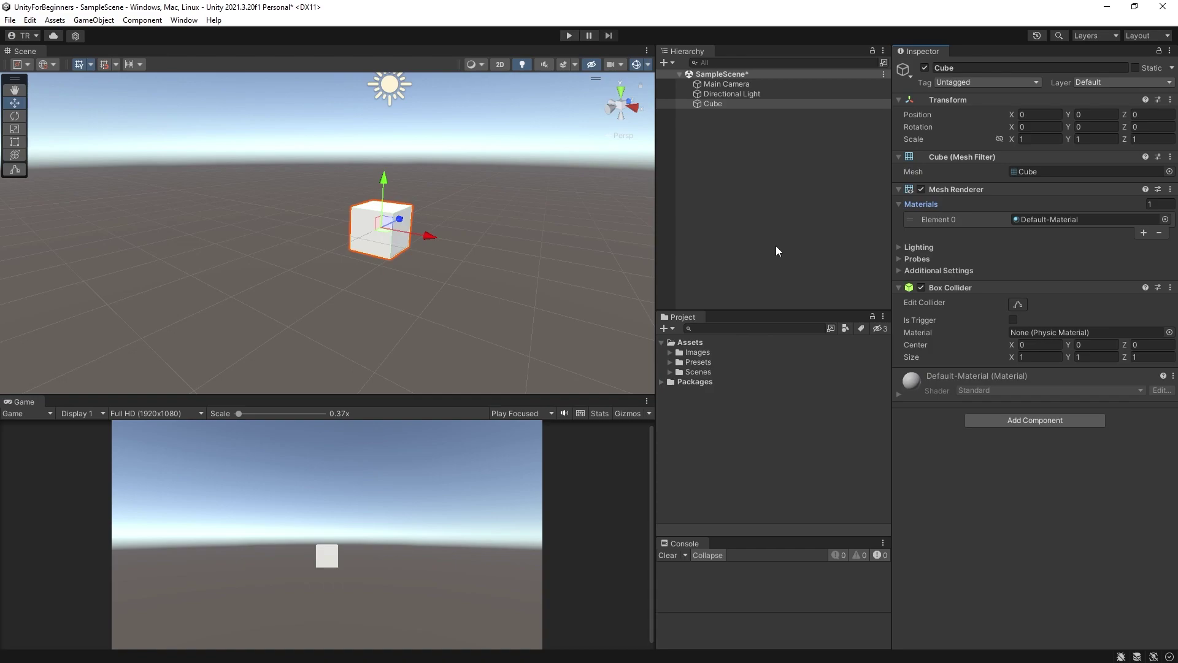
# Create a 'Materials' folder in the project Assets
pyautogui.rightClick(699, 421)
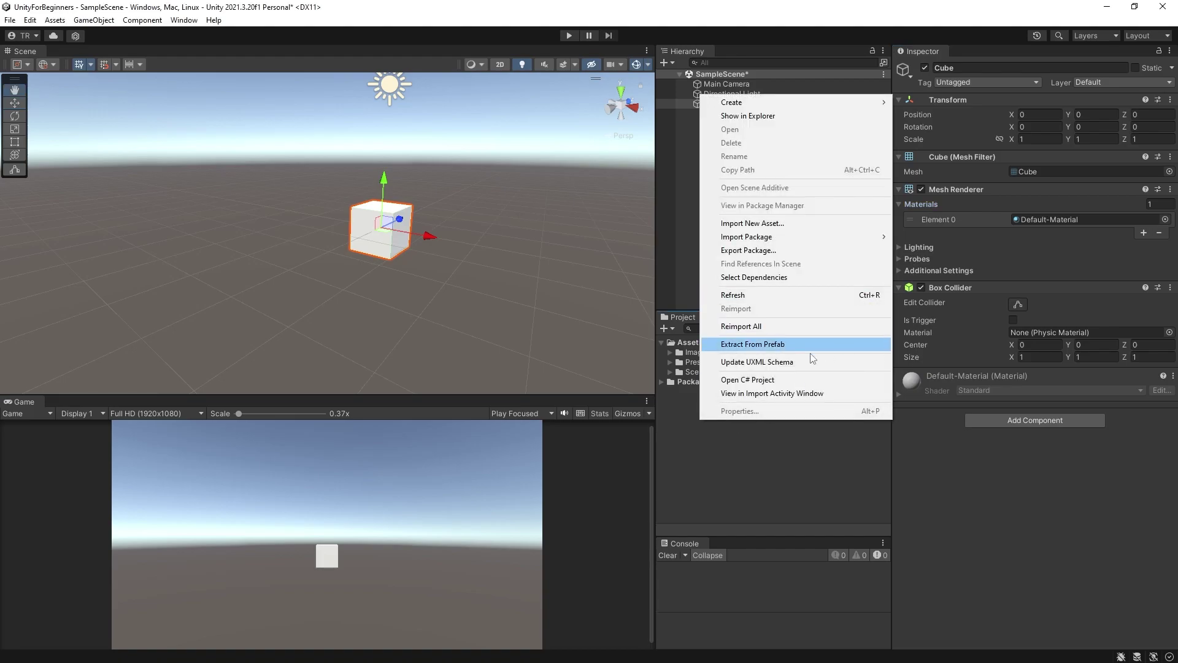
pyautogui.moveTo(737, 107)
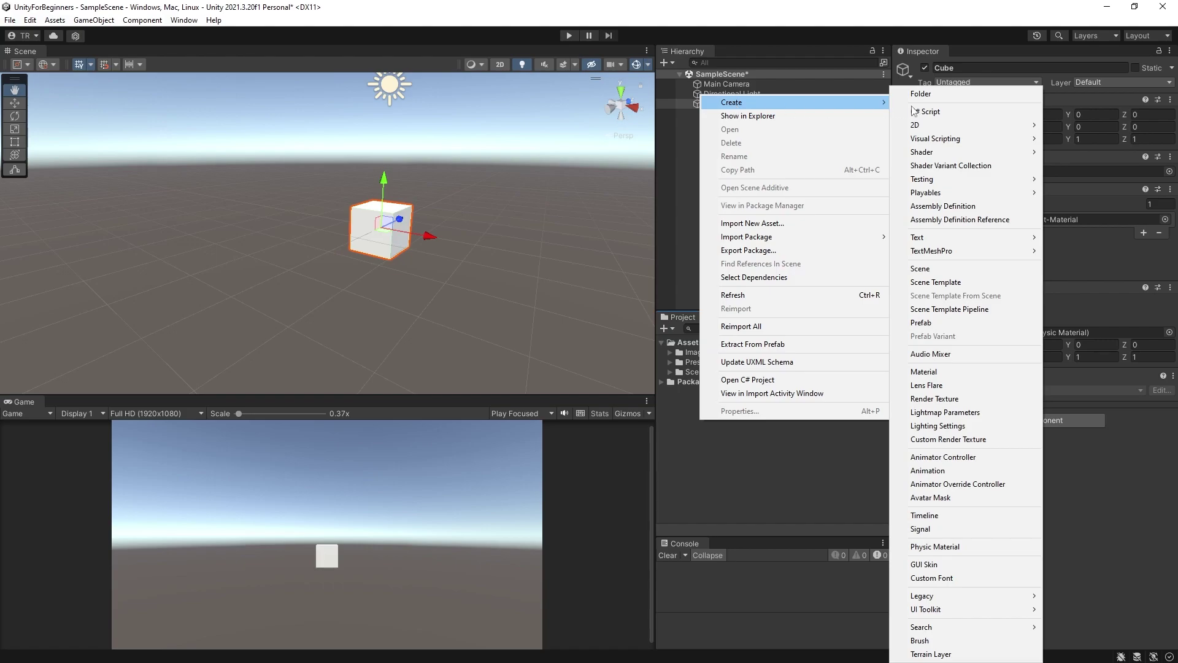
pyautogui.click(1003, 97)
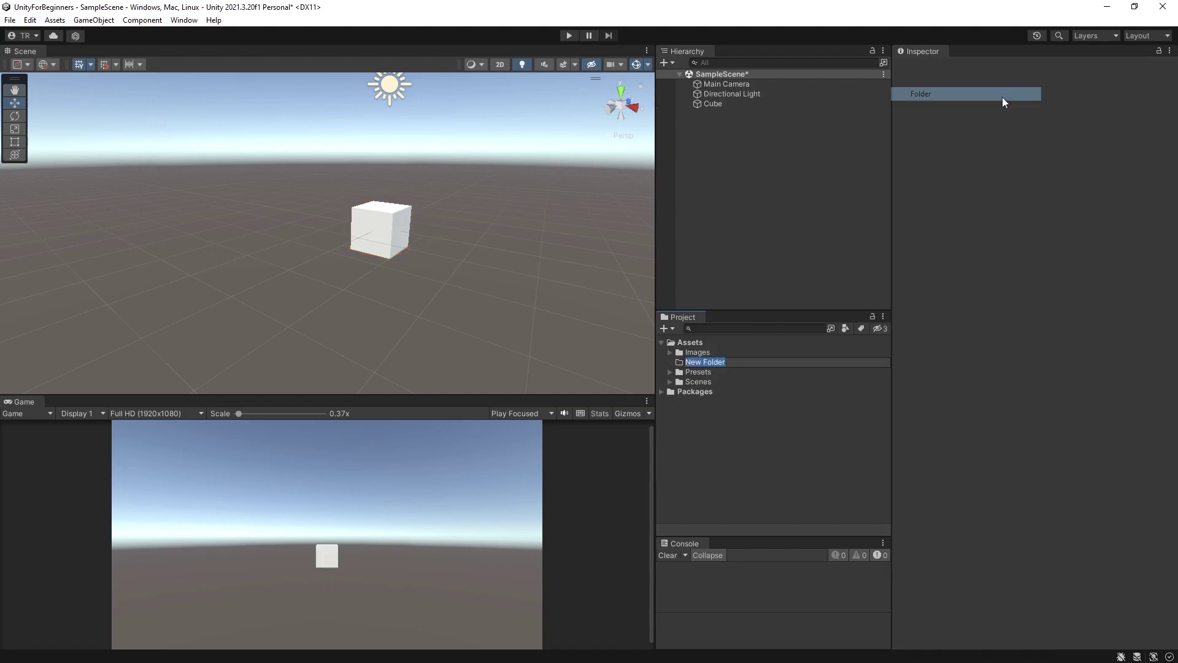
pyautogui.write('Materials')
pyautogui.press('Return')
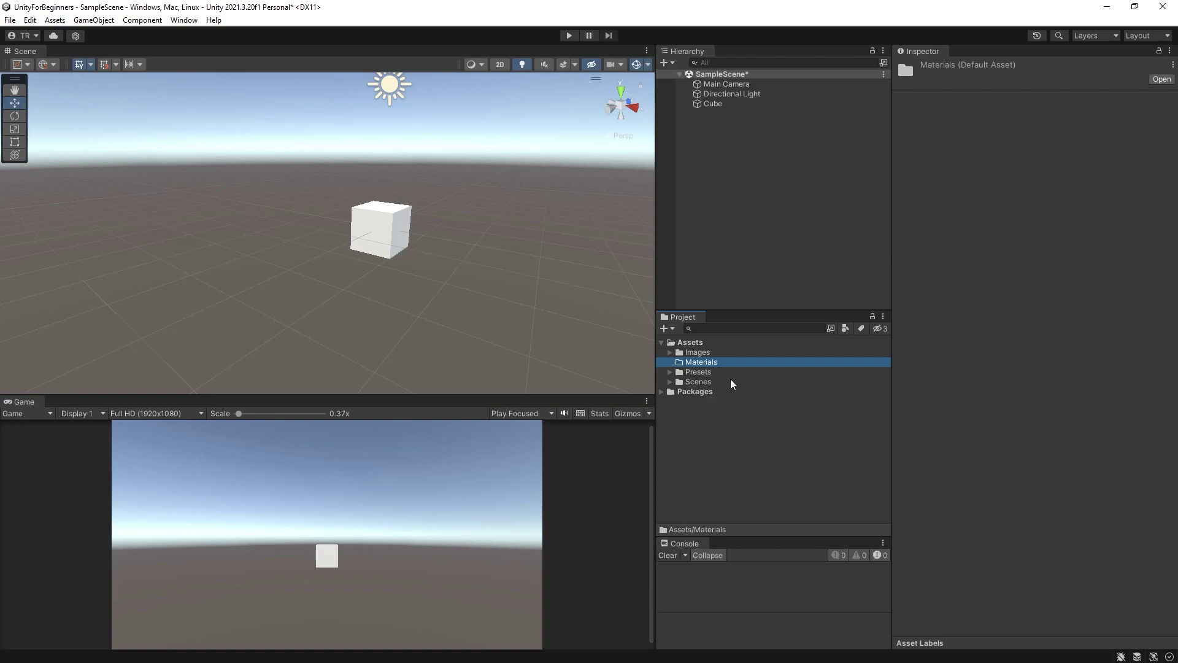
# Create a new material inside Materials and name it TestMat
pyautogui.rightClick(704, 362)
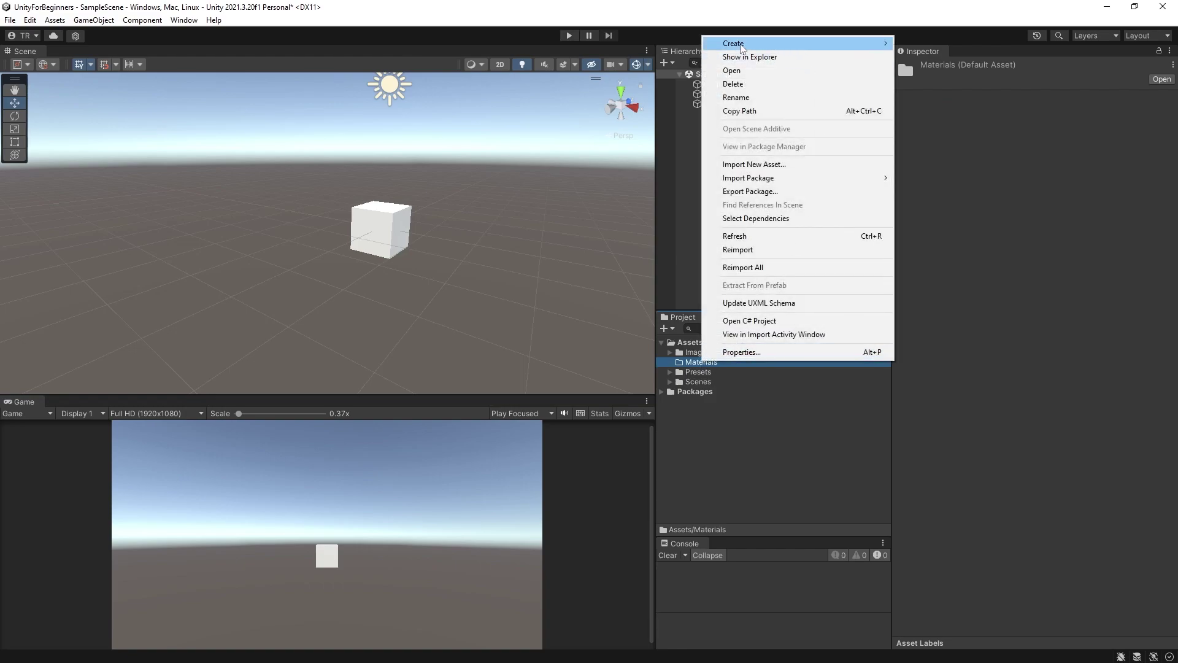
pyautogui.moveTo(798, 43)
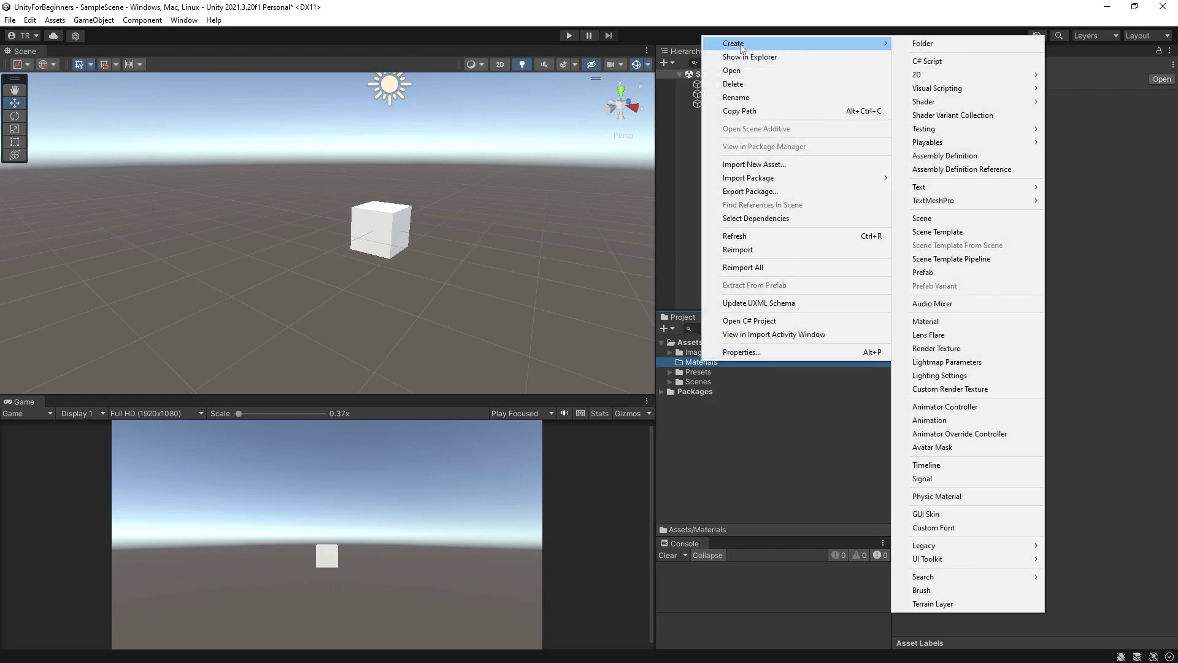
pyautogui.click(924, 321)
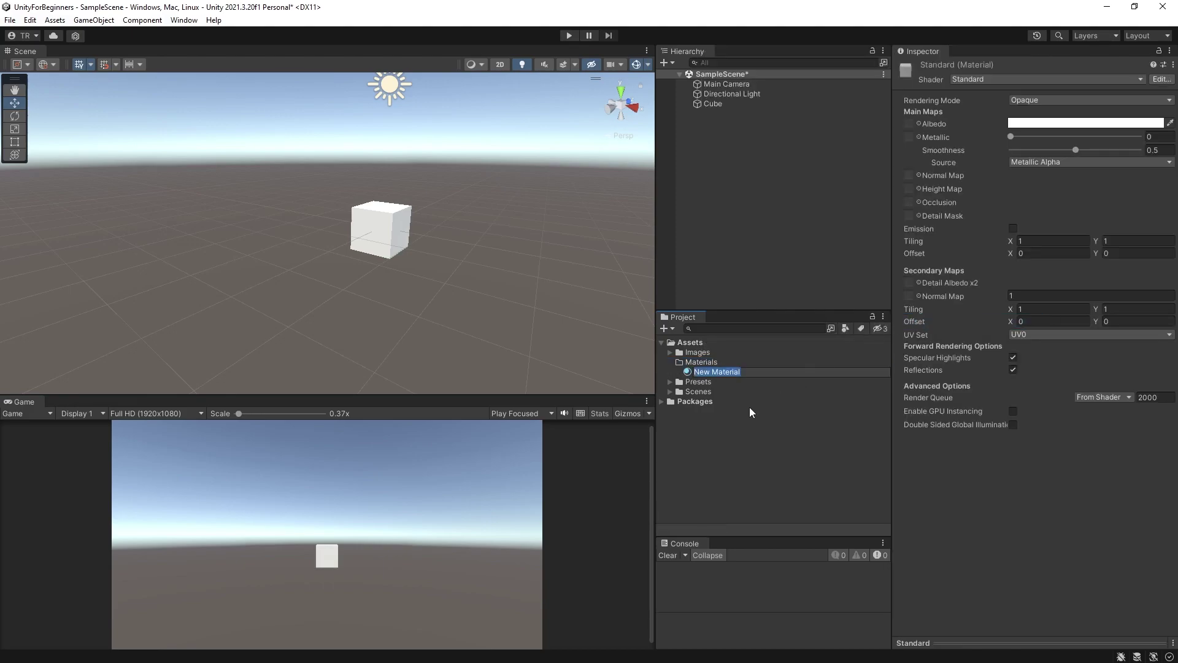
pyautogui.write('TestMat')
# Give TestMat a blue 291EF8 albedo and drag it onto the Cube
pyautogui.click(749, 407)
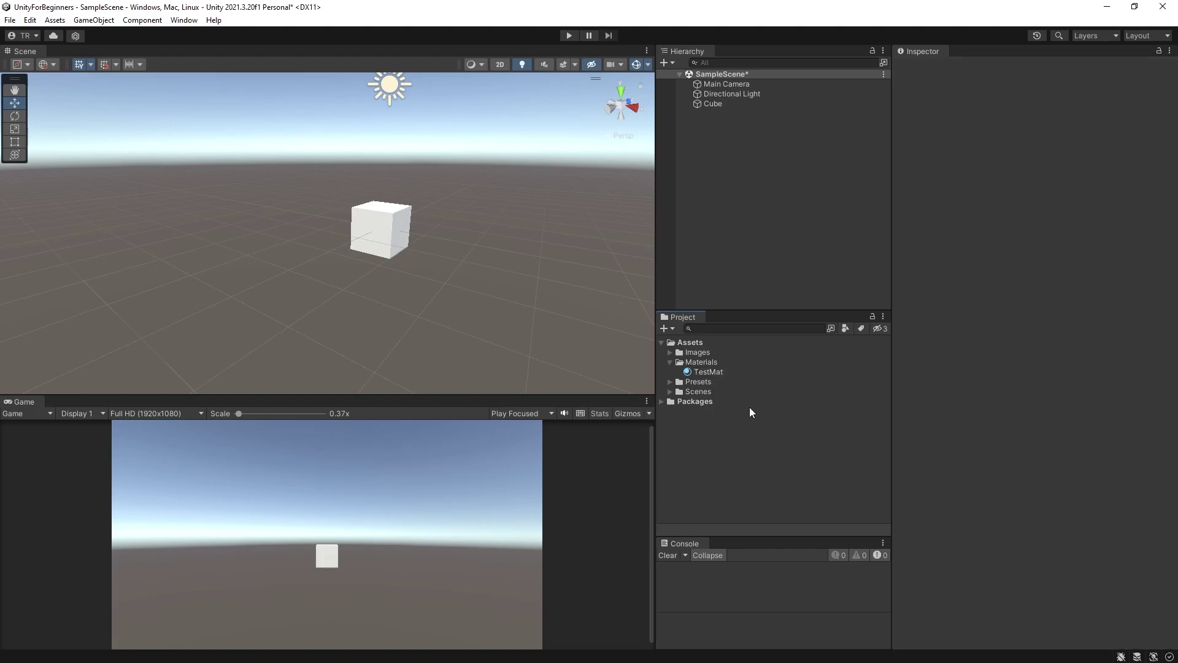
pyautogui.click(709, 371)
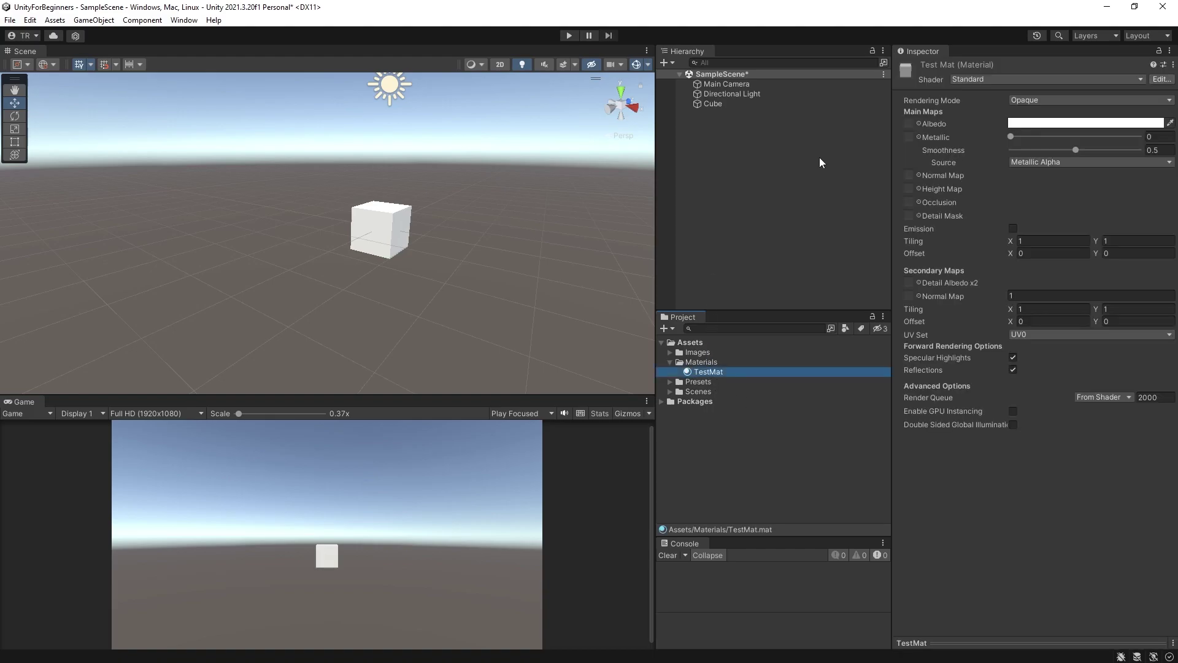
pyautogui.click(1049, 123)
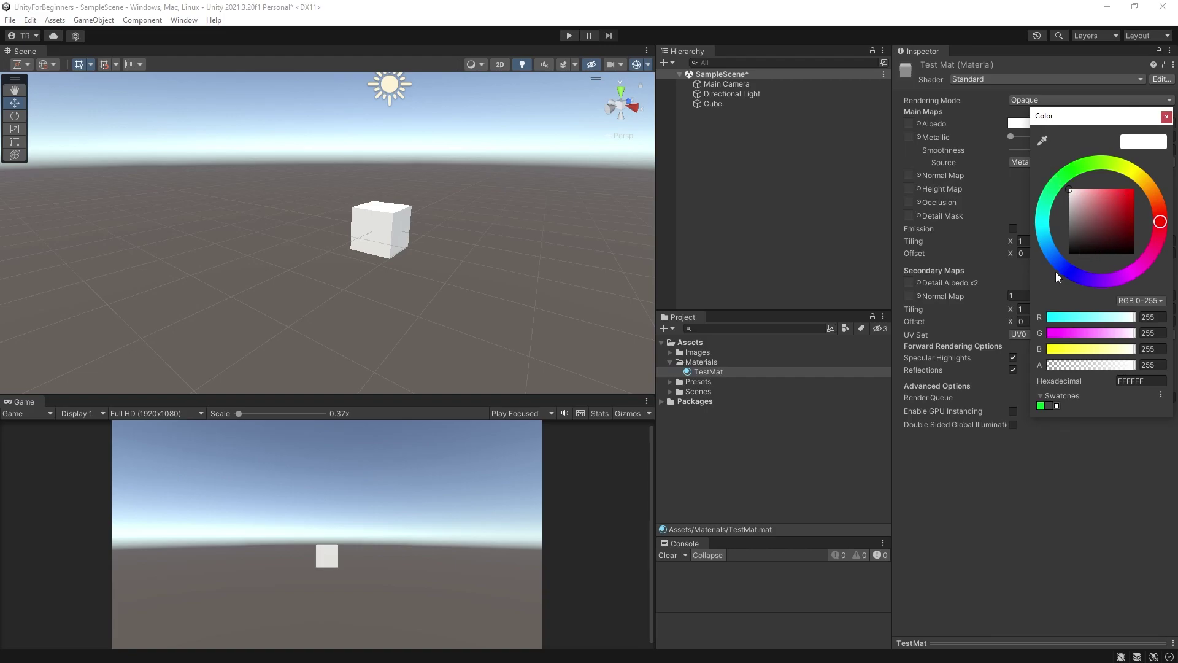
pyautogui.click(1075, 276)
pyautogui.click(1127, 192)
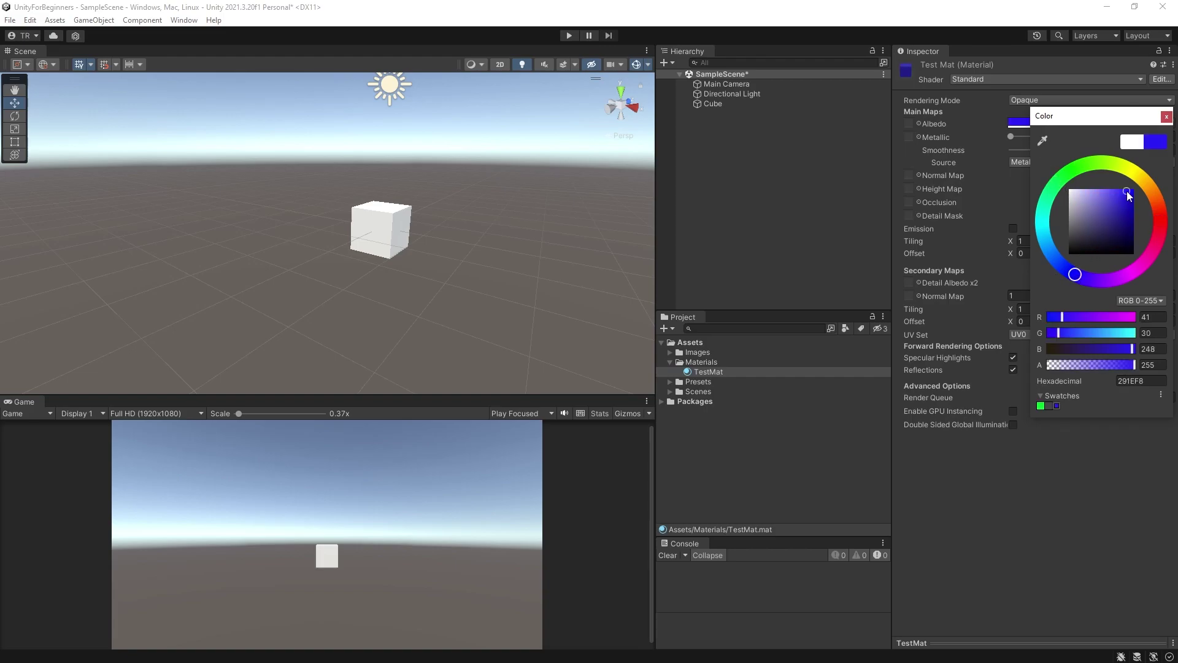
pyautogui.click(1167, 116)
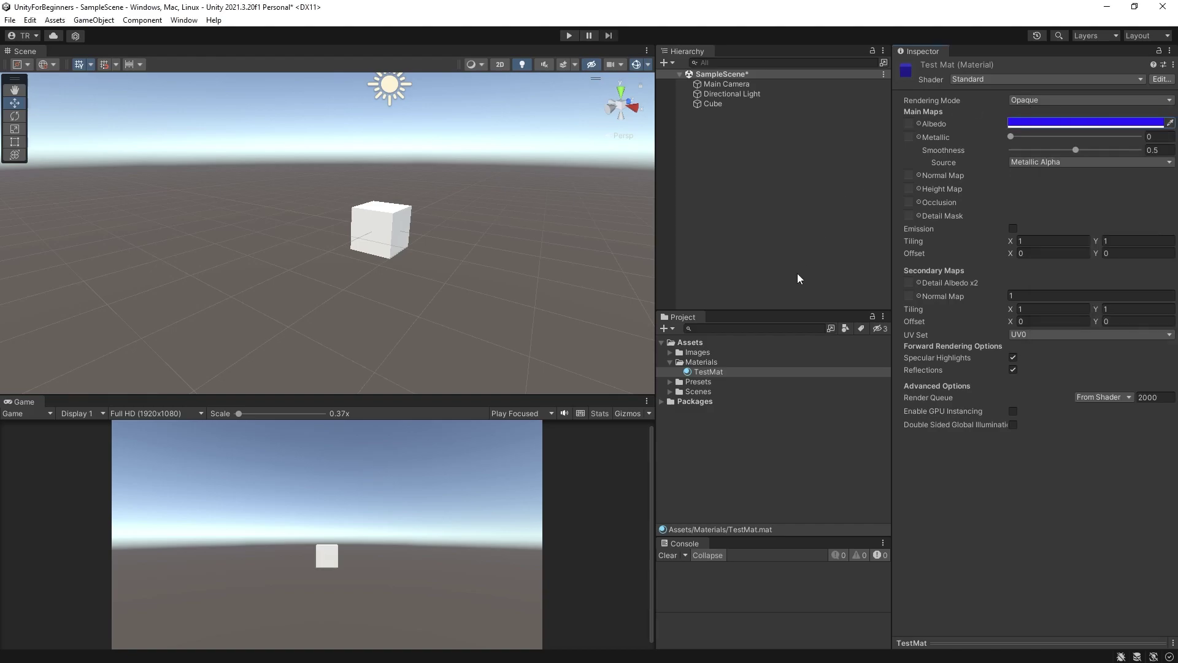
pyautogui.moveTo(704, 373); pyautogui.dragTo(713, 104)
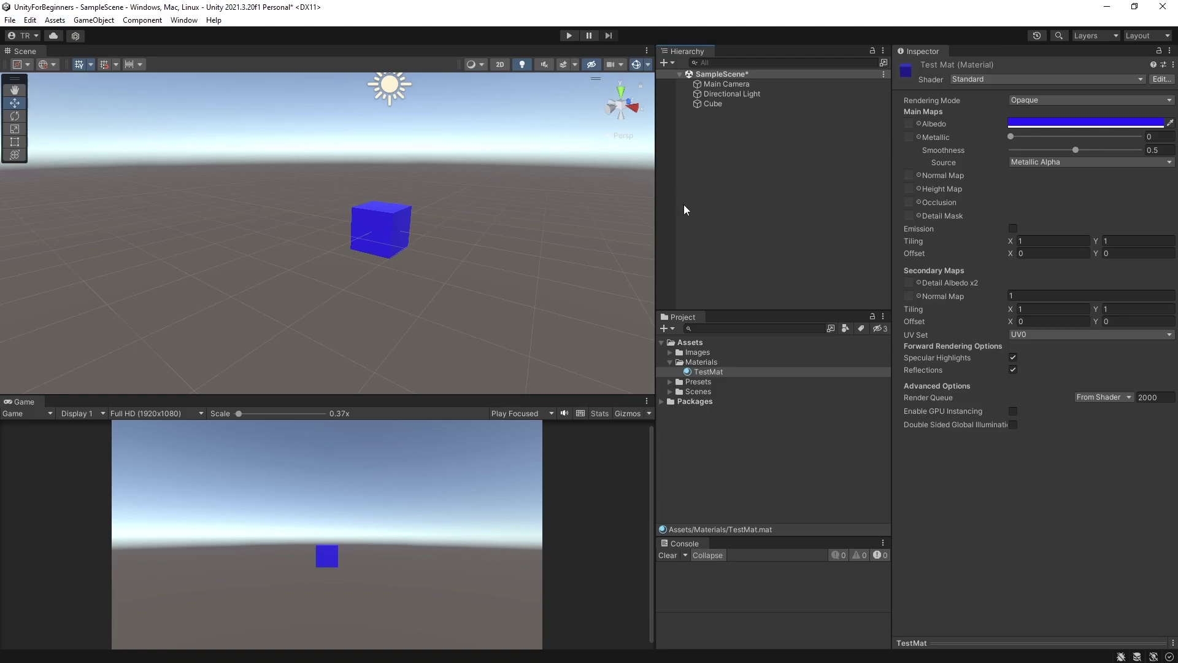
pyautogui.click(710, 104)
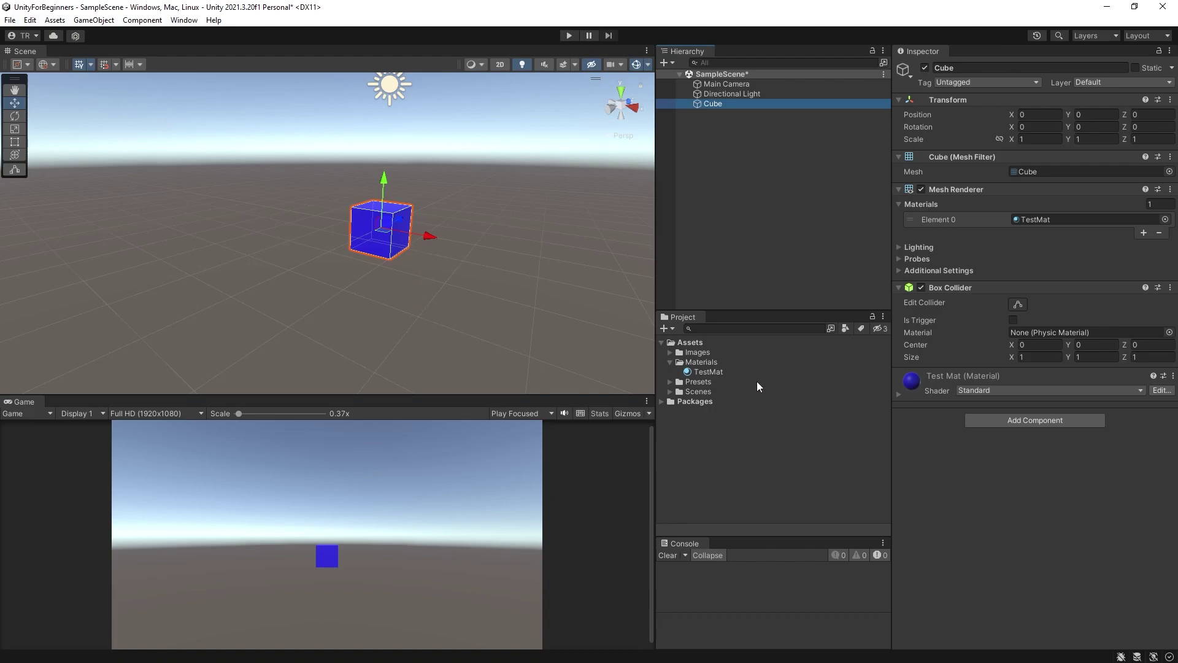
# Change TestMat's albedo colour to yellow in the colour picker
pyautogui.click(720, 370)
pyautogui.click(1049, 122)
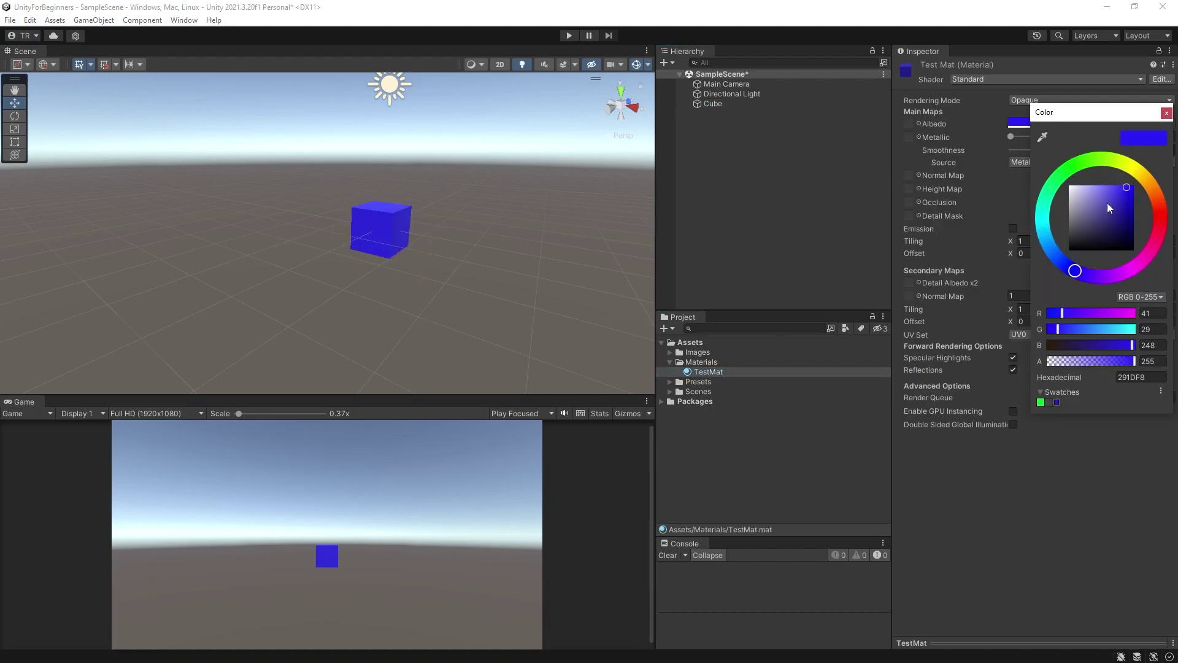
pyautogui.click(1169, 226)
pyautogui.moveTo(1102, 163); pyautogui.dragTo(1131, 174)
pyautogui.click(1167, 113)
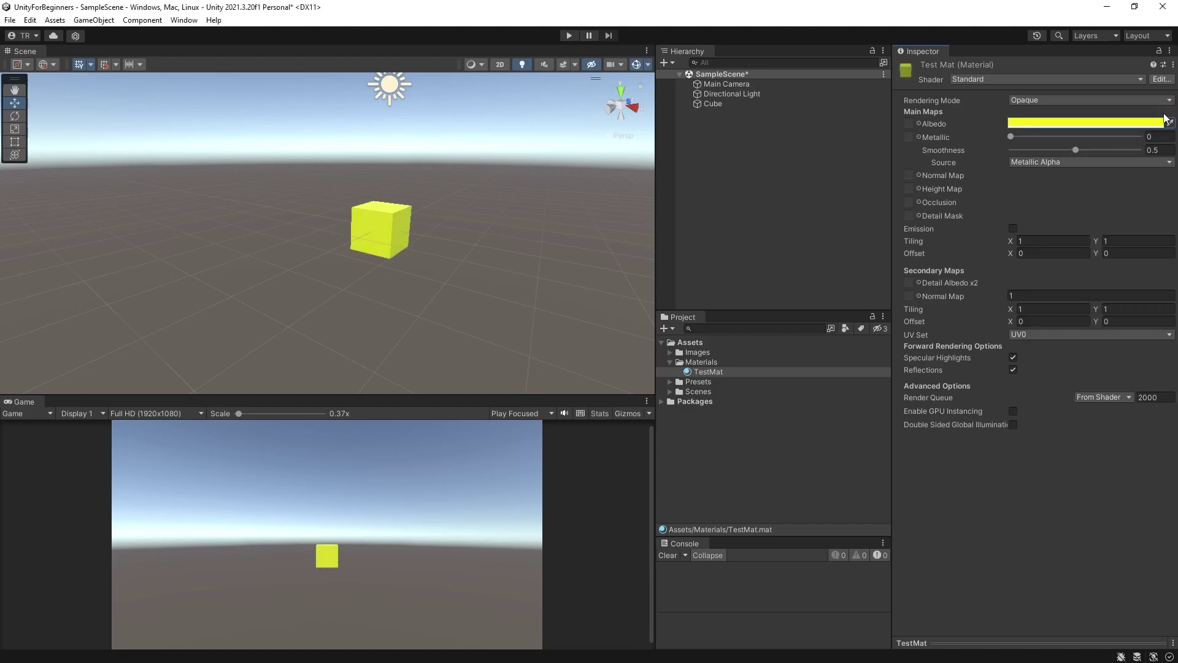
# Select the cube and set its material's albedo to a slightly darkened green
pyautogui.click(715, 102)
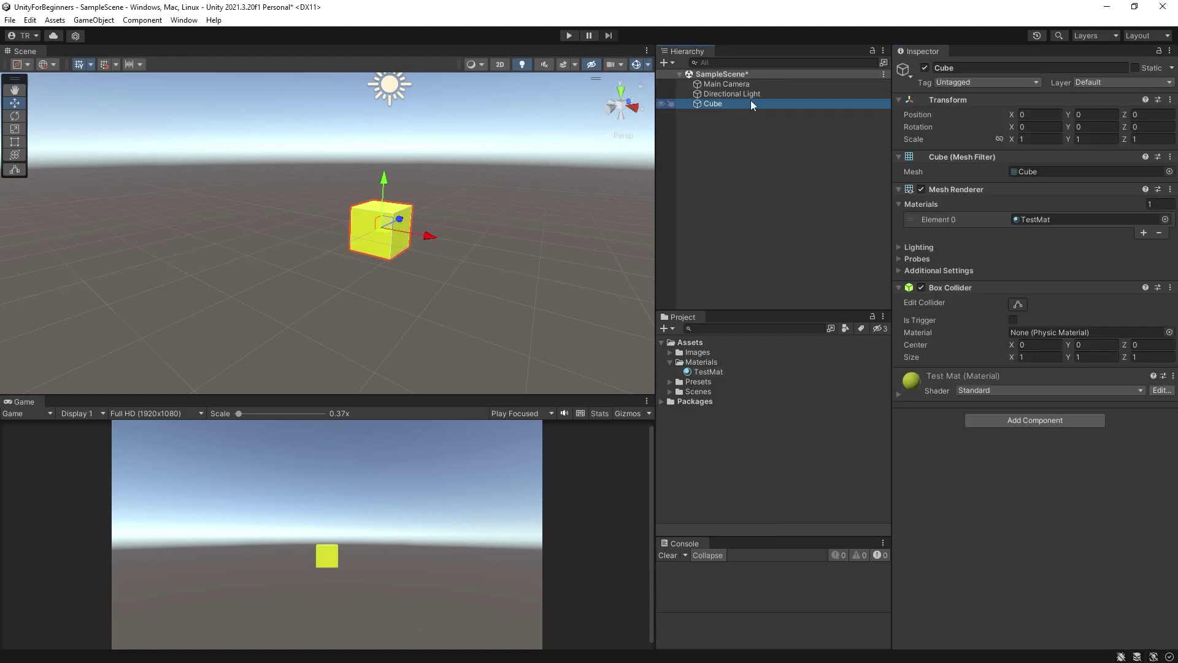
pyautogui.click(899, 394)
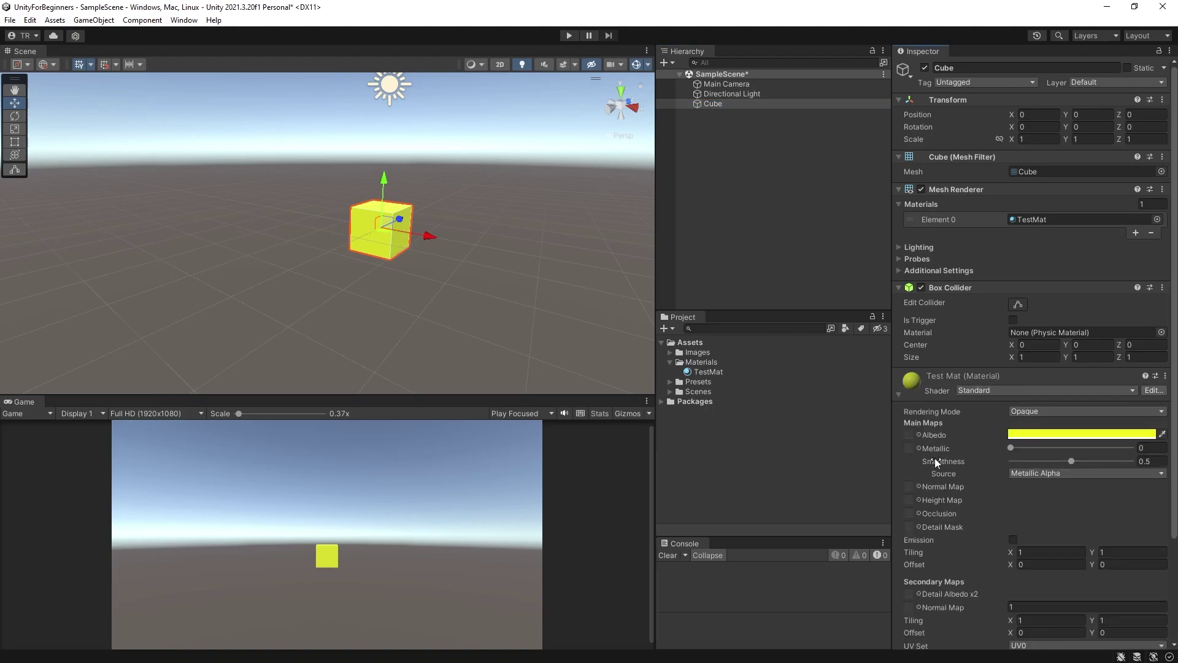
pyautogui.click(1083, 434)
pyautogui.click(1048, 445)
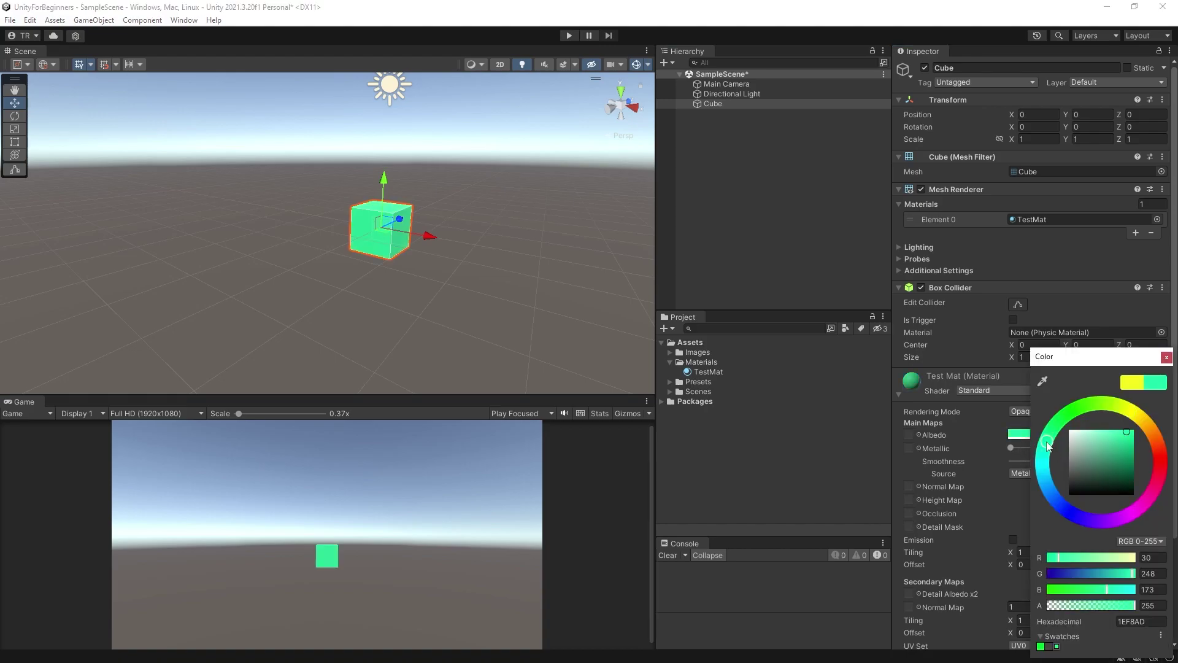
pyautogui.moveTo(1117, 458); pyautogui.dragTo(1123, 444)
pyautogui.click(1166, 357)
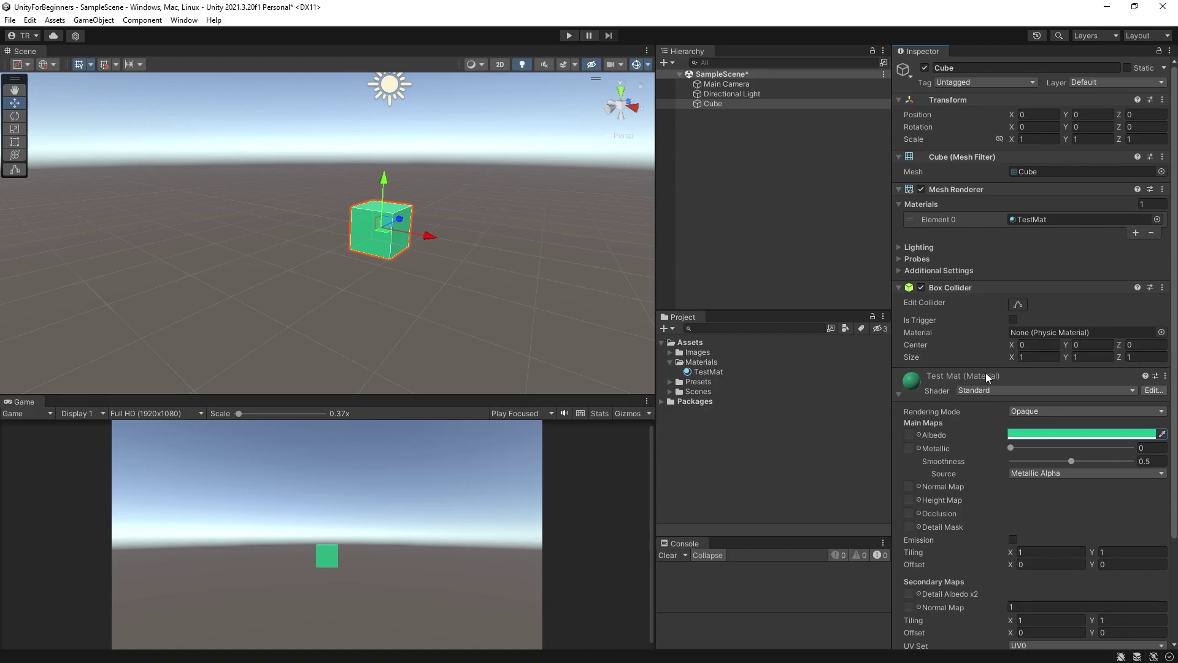
pyautogui.click(898, 392)
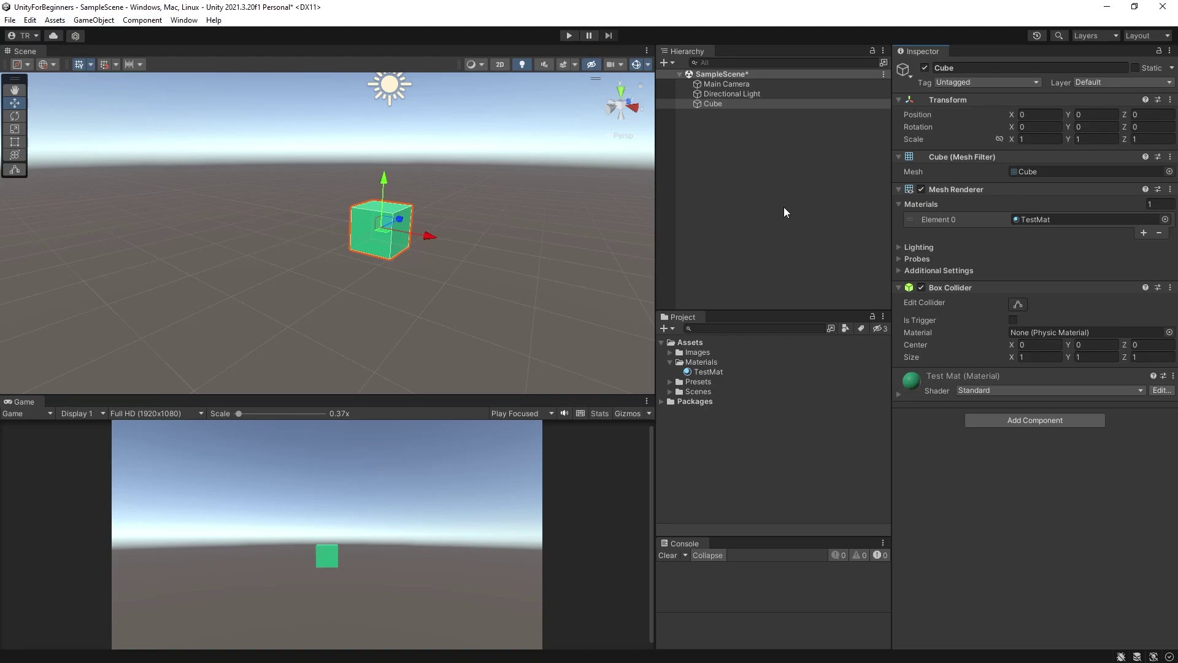
# Import PurpleTexture.jpeg from File Explorer's Textures folder into the Unity project's Assets
pyautogui.click(1136, 7)
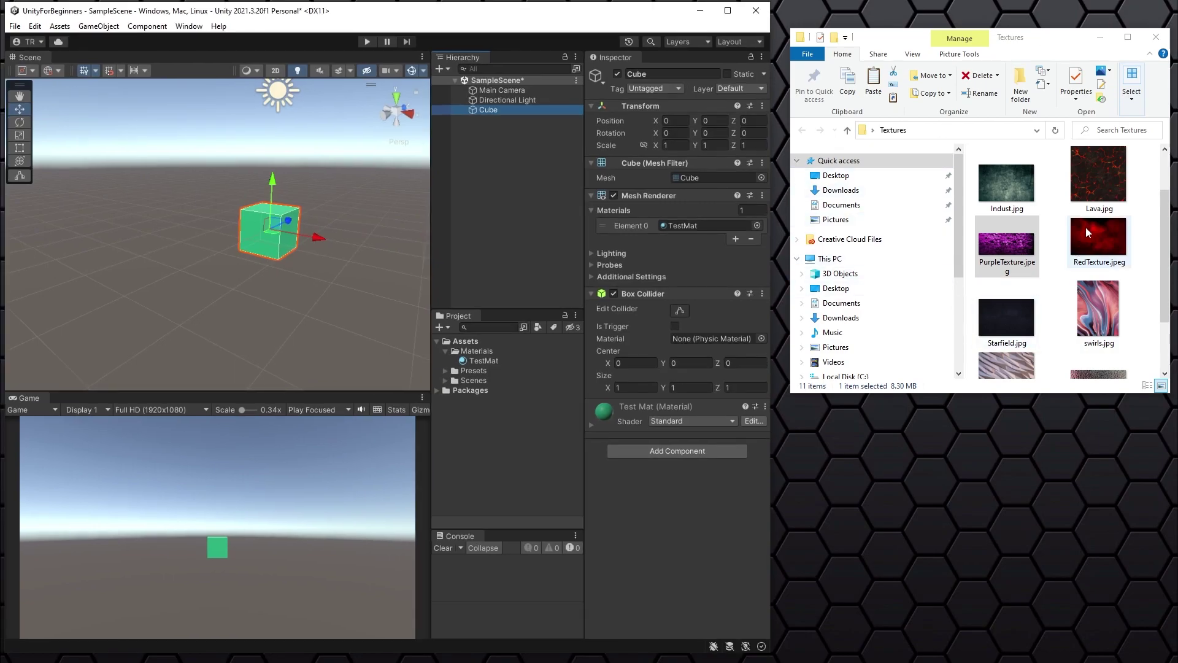
pyautogui.click(992, 259)
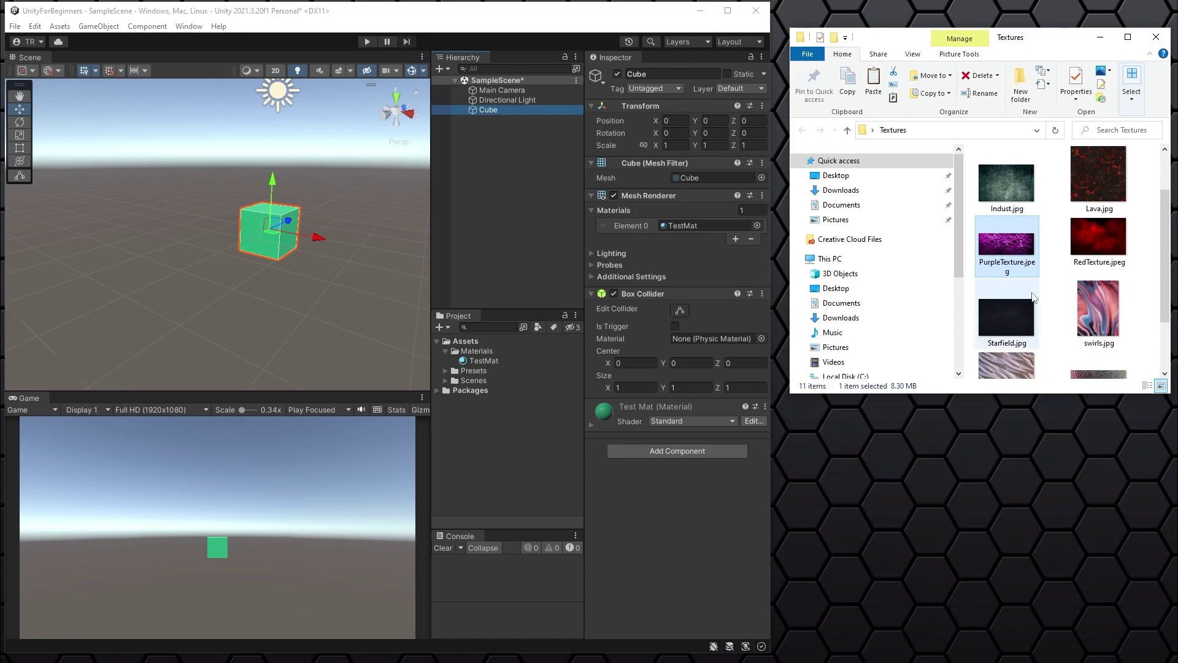
pyautogui.moveTo(1012, 249); pyautogui.dragTo(477, 468)
# Maximize the editor and apply the PurpleTexture image to the Cube in the Scene view
pyautogui.click(728, 11)
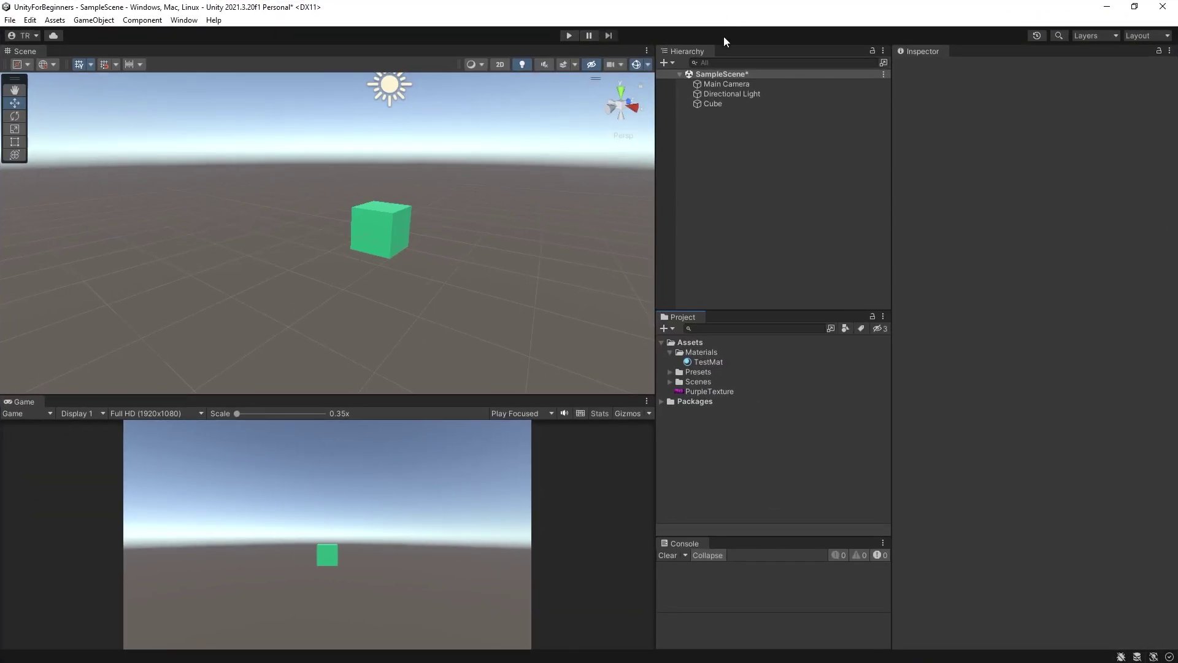
pyautogui.click(682, 391)
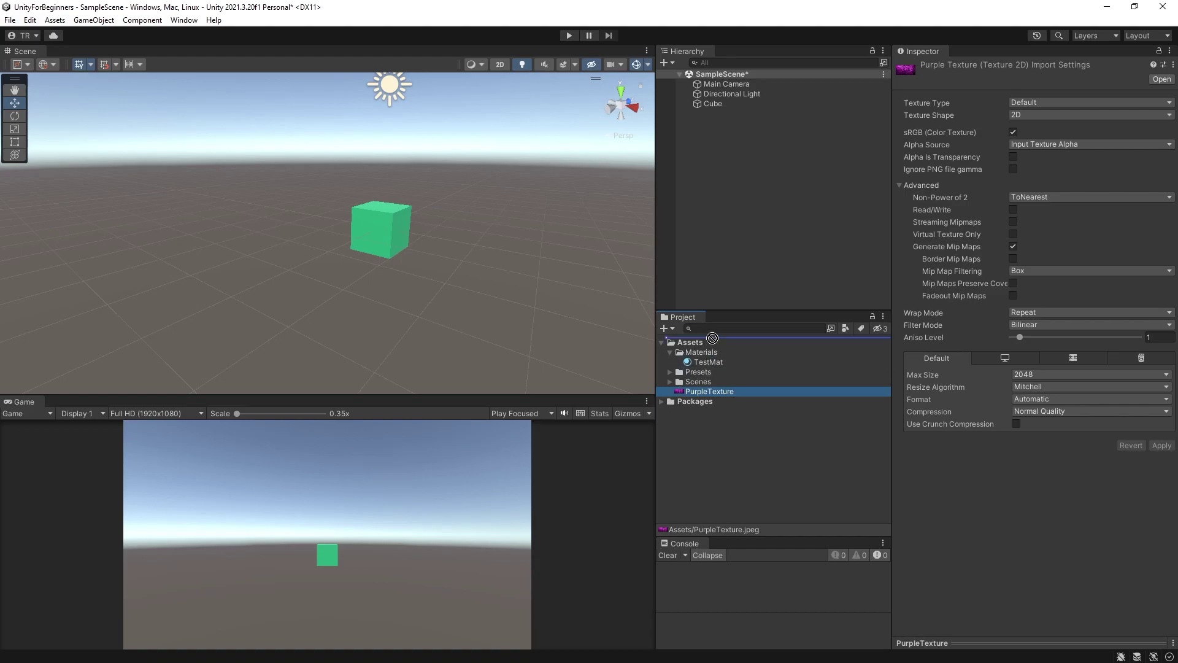
pyautogui.moveTo(679, 391); pyautogui.dragTo(710, 102)
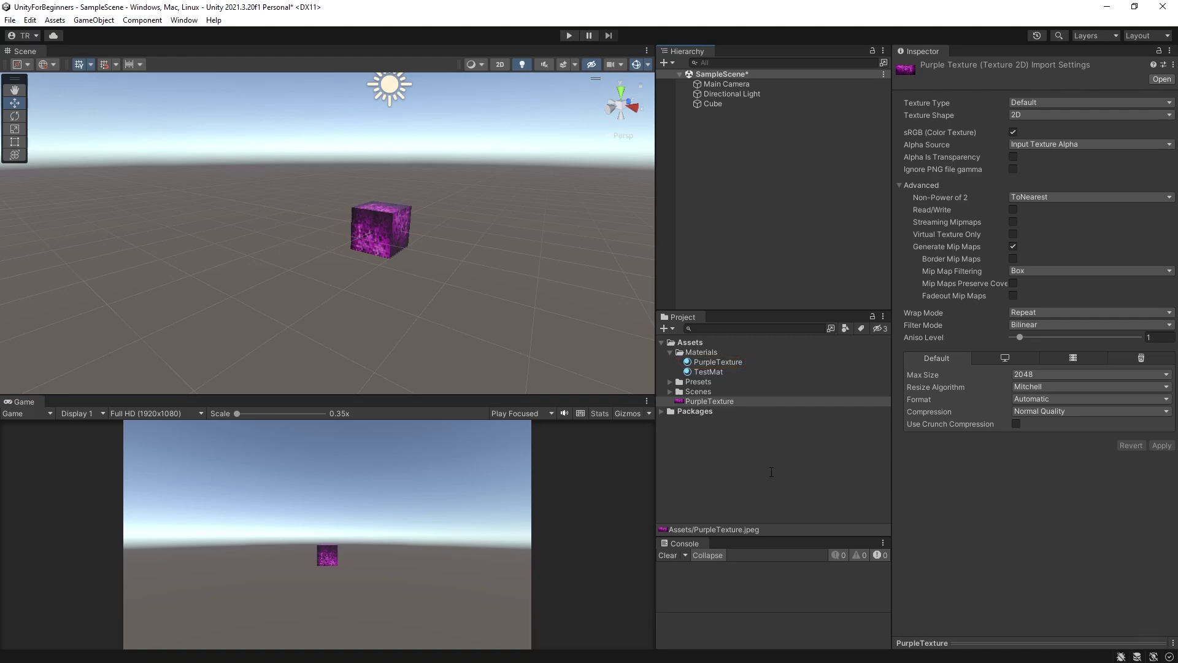
# Create a new folder named Images in Assets
pyautogui.rightClick(682, 457)
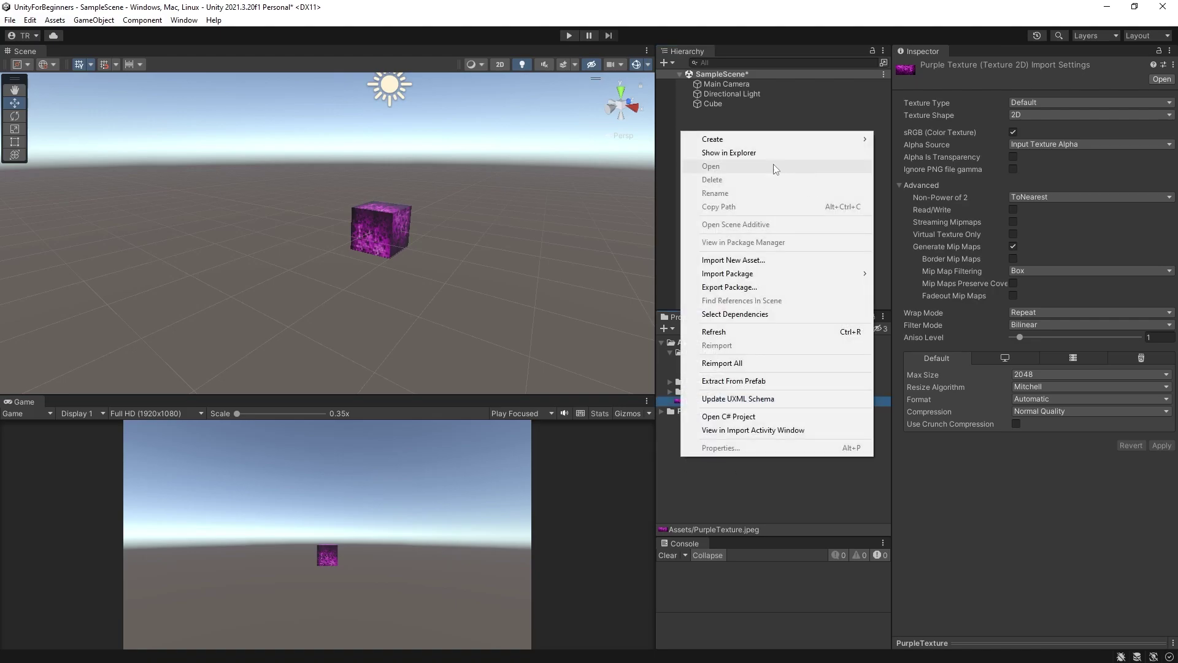
pyautogui.moveTo(726, 140)
pyautogui.click(908, 94)
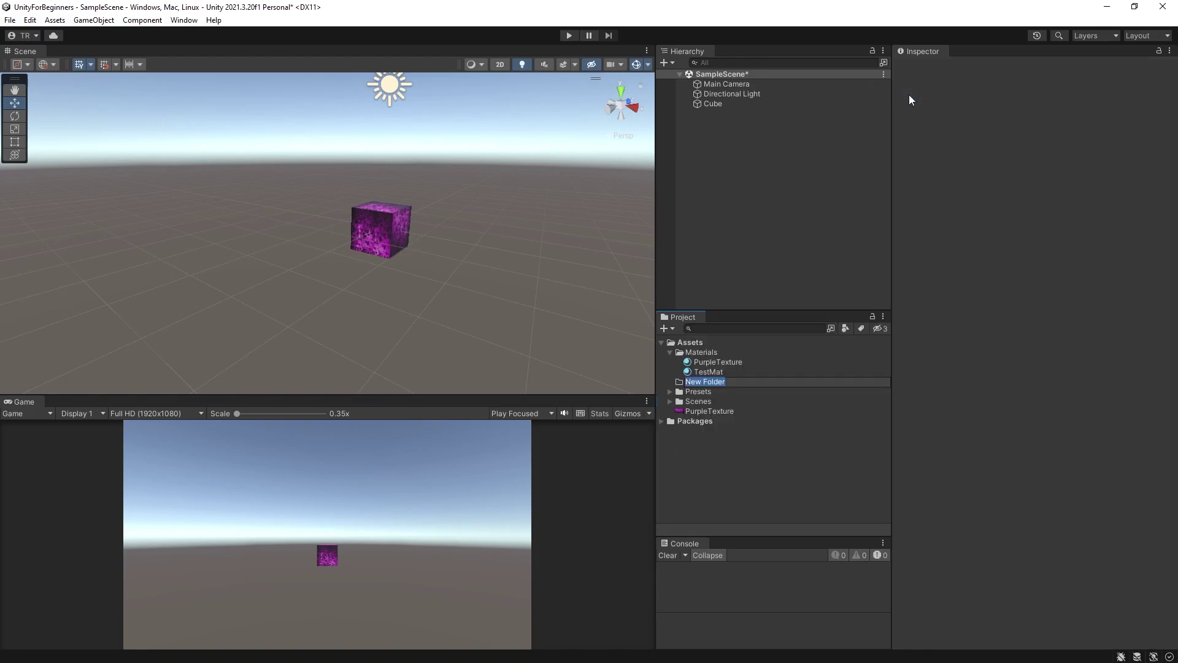
pyautogui.write('Images')
pyautogui.press('Return')
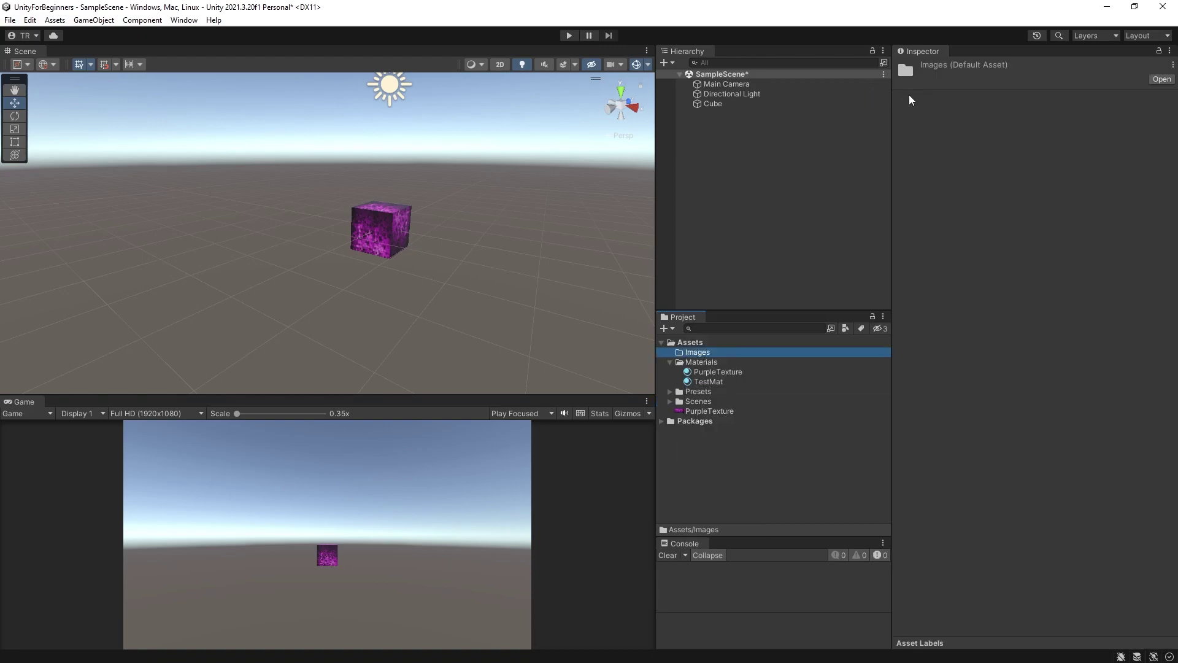
# Move the PurpleTexture image into the Images folder
pyautogui.moveTo(697, 410); pyautogui.dragTo(698, 354)
pyautogui.scroll(2, 397, 234)
pyautogui.scroll(3, 425, 279)
pyautogui.keyDown('alt'); pyautogui.moveTo(420, 284); pyautogui.dragTo(381, 268); pyautogui.keyUp('alt')
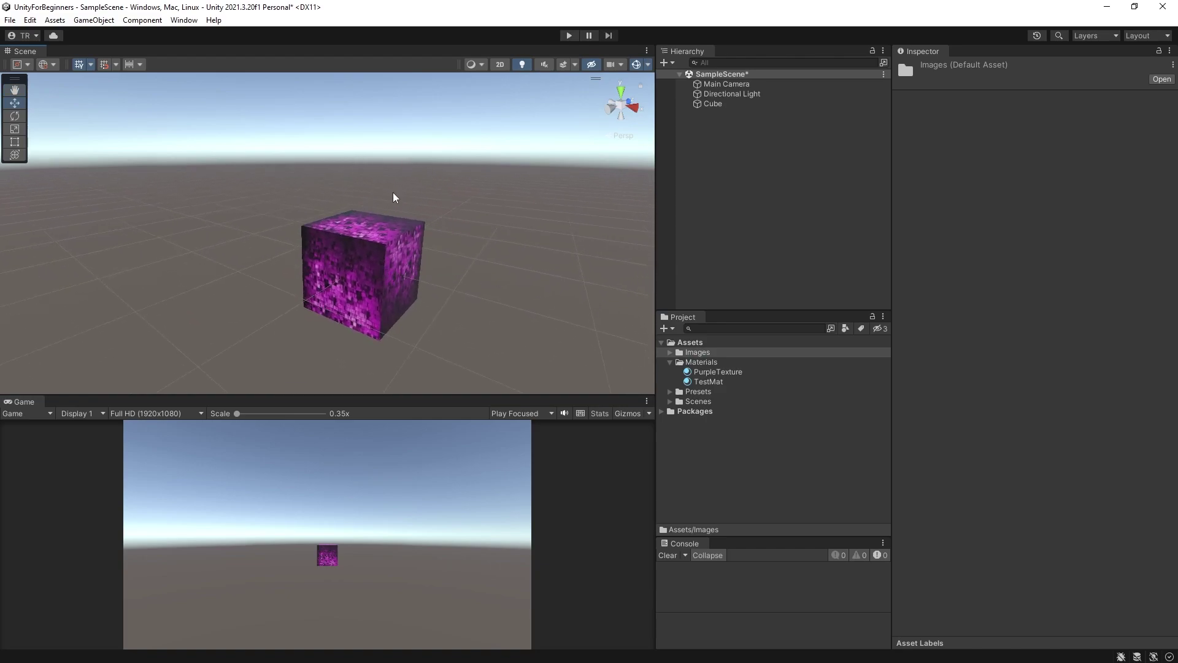
# Tilt the cube around its X axis with the Rotate tool
pyautogui.click(707, 104)
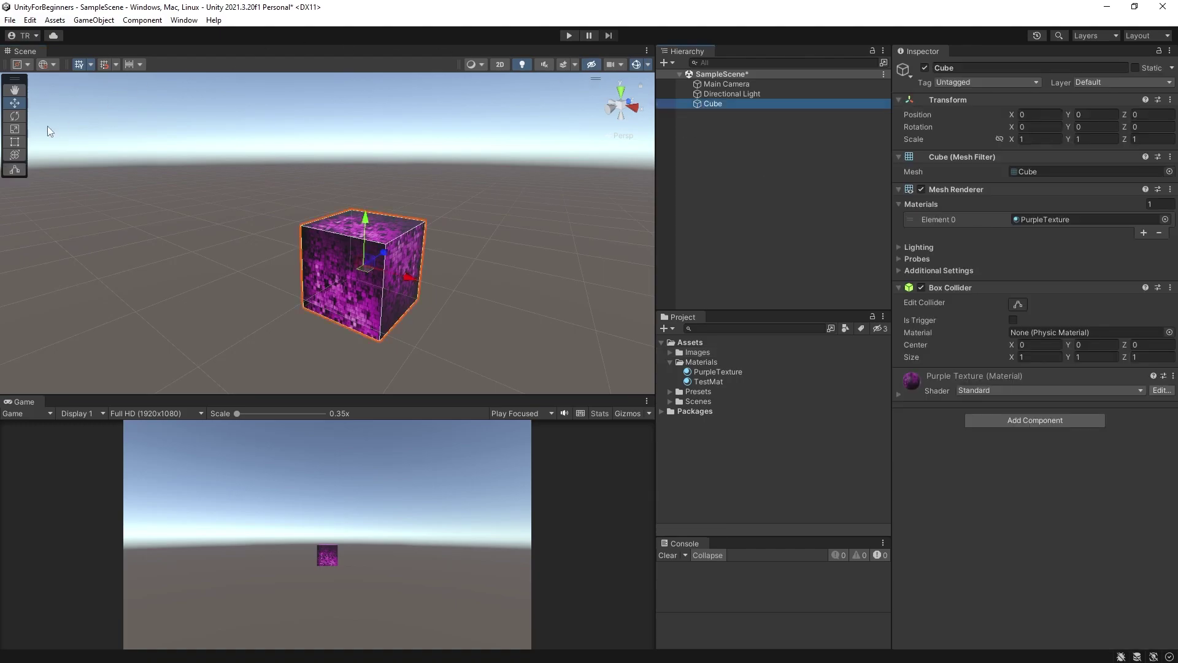
pyautogui.click(14, 117)
pyautogui.moveTo(333, 270); pyautogui.dragTo(460, 231)
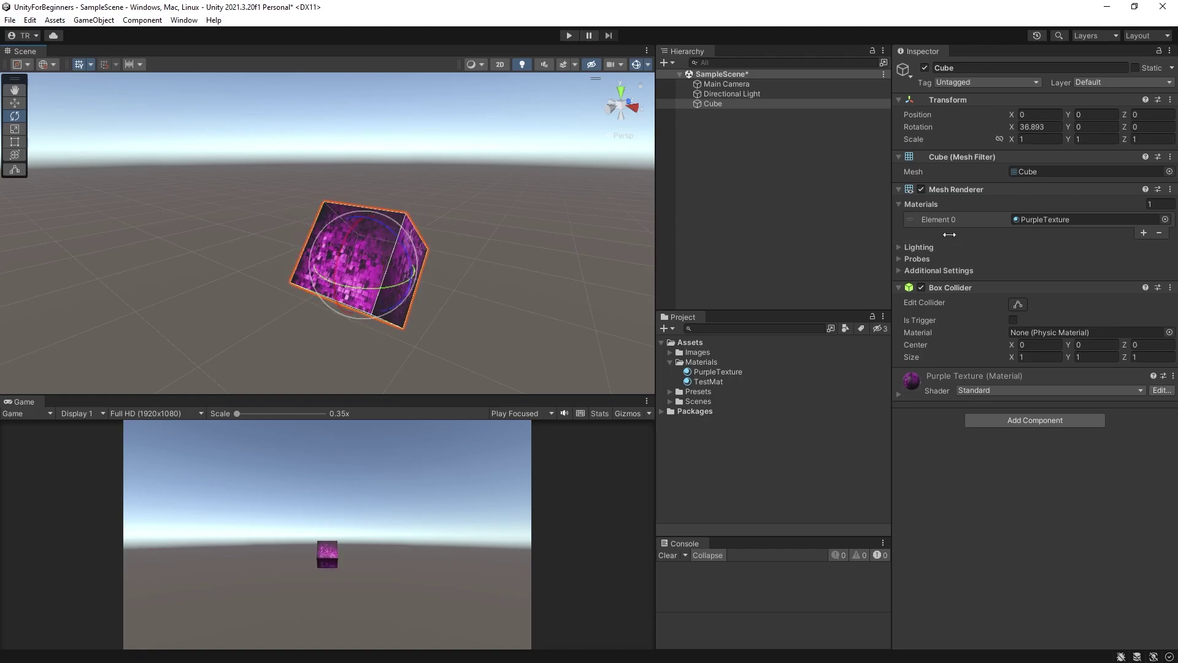
# Increase the material's tiling so the purple texture repeats more densely
pyautogui.click(899, 393)
pyautogui.scroll(-3, 933, 442)
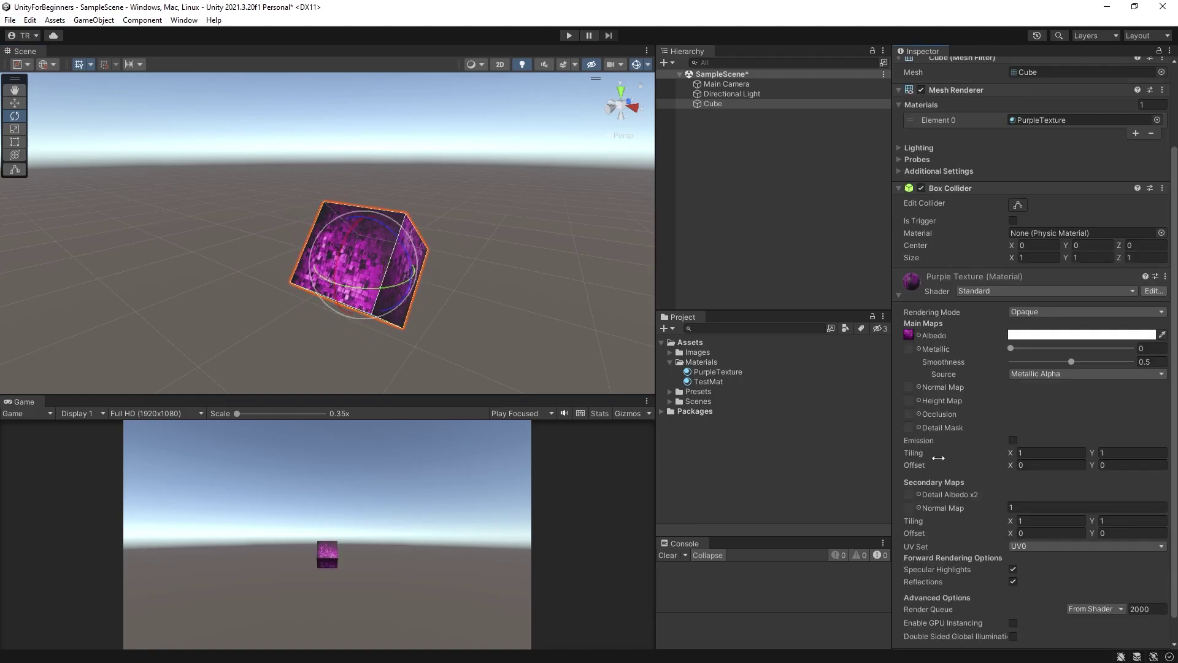
pyautogui.moveTo(1011, 453)
pyautogui.mouseDown()
pyautogui.moveTo(1057, 462)
pyautogui.moveTo(970, 470)
pyautogui.moveTo(1007, 476)
pyautogui.mouseUp()
pyautogui.click(899, 295)
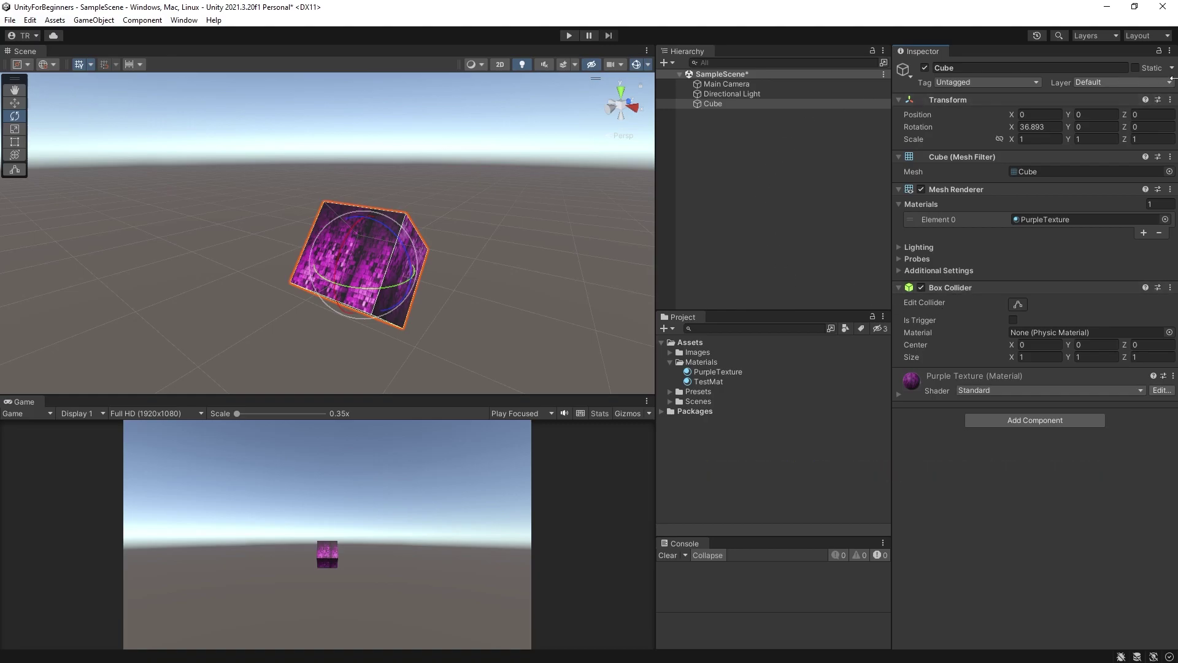
# Reset the cube's Transform to its defaults and test the scene in Play mode
pyautogui.click(1170, 100)
pyautogui.click(1075, 113)
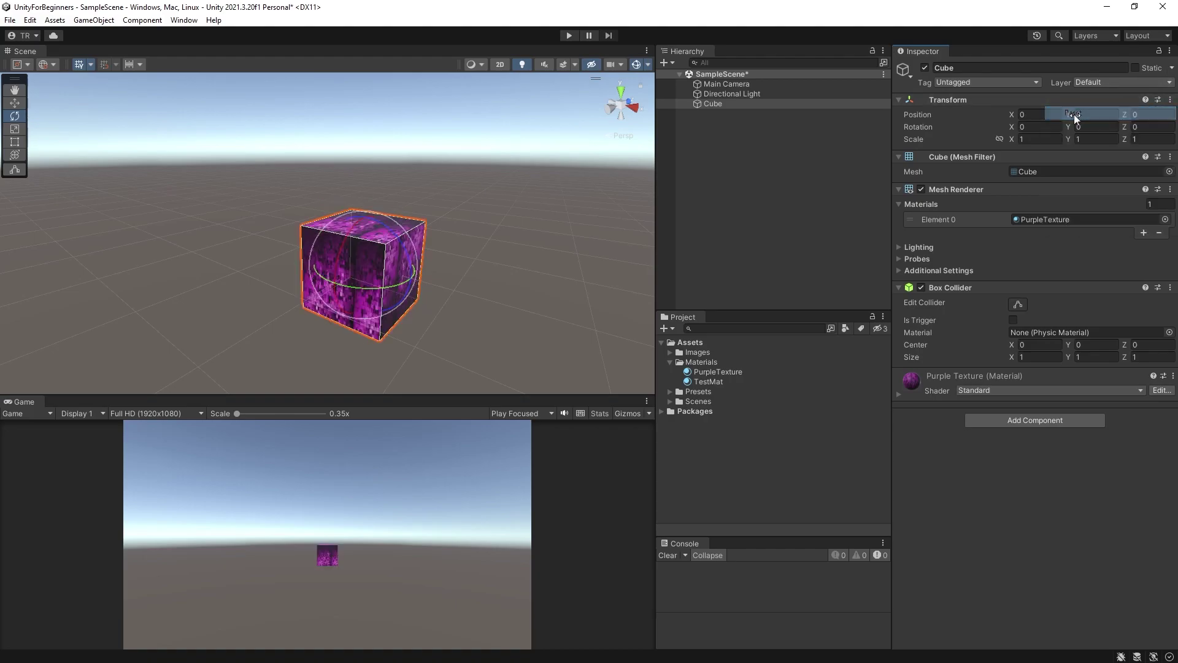
pyautogui.scroll(-3, 423, 148)
pyautogui.press('q')
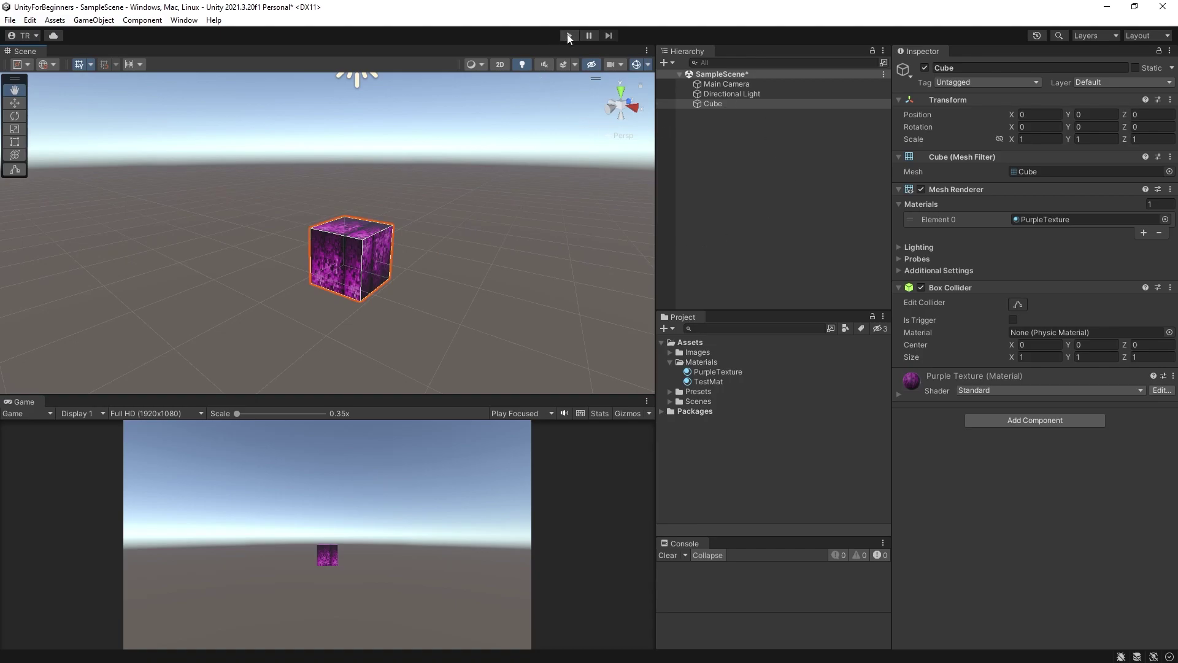
pyautogui.click(569, 35)
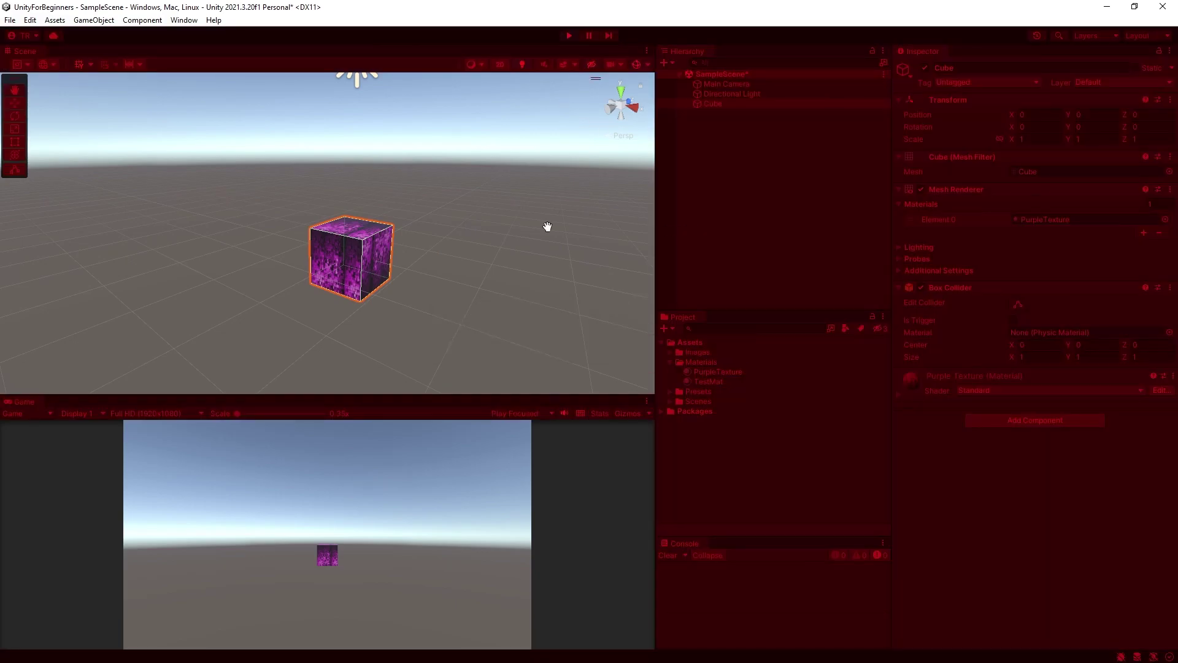
pyautogui.click(569, 36)
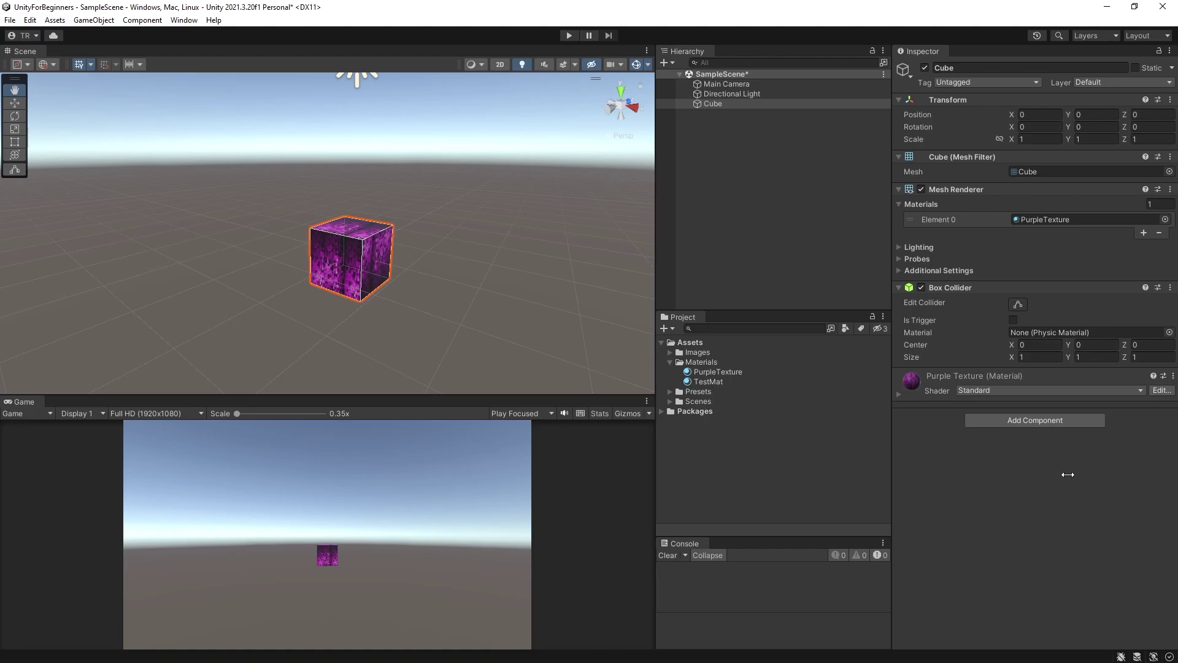
# Add a Rigidbody component to the cube and test its fall in Play mode
pyautogui.click(1021, 425)
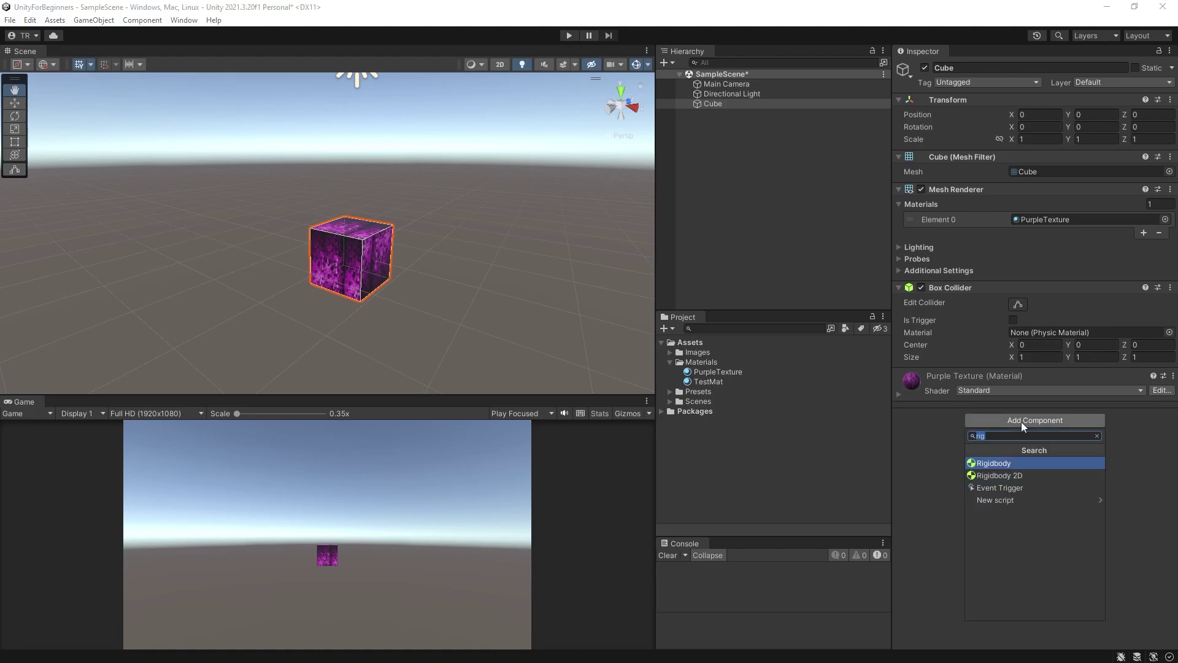
pyautogui.write('rig')
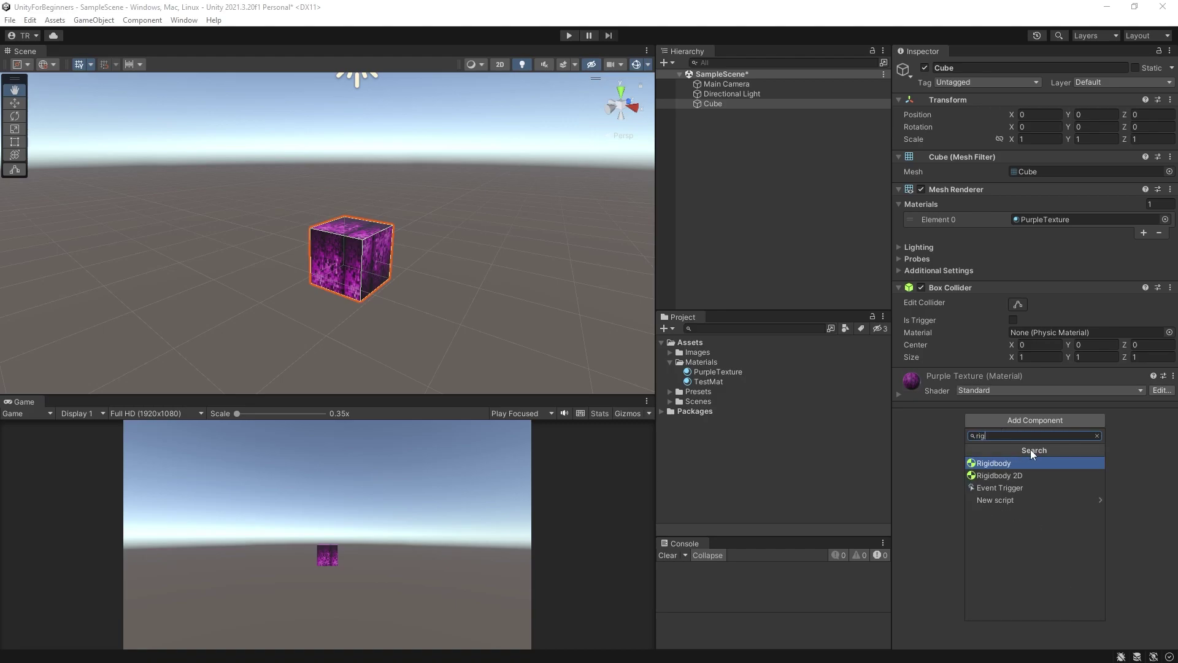
pyautogui.click(1000, 463)
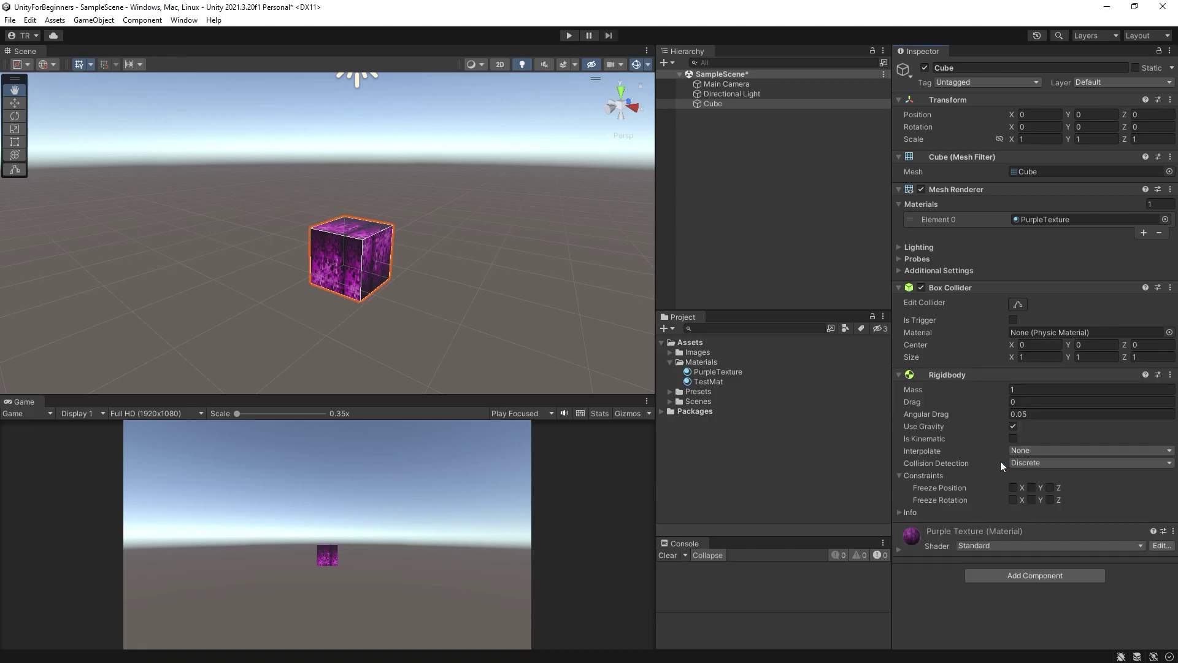
pyautogui.click(569, 35)
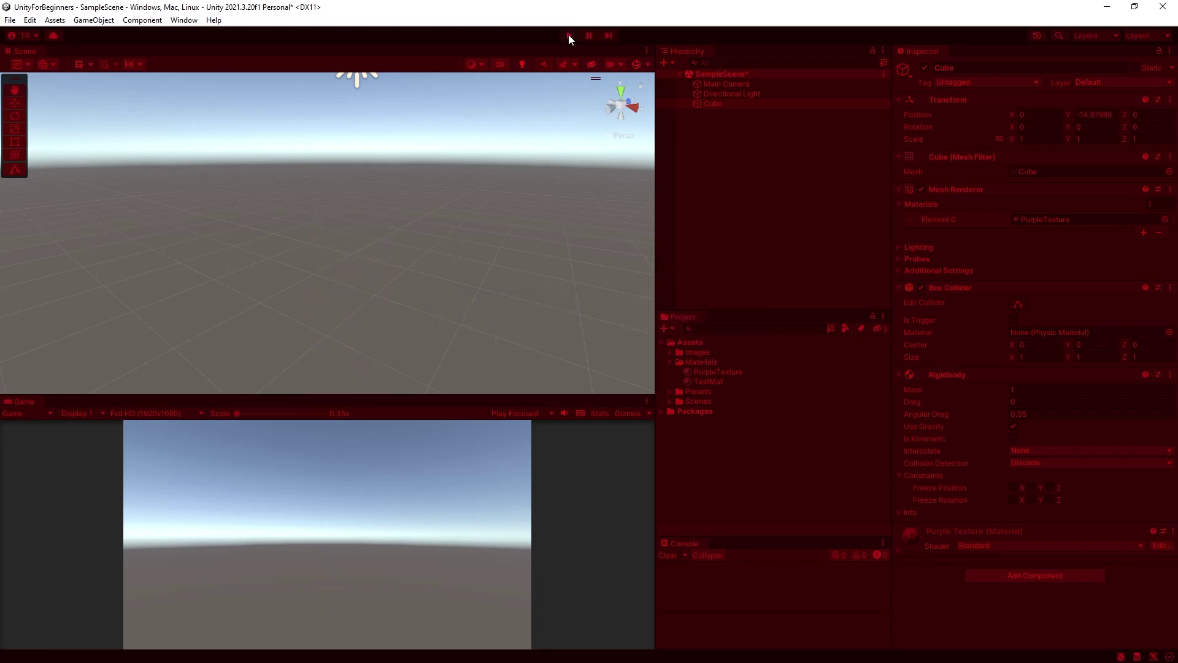
pyautogui.click(569, 36)
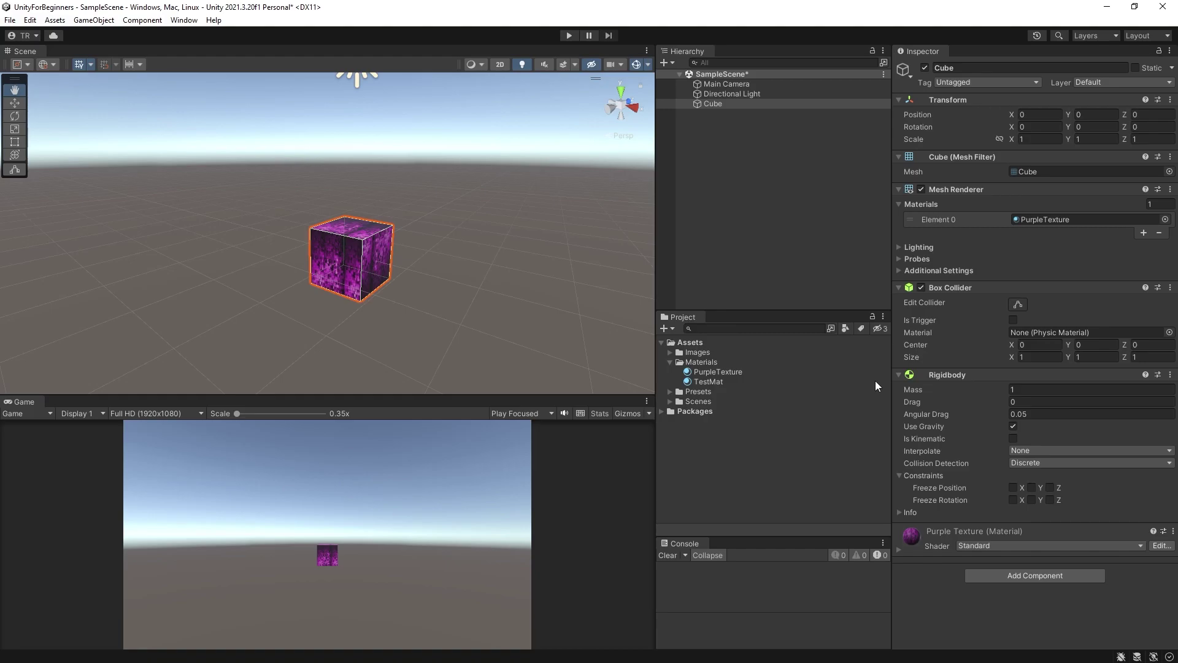
# Create a Physic Material named Bounce and assign it to the Cube's Box Collider
pyautogui.click(898, 375)
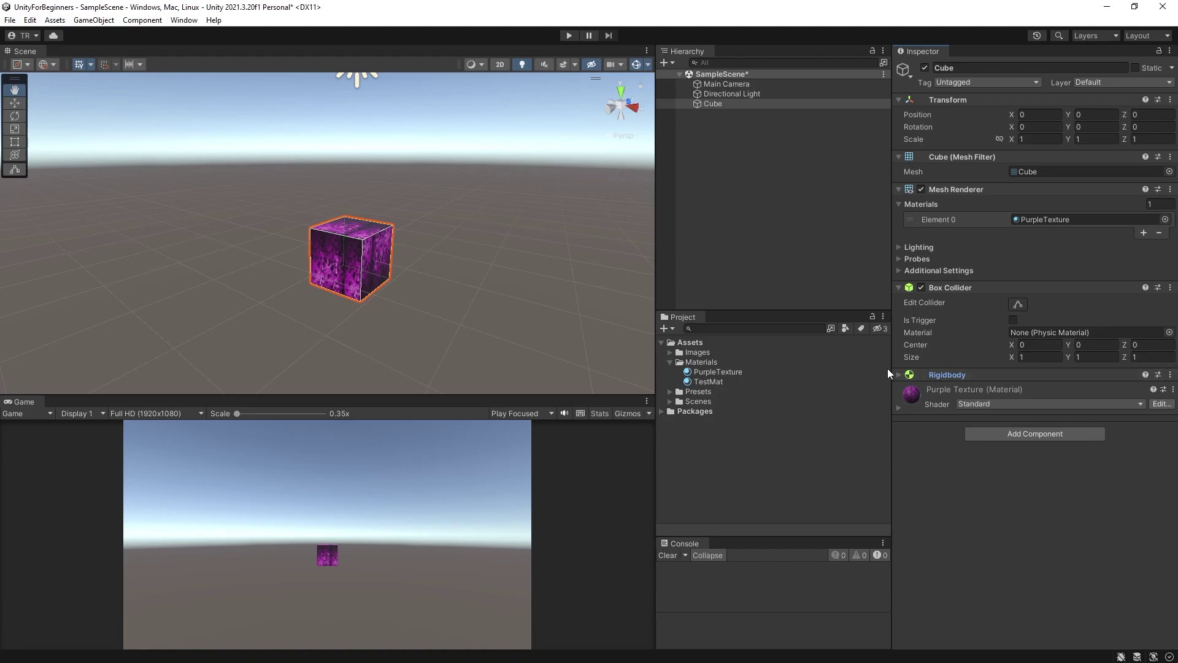
pyautogui.rightClick(710, 444)
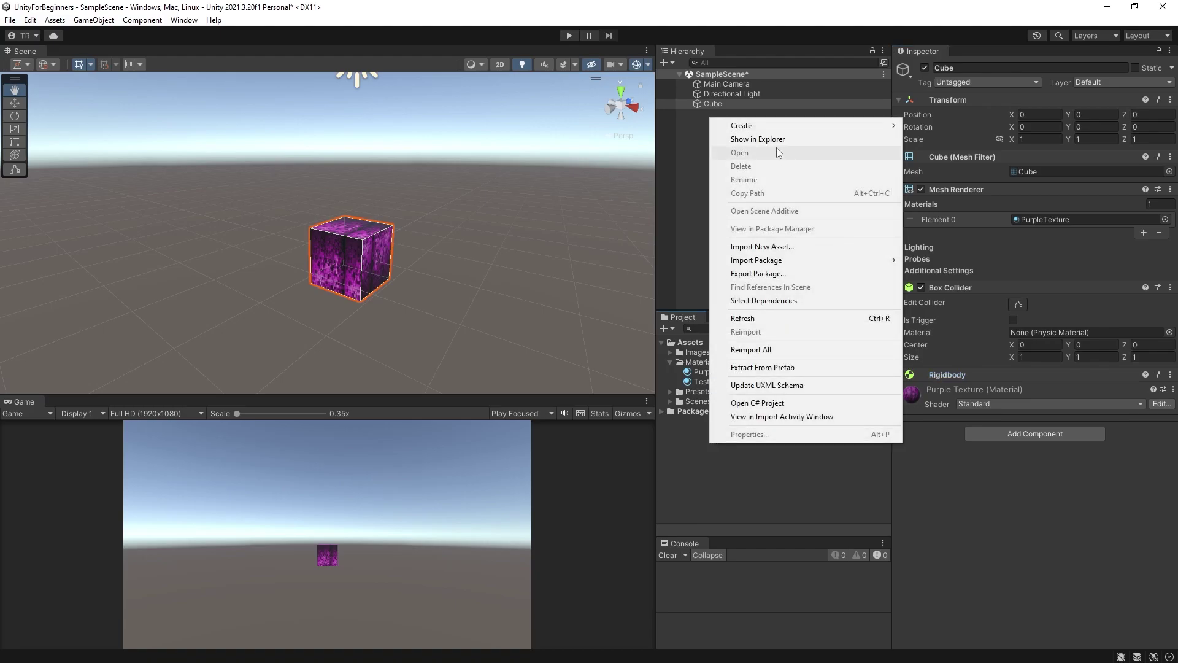
pyautogui.moveTo(742, 126)
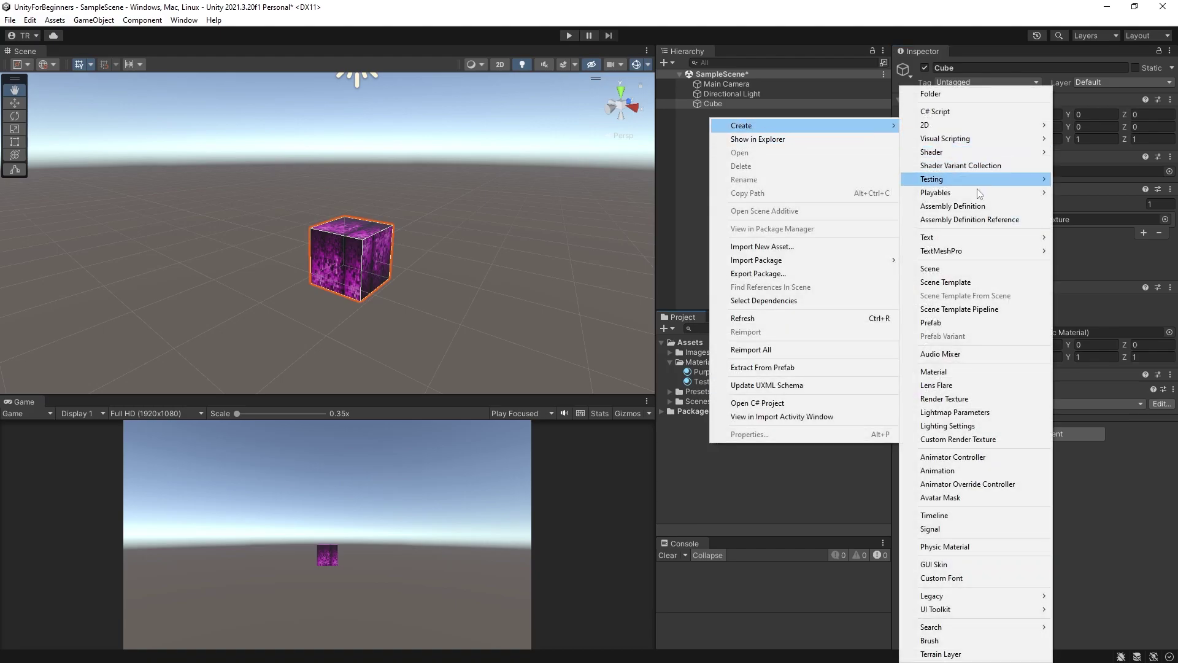
pyautogui.click(944, 547)
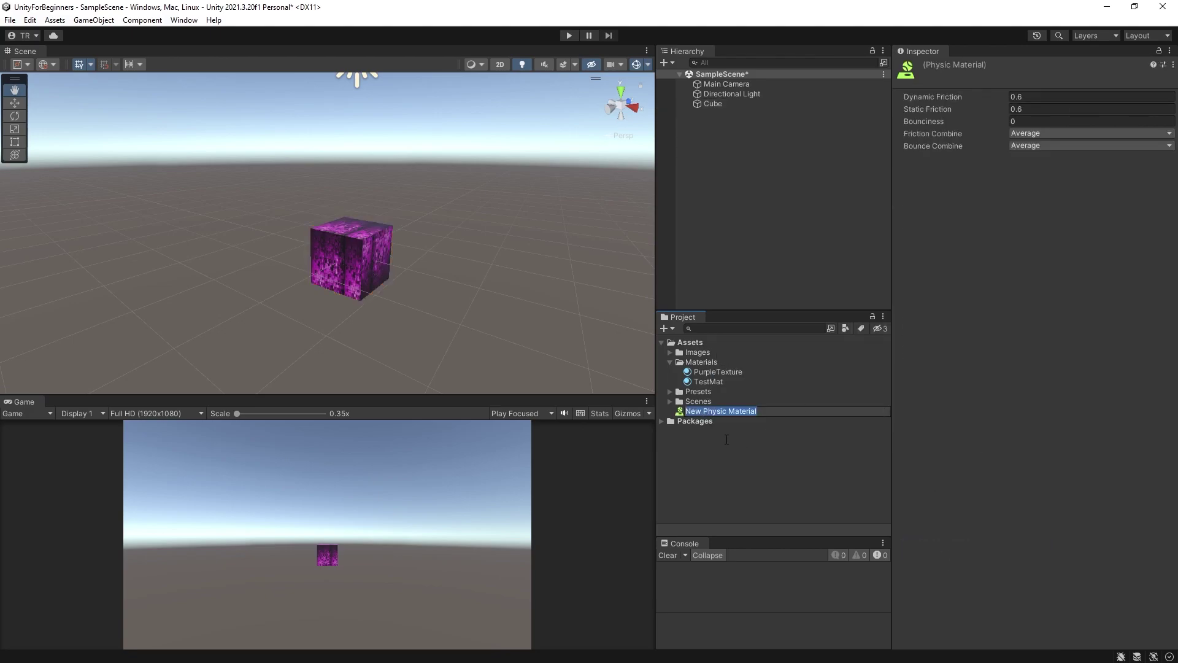
pyautogui.write('Bounce')
pyautogui.moveTo(700, 411); pyautogui.dragTo(710, 102)
pyautogui.click(719, 103)
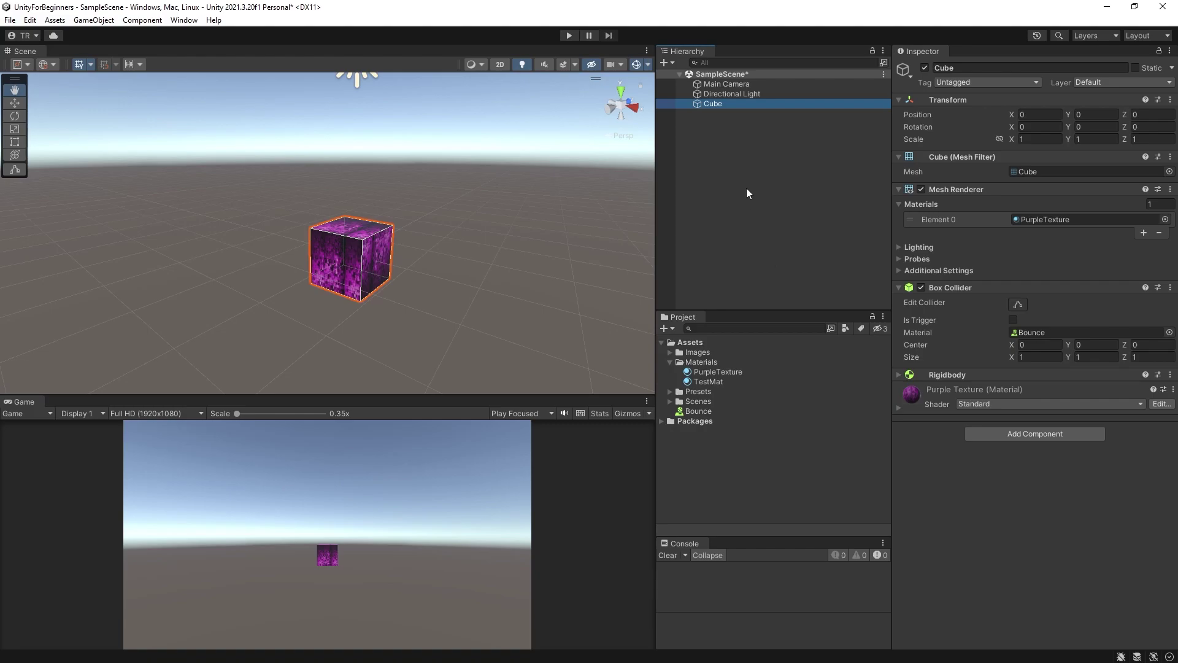
# Add a Plane to the scene and reset it to the origin
pyautogui.rightClick(727, 185)
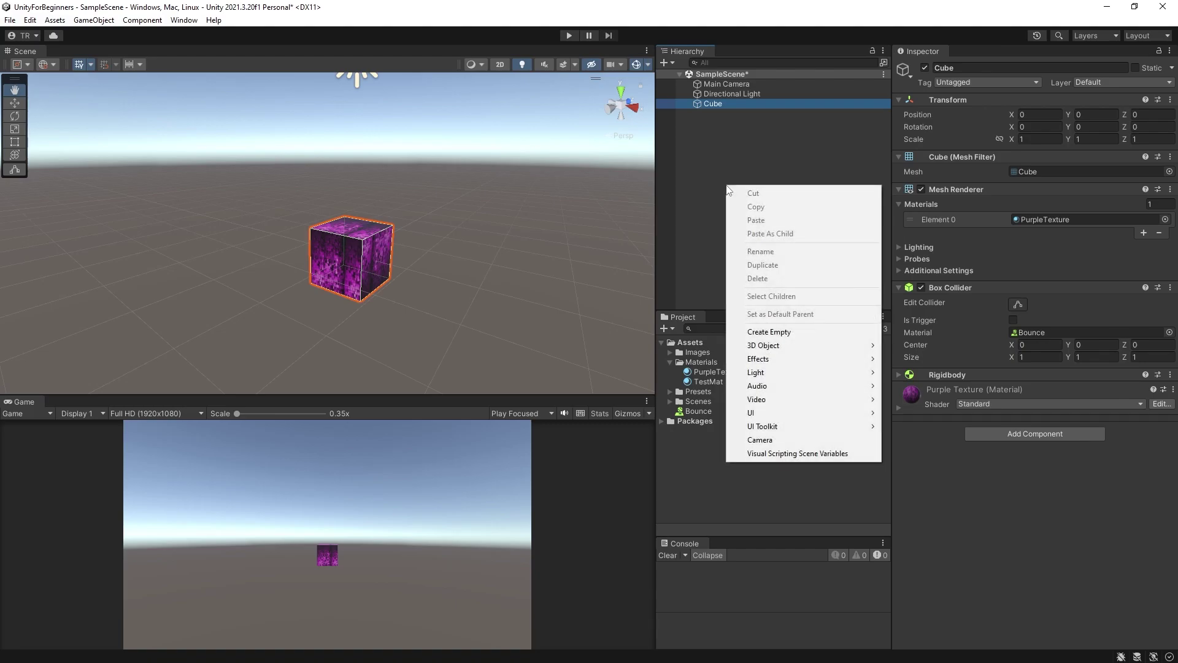
pyautogui.moveTo(761, 348)
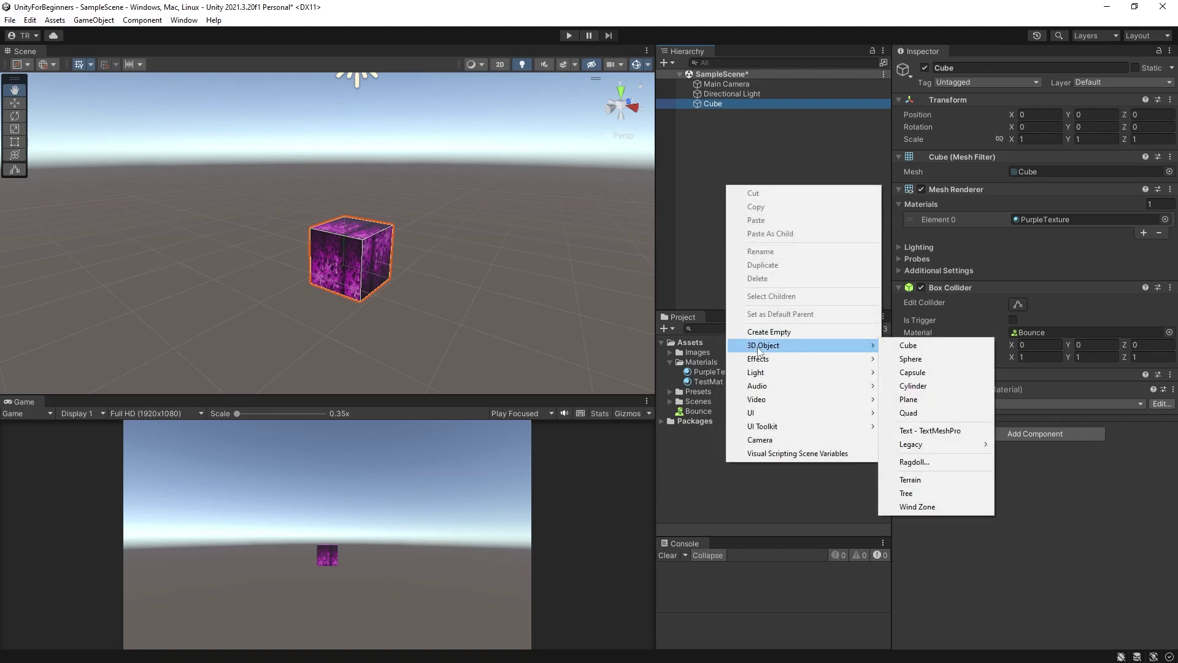
pyautogui.click(909, 400)
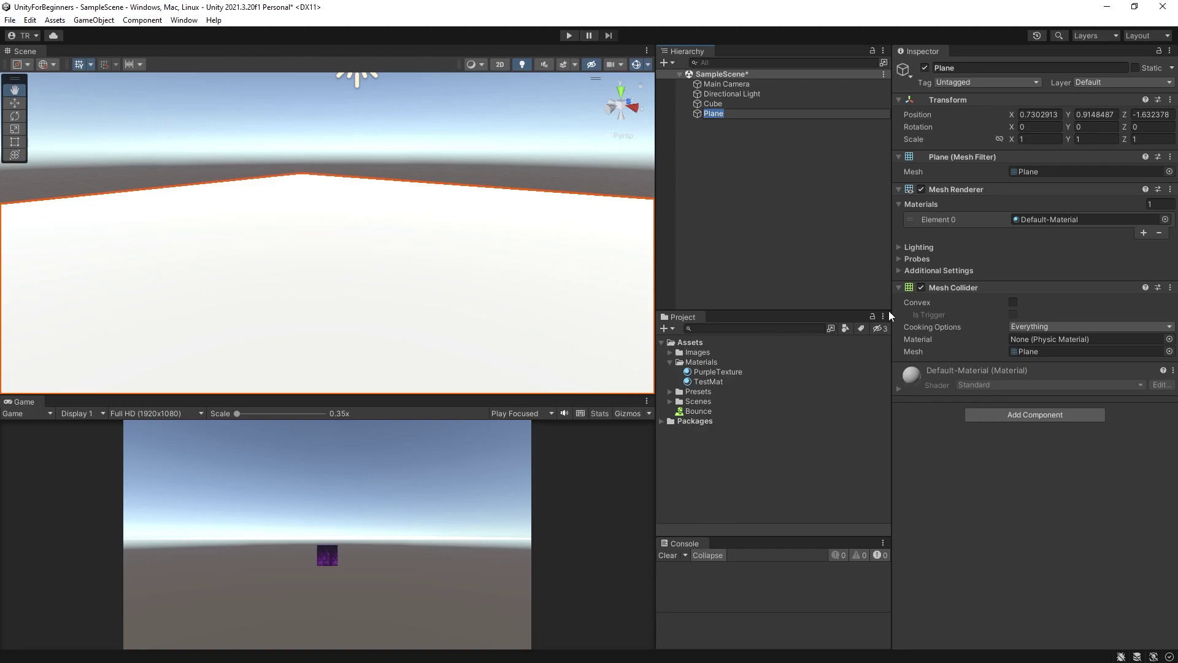
pyautogui.click(1171, 100)
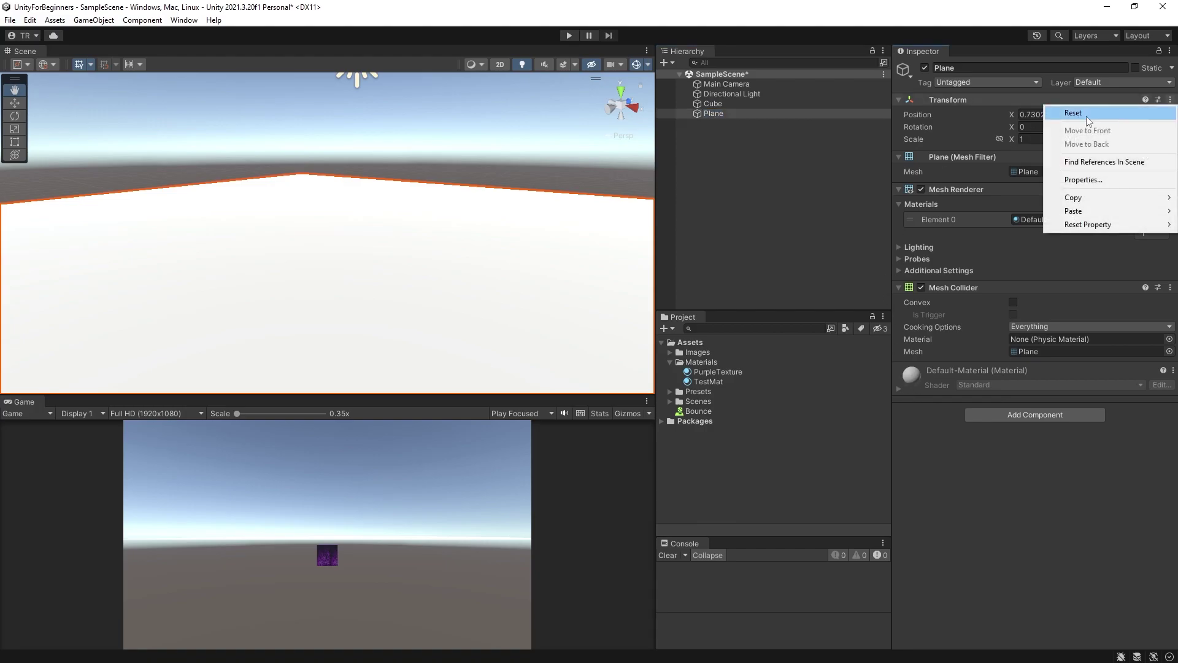
pyautogui.click(1085, 114)
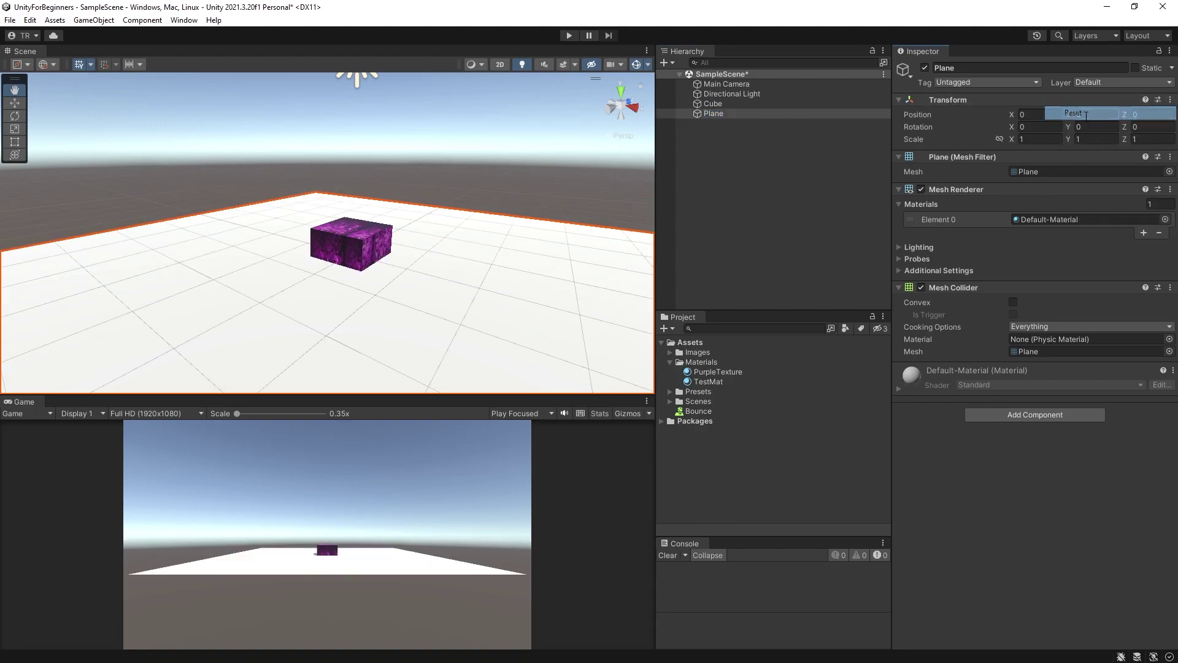
# Raise the Cube to about Y 3.24 above the plane and test the drop
pyautogui.click(709, 103)
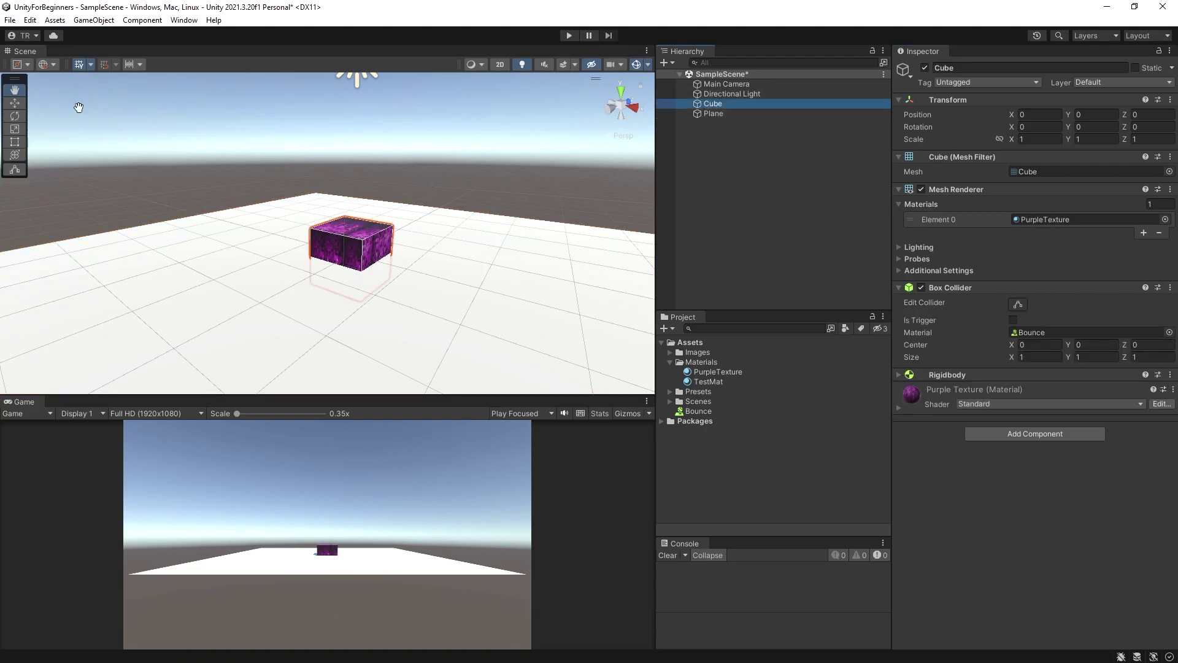
pyautogui.click(15, 102)
pyautogui.moveTo(355, 202); pyautogui.dragTo(377, 125)
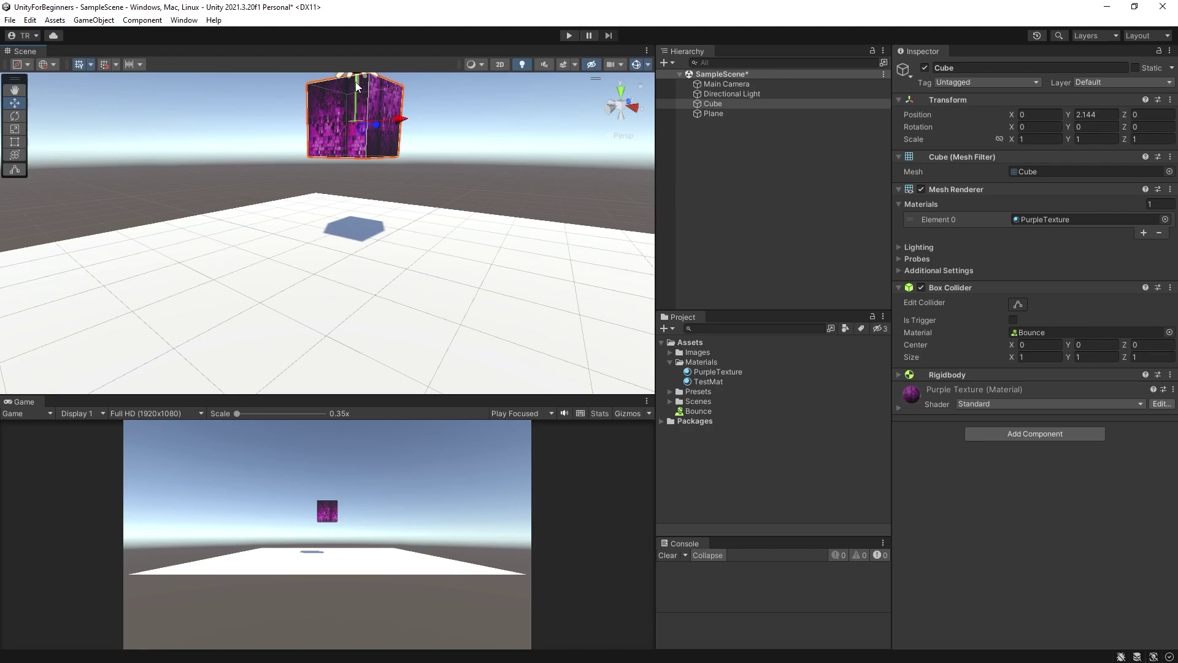
pyautogui.moveTo(362, 86); pyautogui.dragTo(363, 76)
pyautogui.click(569, 35)
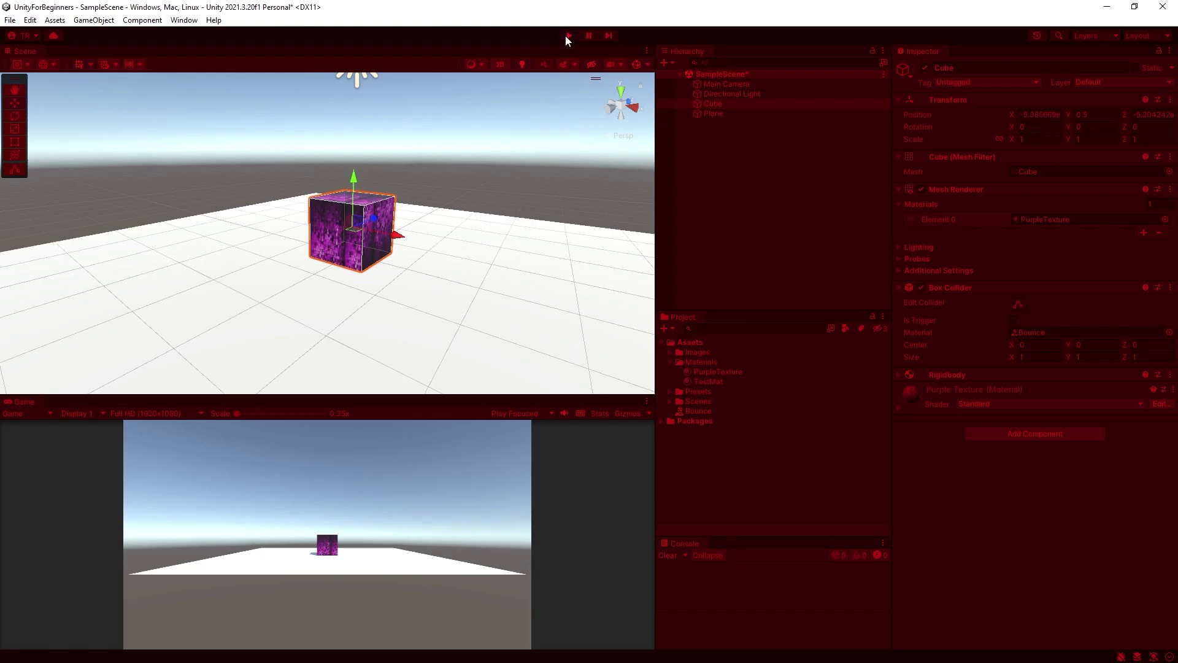
pyautogui.click(568, 36)
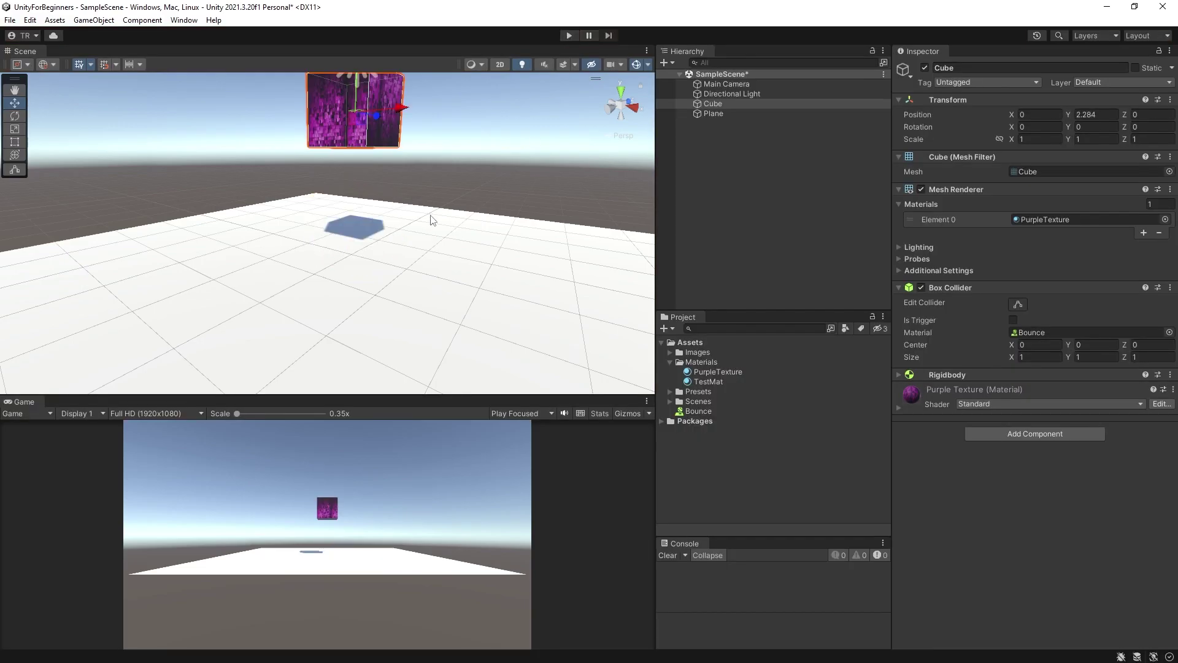
pyautogui.moveTo(348, 110); pyautogui.dragTo(376, 94)
# Set Bounce's Bounciness to 0.8 and Bounce Combine to Maximum, then test in Play mode
pyautogui.click(694, 412)
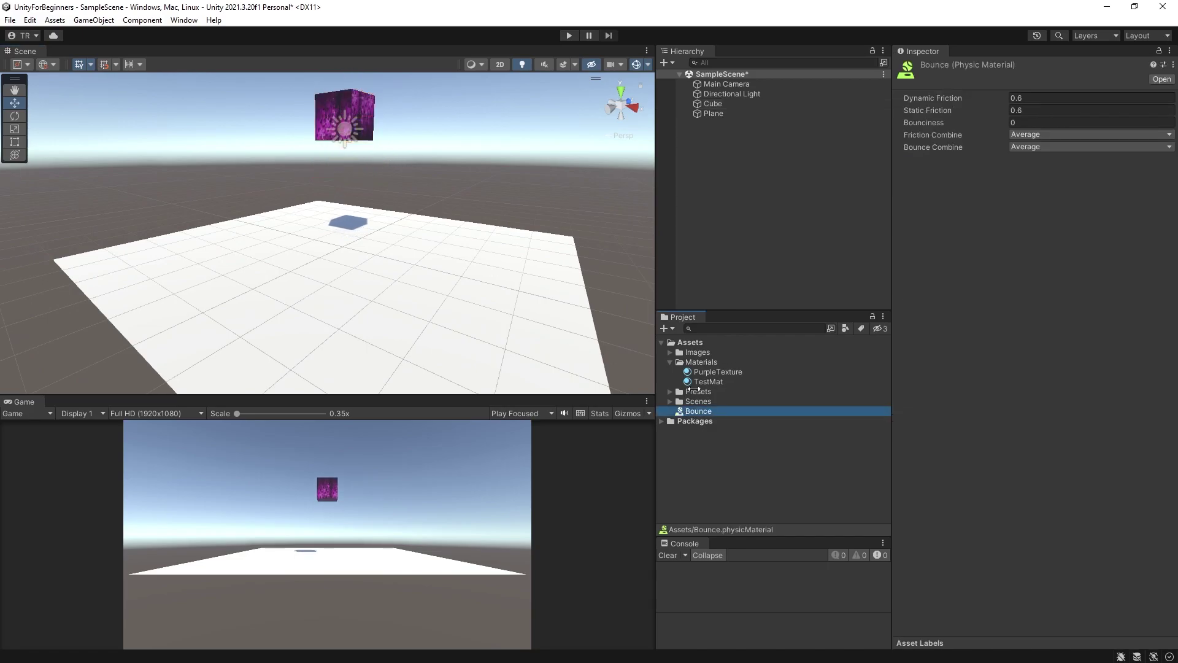
pyautogui.click(1016, 122)
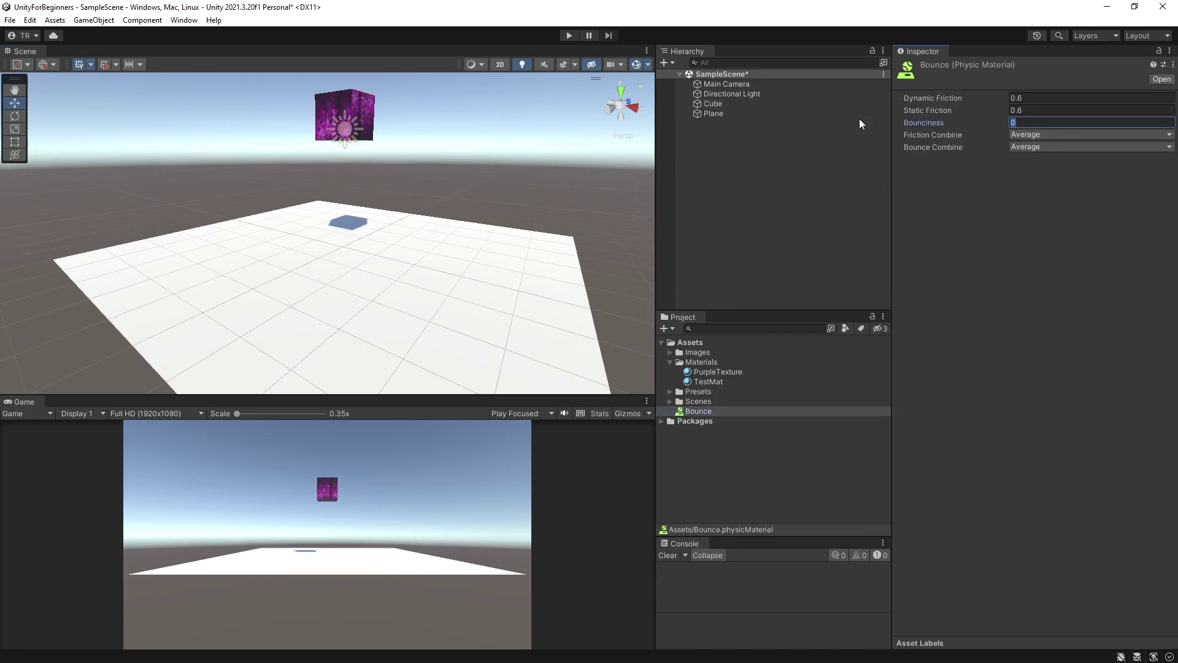
pyautogui.write('.8')
pyautogui.click(1044, 147)
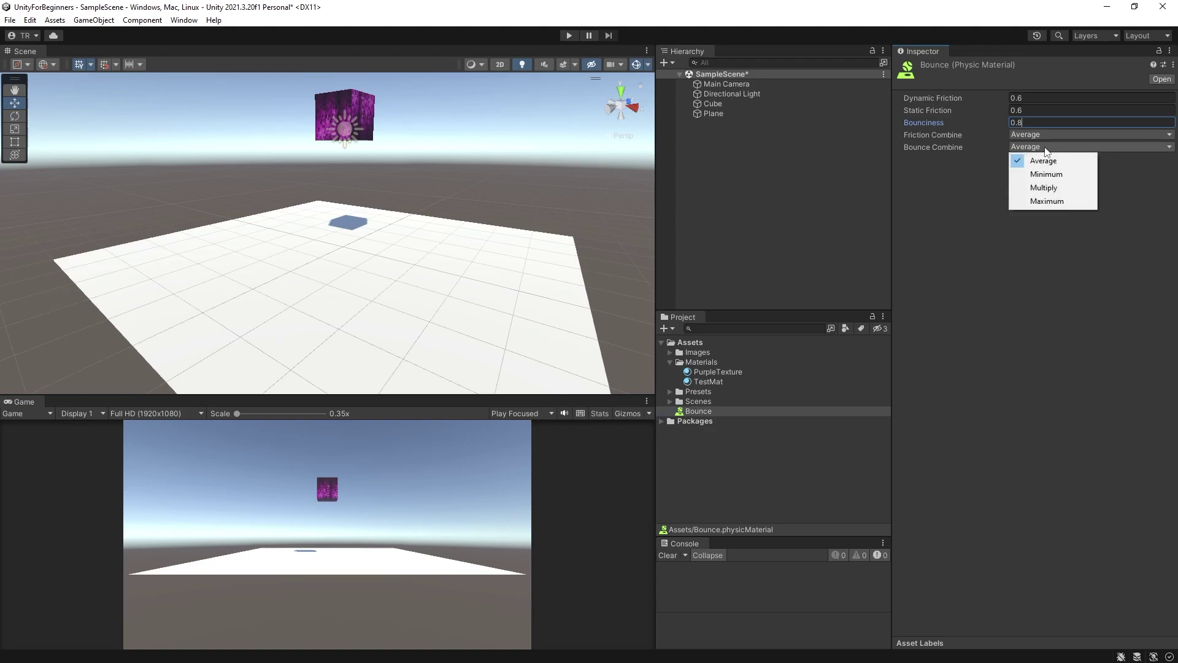
pyautogui.click(1035, 202)
pyautogui.click(826, 202)
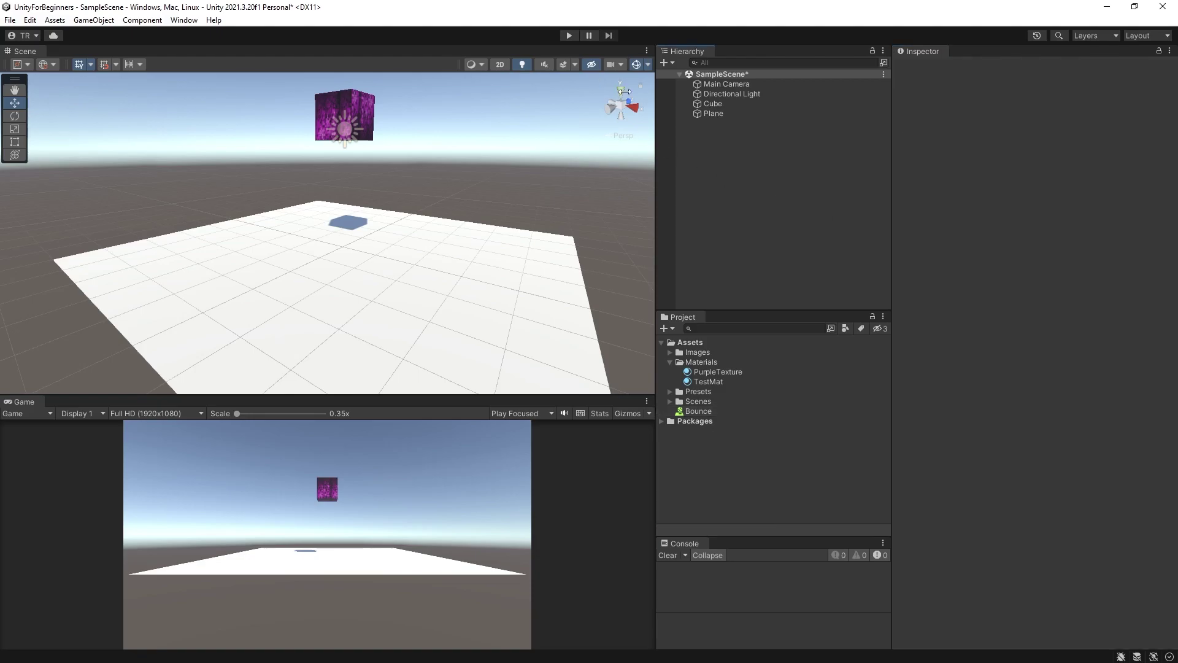
pyautogui.click(569, 35)
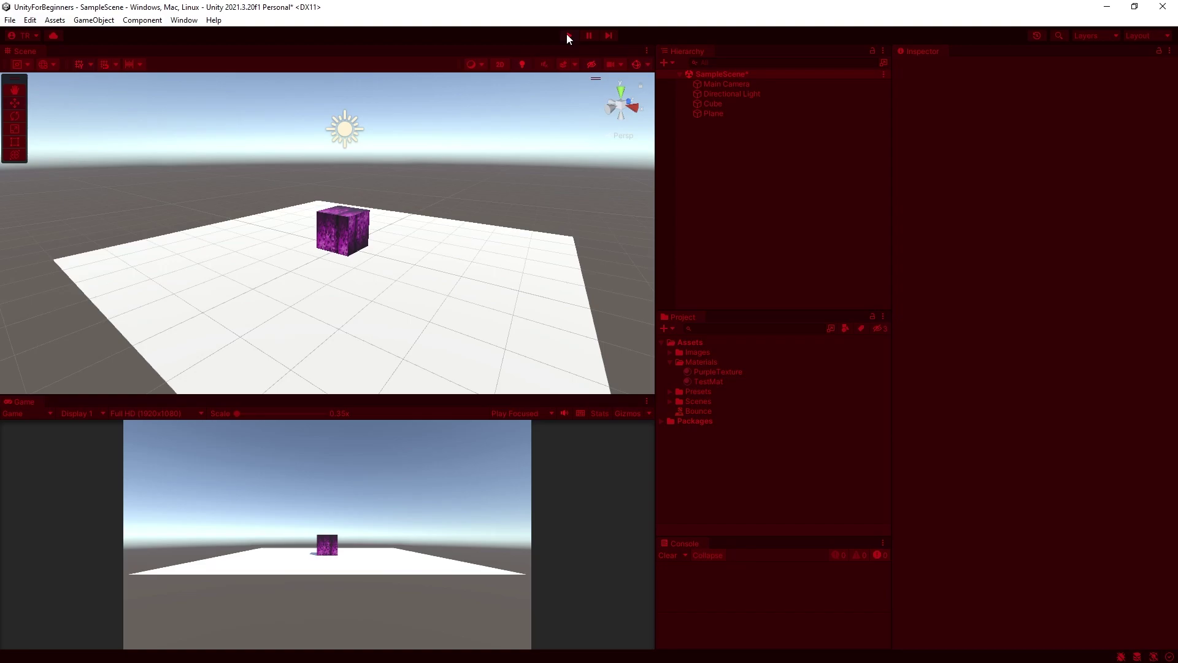
pyautogui.click(569, 35)
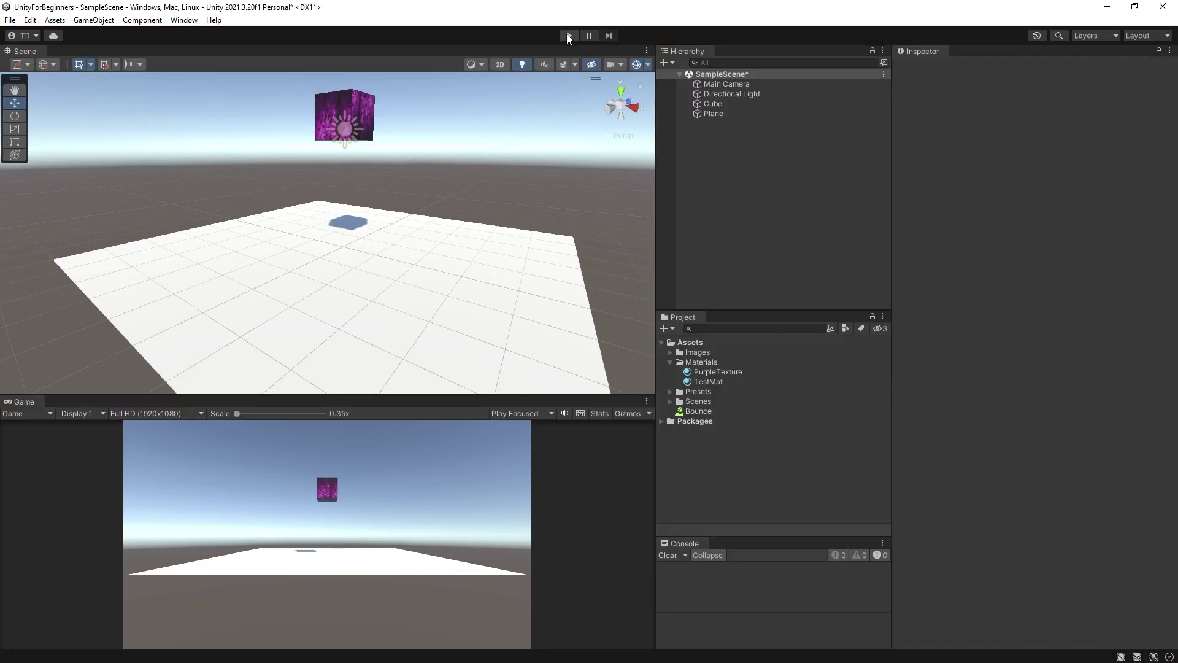
# Open the Physic Material manual page from the Bounce Inspector's help icon
pyautogui.click(698, 410)
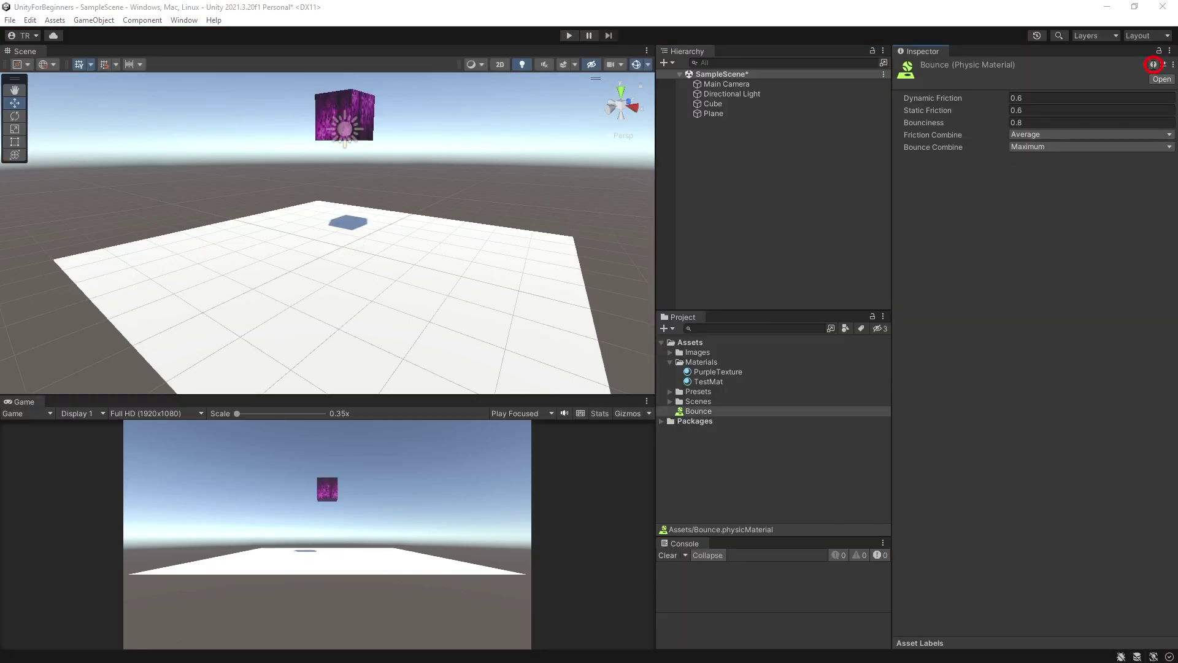
pyautogui.click(1154, 64)
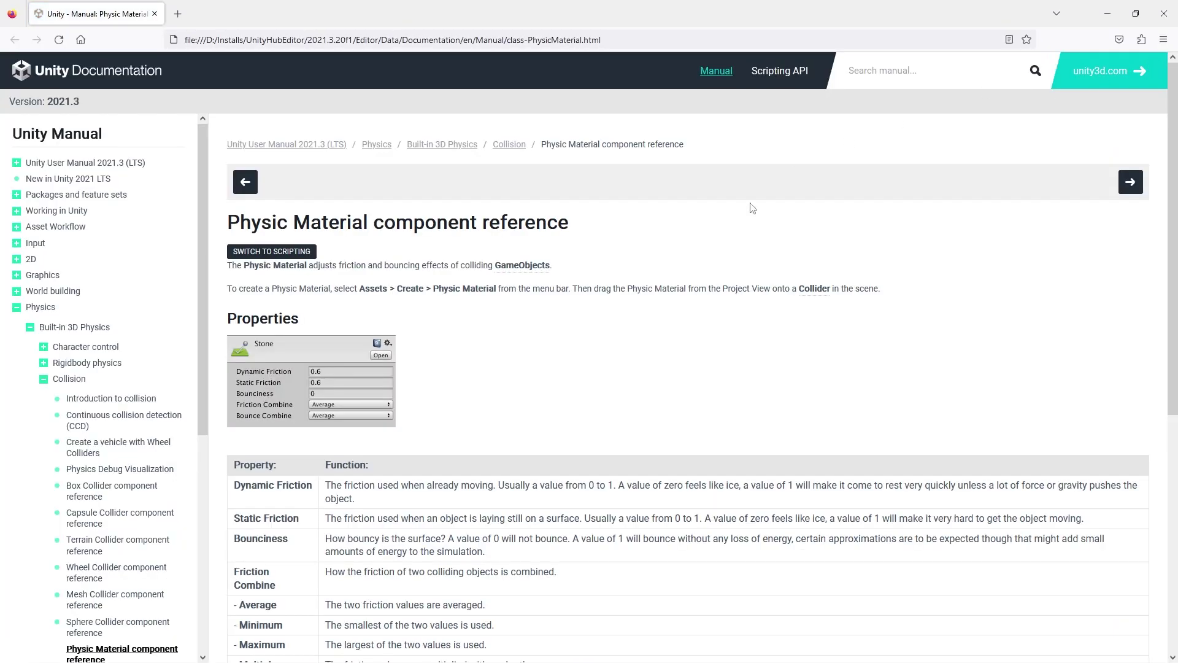
pyautogui.scroll(-3, 717, 239)
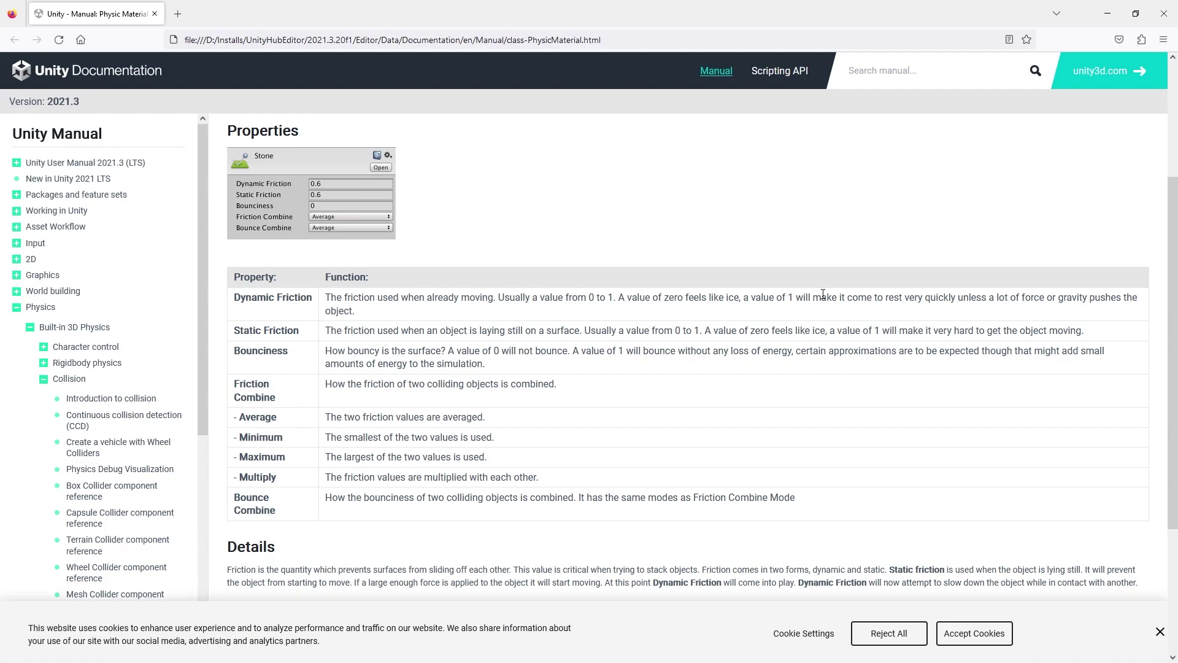
# Close the Firefox manual window to return to the Unity Editor
pyautogui.click(1164, 13)
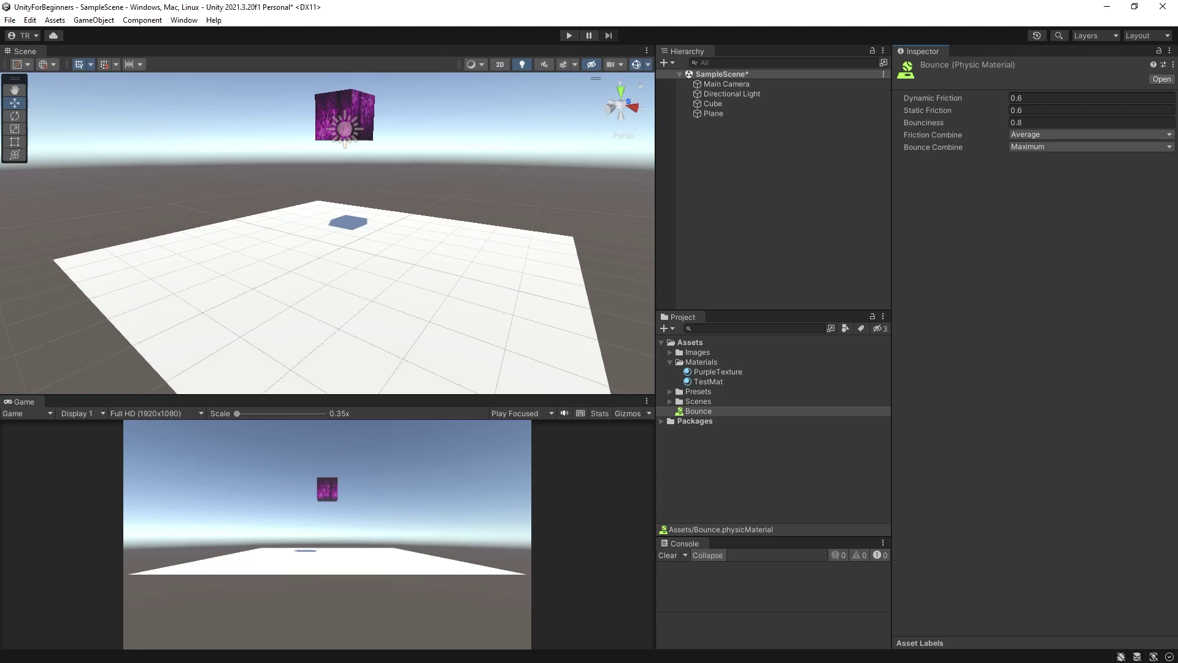
# Delete the floating textured Cube and add a new default cube
pyautogui.click(712, 104)
pyautogui.press('Delete')
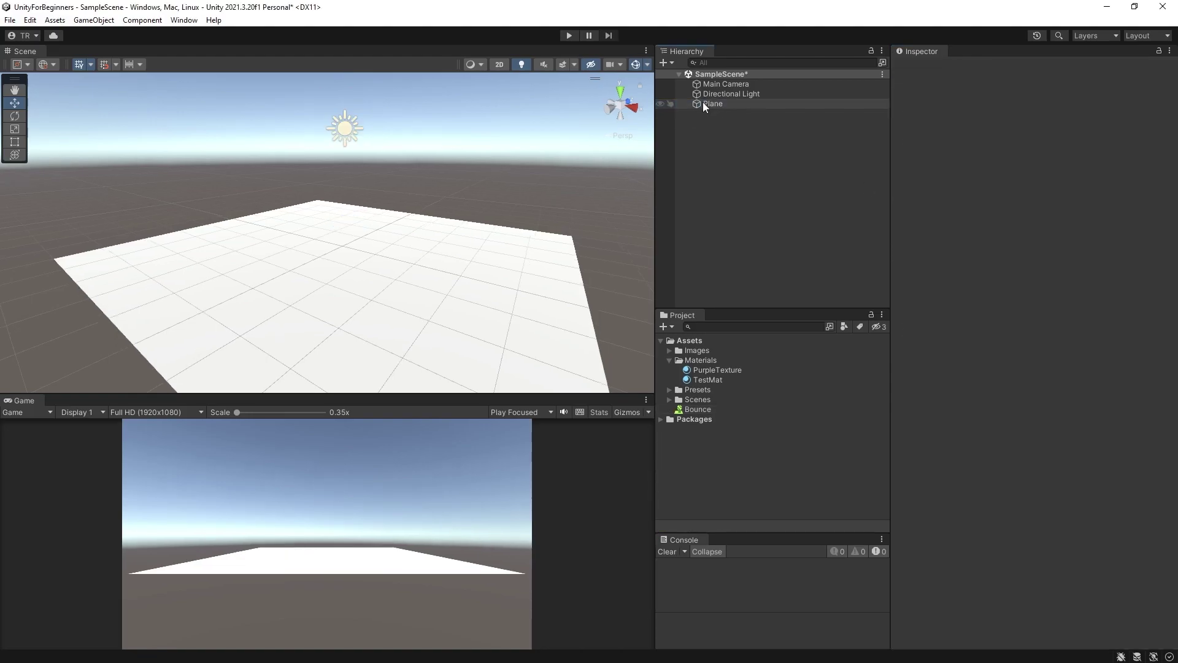
pyautogui.rightClick(718, 98)
pyautogui.click(922, 319)
# Flatten the new cube into a 7.5 × 0.5 × 7.5 slab at Y 0.2 and rename it
pyautogui.click(1019, 139)
pyautogui.write('7.5')
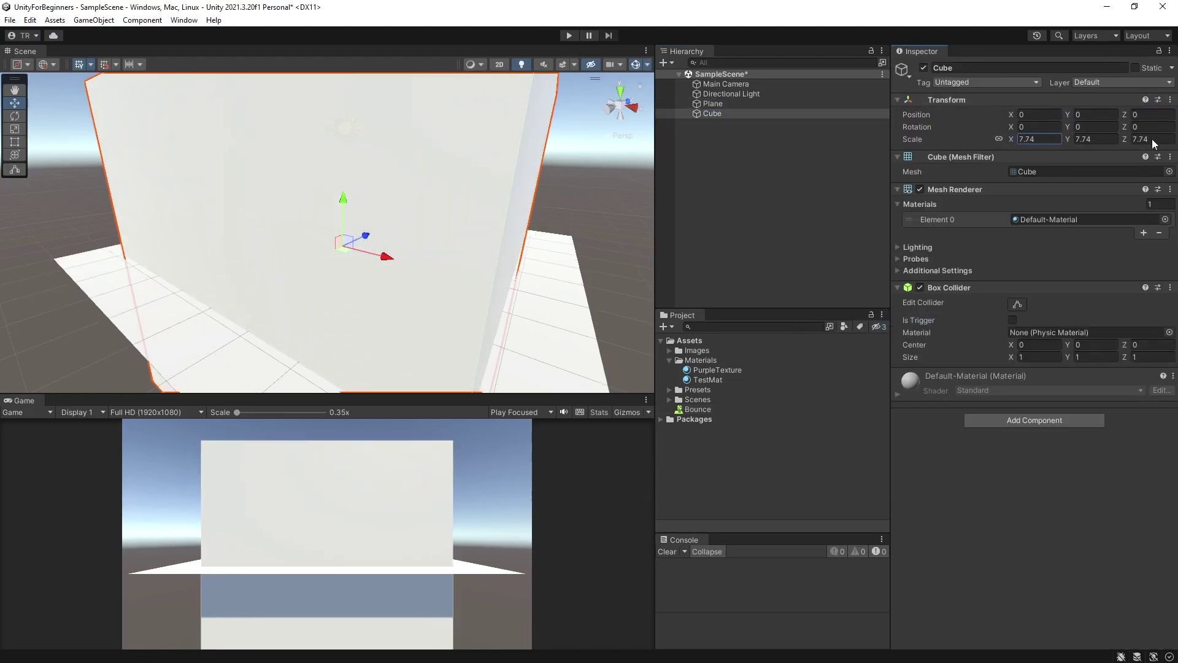
pyautogui.write('0.5')
pyautogui.press('Return')
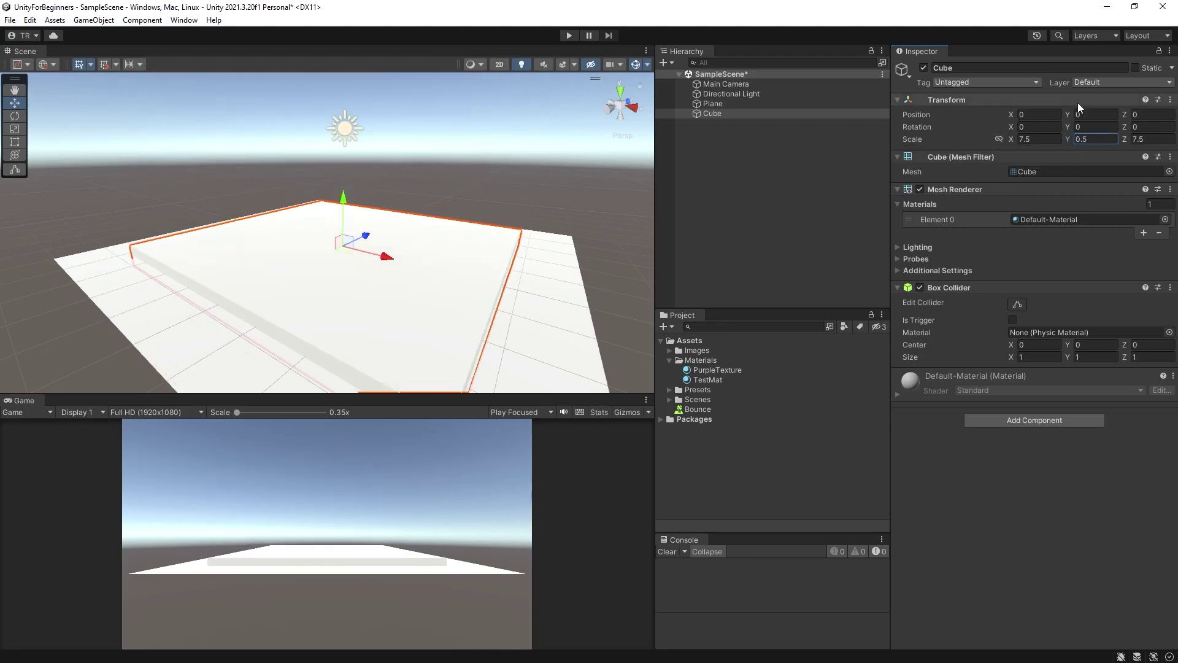
pyautogui.click(1095, 114)
pyautogui.write('0.2')
pyautogui.press('Return')
pyautogui.click(731, 114)
pyautogui.press('F2')
pyautogui.write('Base')
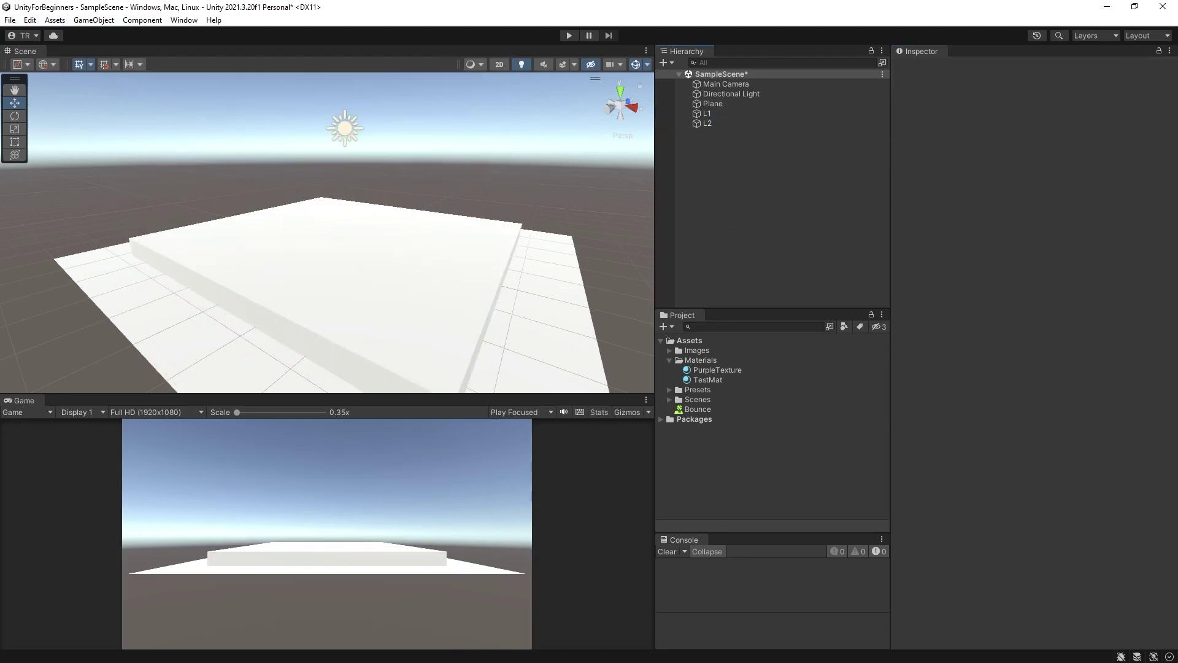
# Shrink the duplicated L2 slab's footprint and set its height to 1.1
pyautogui.click(708, 124)
pyautogui.moveTo(999, 135); pyautogui.dragTo(1003, 139)
pyautogui.click(1074, 138)
pyautogui.write('1.18')
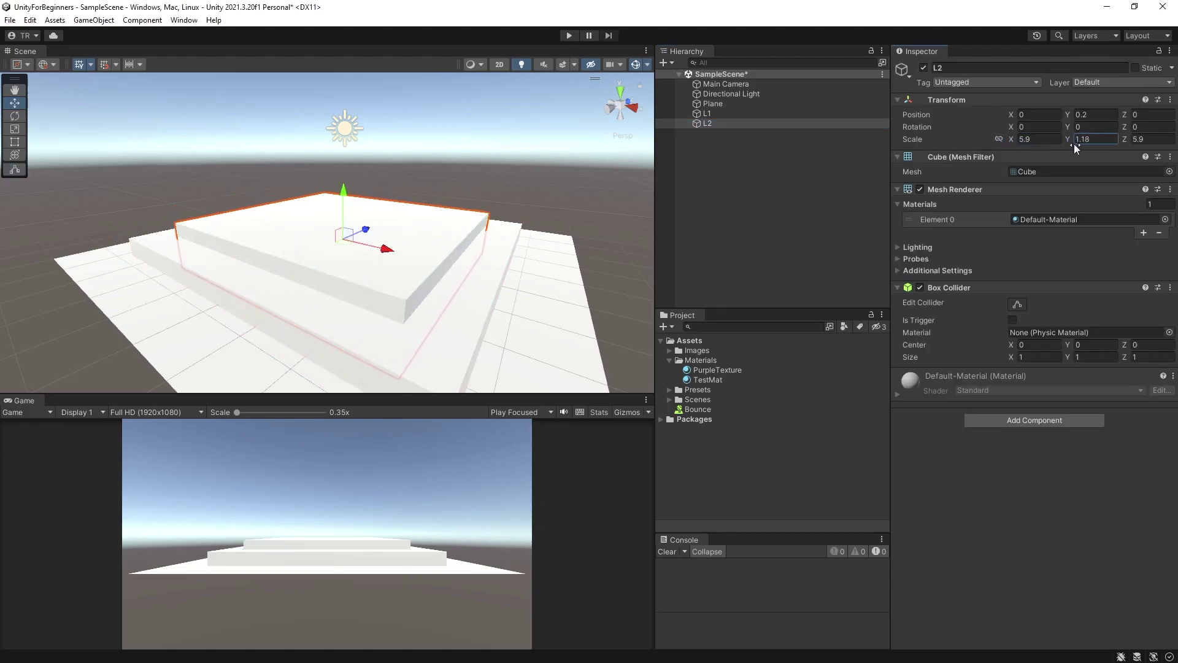
pyautogui.click(712, 136)
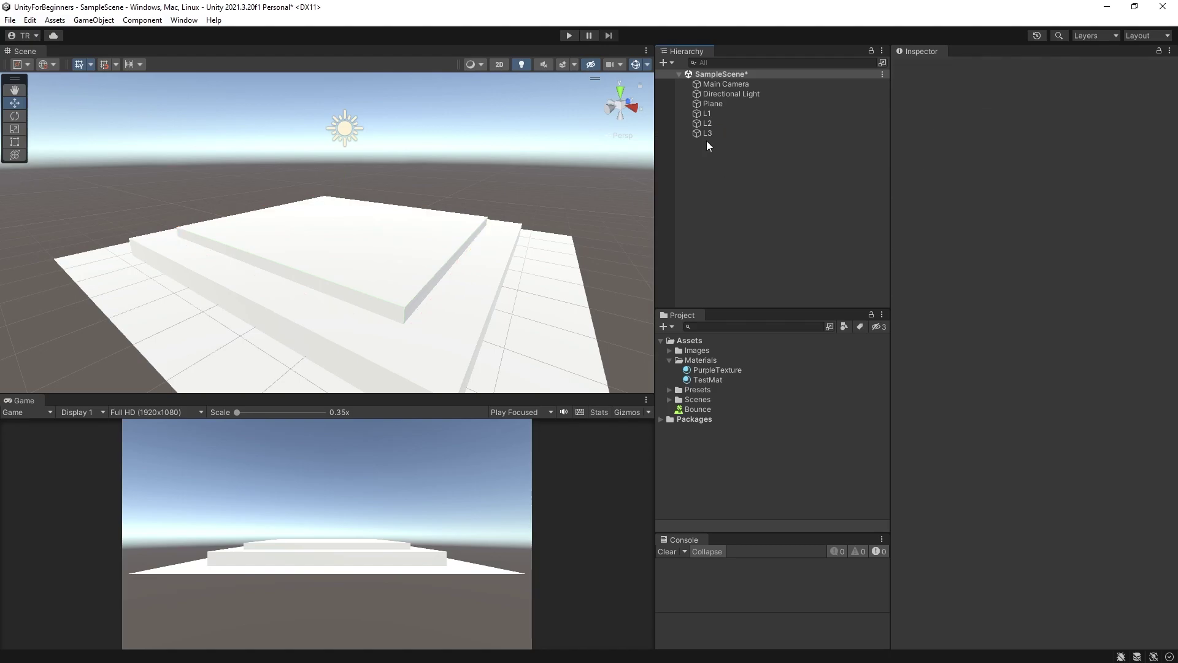
# Shrink L3 and raise it to 0.78, then duplicate it into a smaller L4 on top
pyautogui.click(705, 133)
pyautogui.moveTo(1001, 135); pyautogui.dragTo(982, 146)
pyautogui.click(1096, 114)
pyautogui.write('0.78')
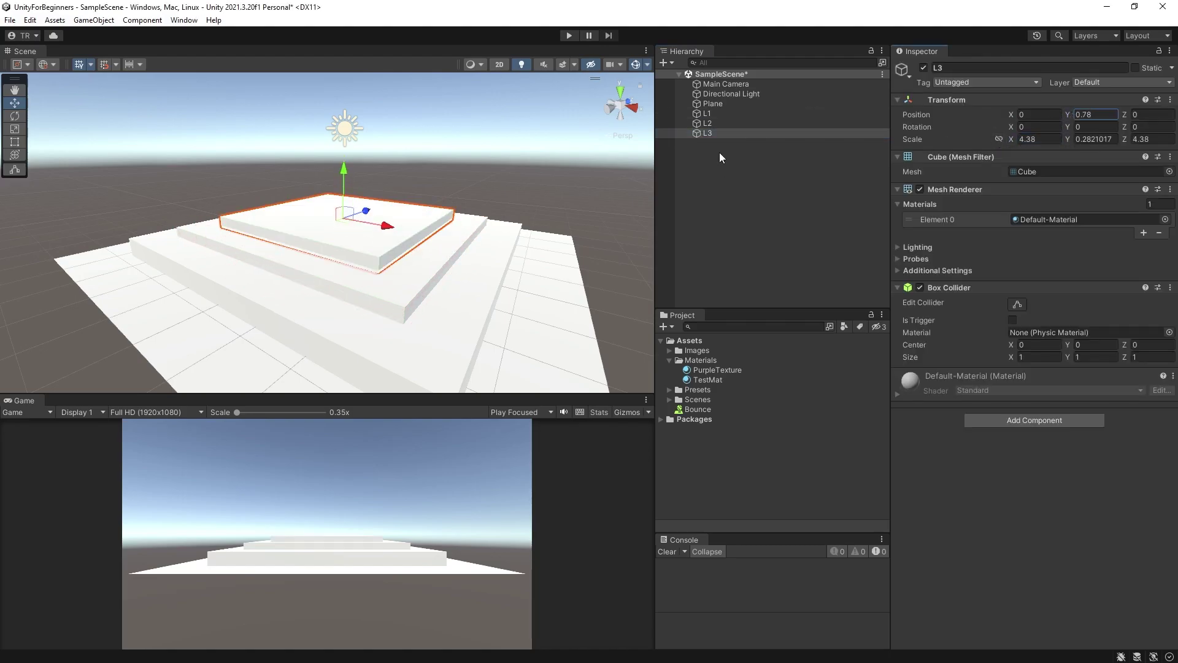
pyautogui.hotkey('ctrl', 'd')
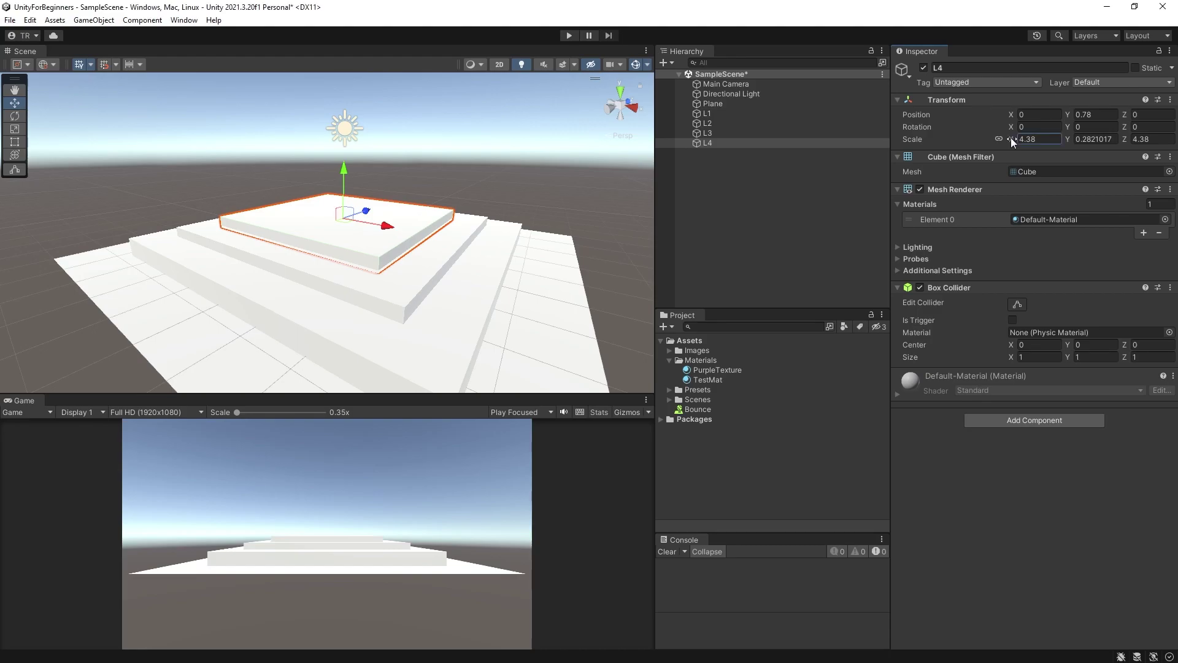
pyautogui.moveTo(1010, 137); pyautogui.dragTo(967, 141)
pyautogui.moveTo(1066, 113); pyautogui.dragTo(1029, 133)
pyautogui.click(1134, 6)
# Apply the Brick texture to all four steps and the Plane
pyautogui.moveTo(1059, 208); pyautogui.dragTo(485, 351)
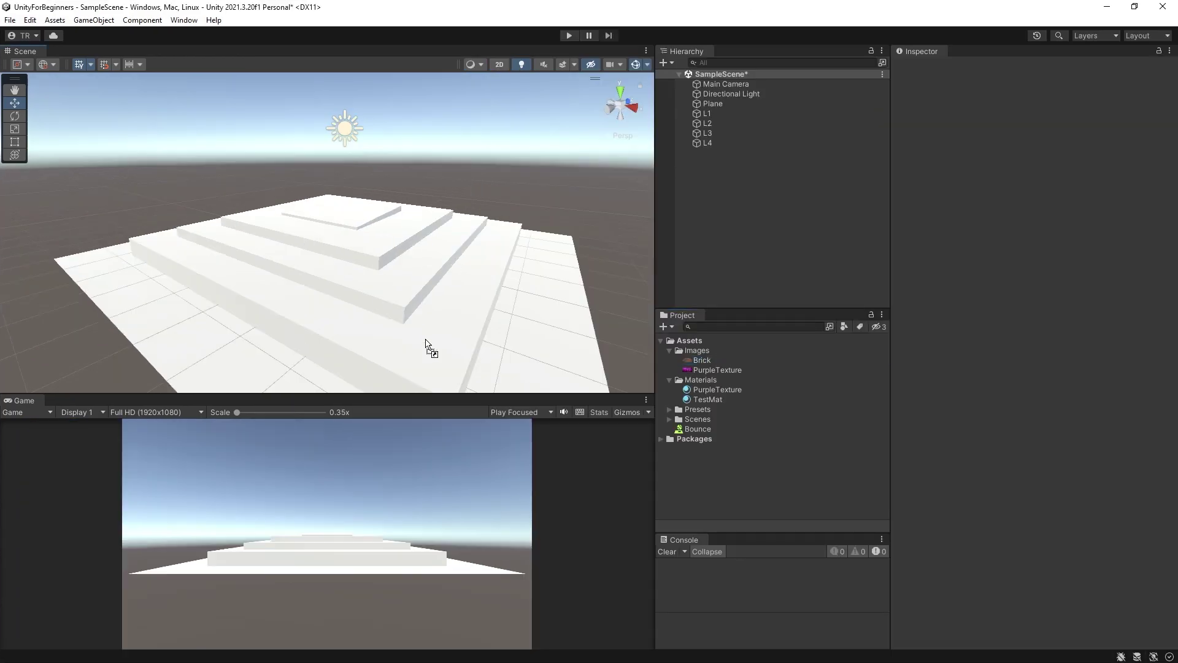
pyautogui.moveTo(428, 345); pyautogui.dragTo(427, 345)
pyautogui.moveTo(701, 389); pyautogui.dragTo(368, 224)
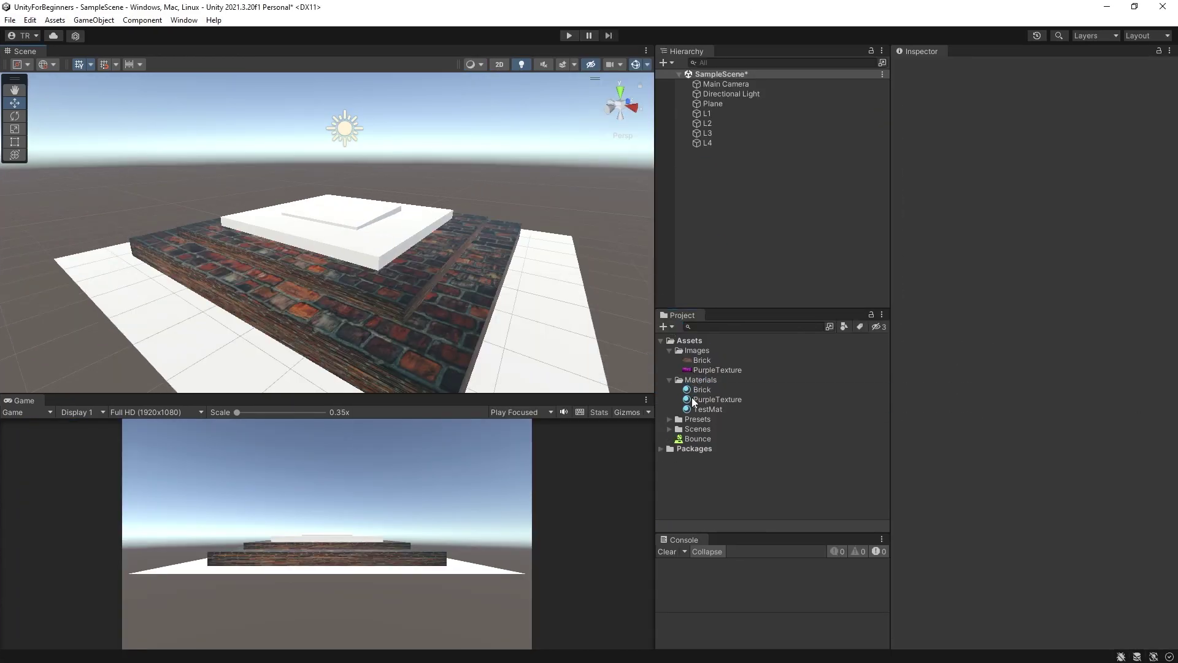
pyautogui.moveTo(701, 389); pyautogui.dragTo(625, 231)
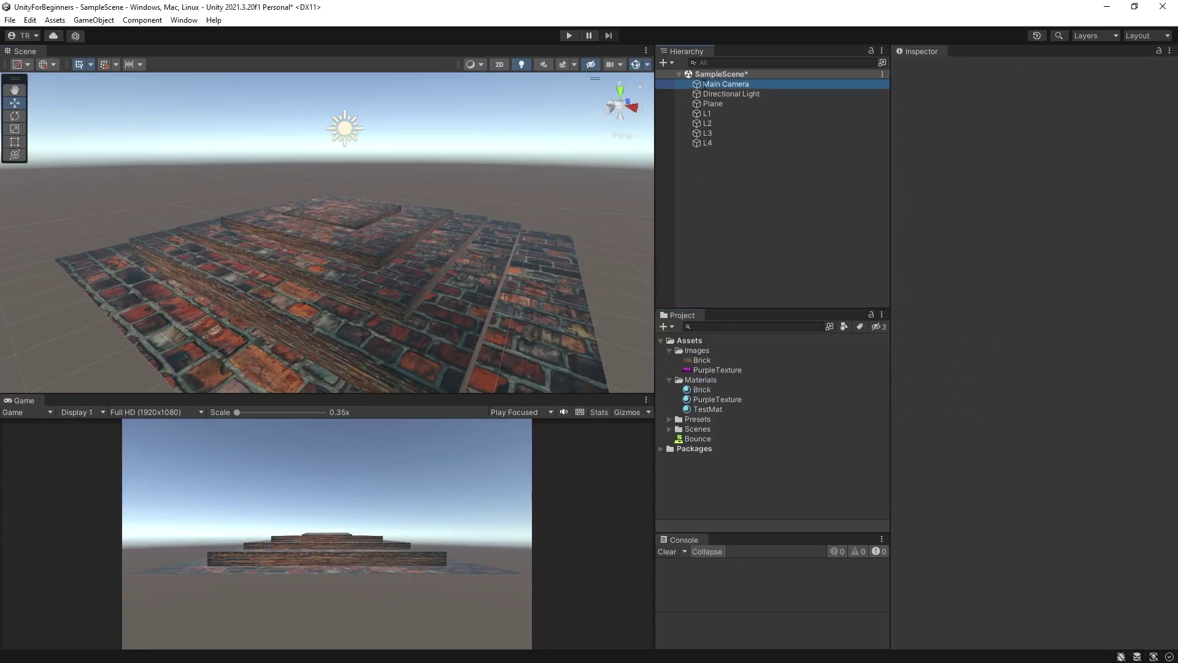
# Raise, pull back and angle the Main Camera down toward the pyramid
pyautogui.click(706, 84)
pyautogui.scroll(-5, 242, 176)
pyautogui.moveTo(136, 264); pyautogui.dragTo(281, 233)
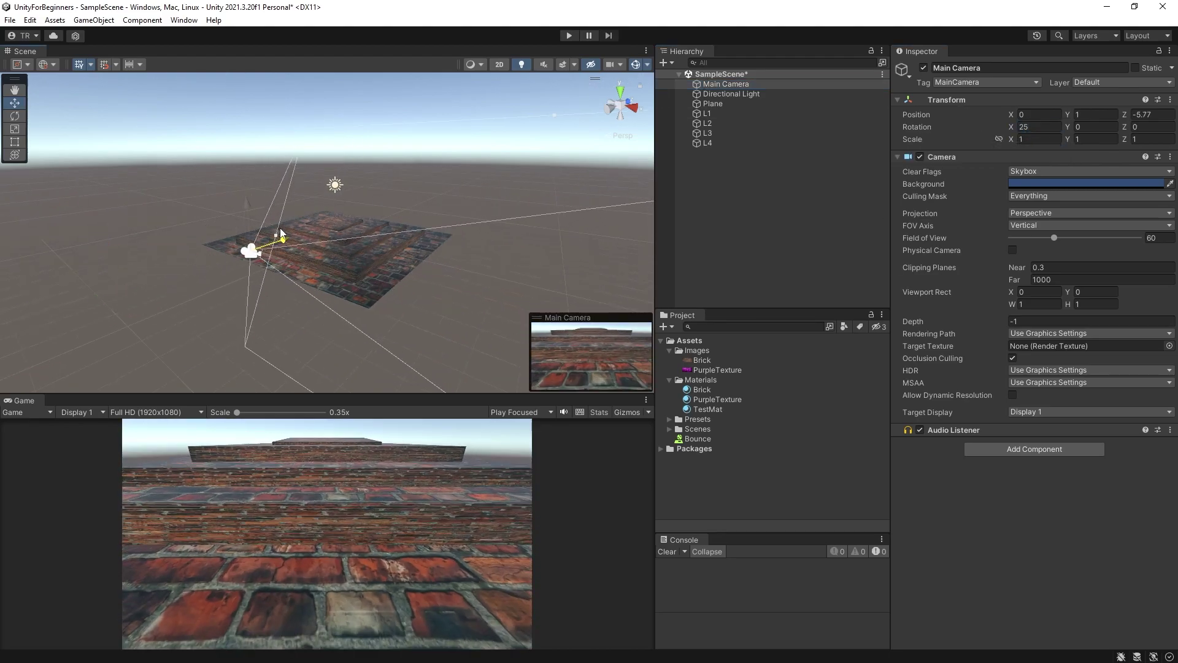
pyautogui.moveTo(281, 396); pyautogui.dragTo(281, 303)
pyautogui.moveTo(317, 225); pyautogui.dragTo(266, 140)
# Add a sphere named Ball and lift it high above the pyramid
pyautogui.rightClick(727, 179)
pyautogui.moveTo(773, 341)
pyautogui.click(900, 361)
pyautogui.write('Ball')
pyautogui.click(715, 188)
pyautogui.click(709, 153)
pyautogui.moveTo(335, 131); pyautogui.dragTo(336, 98)
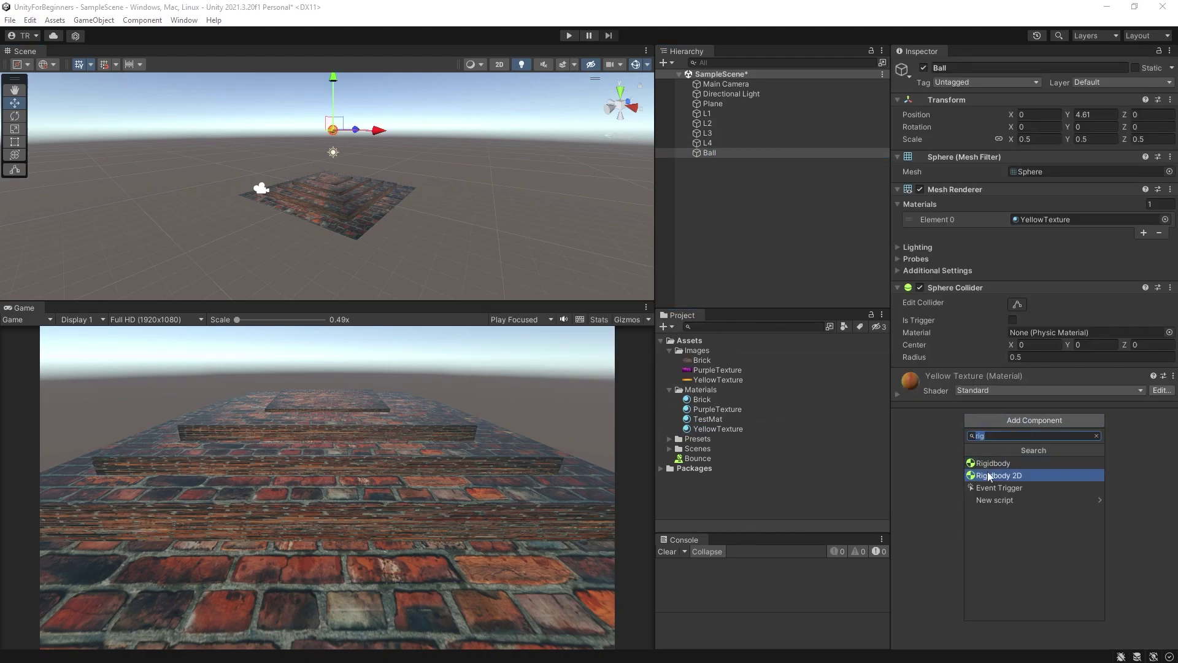
# Give the Ball the Bounce physics material and test-run the drop
pyautogui.click(990, 476)
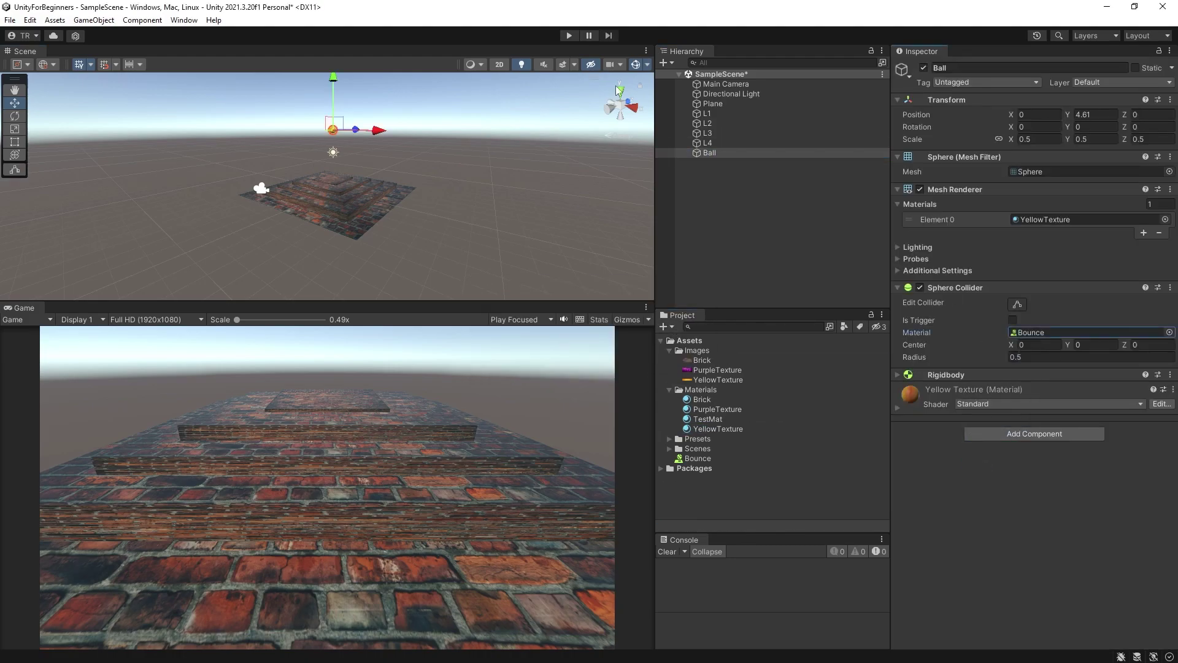
pyautogui.click(569, 35)
pyautogui.click(569, 35)
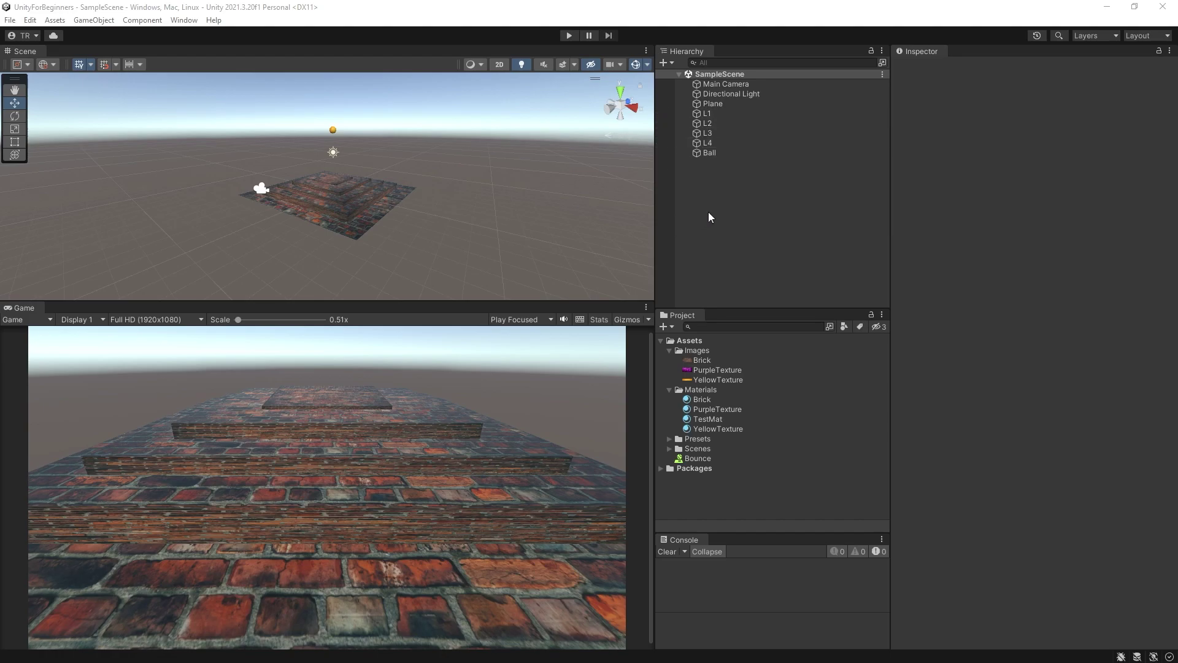
# Inspect the steps, confirming the top step L4 has Rotation X of -2.57
pyautogui.click(709, 114)
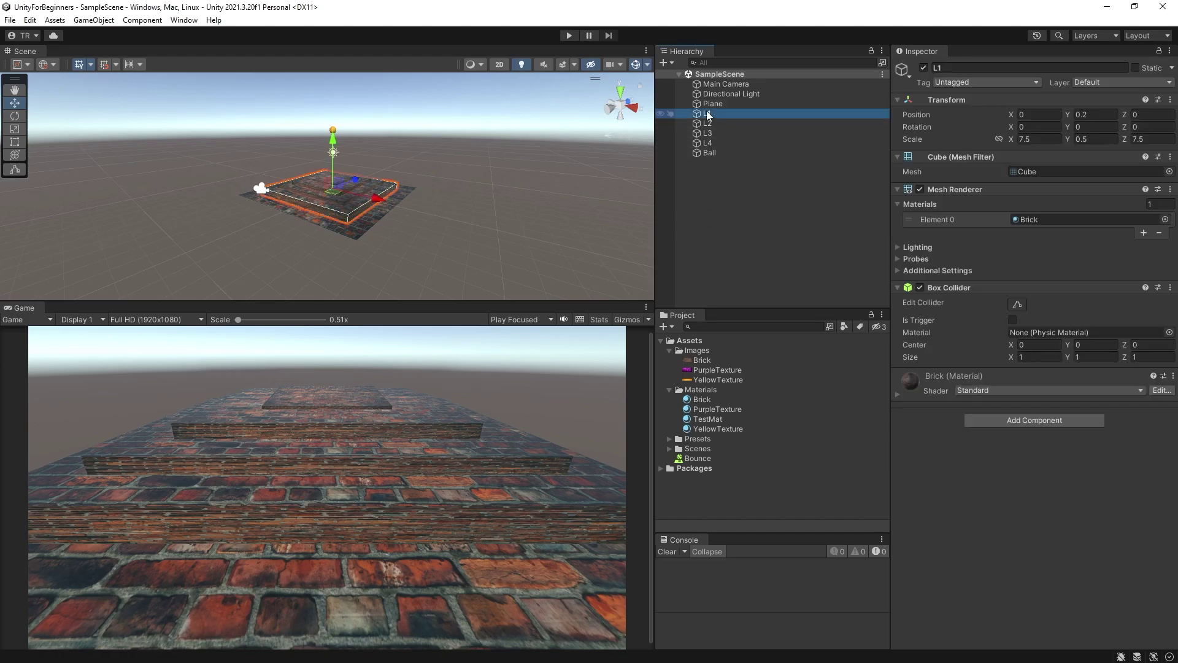
pyautogui.click(706, 143)
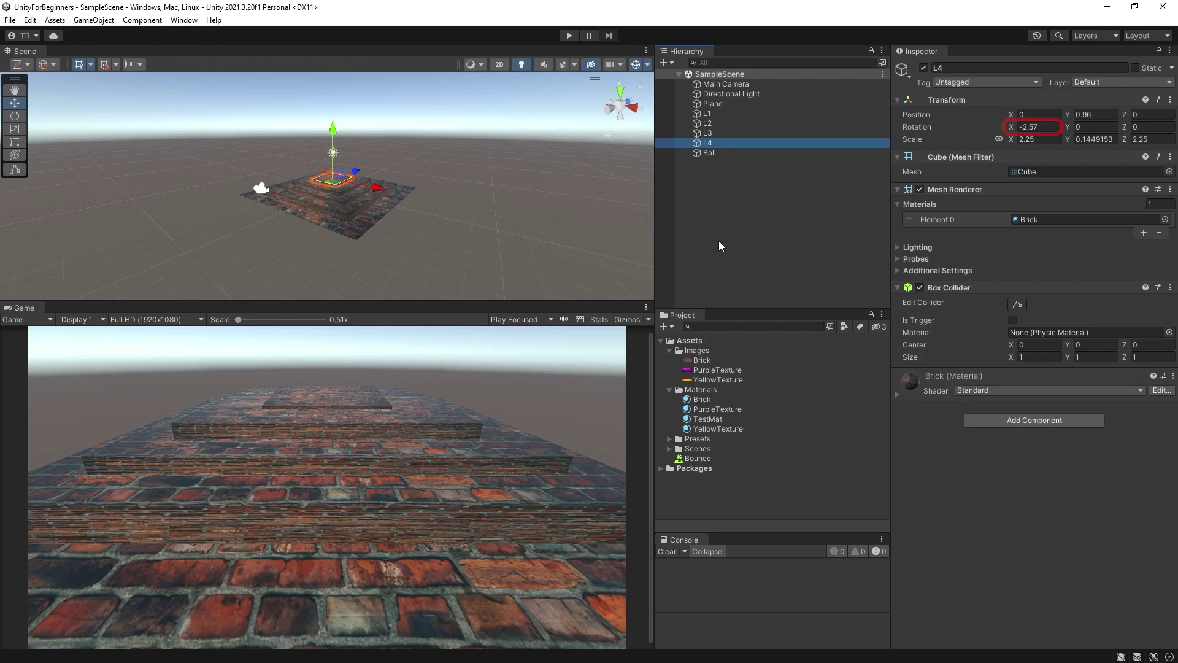
pyautogui.click(722, 202)
# Test-run the ball dropping onto the pyramid twice in play mode
pyautogui.click(569, 36)
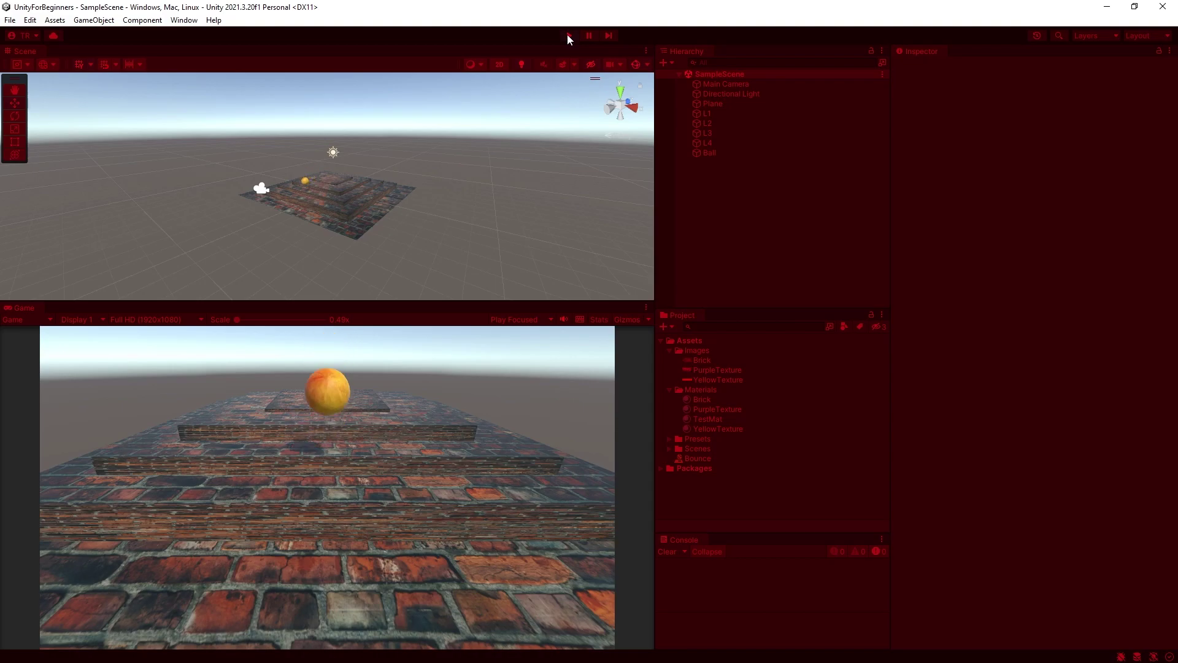
pyautogui.click(567, 35)
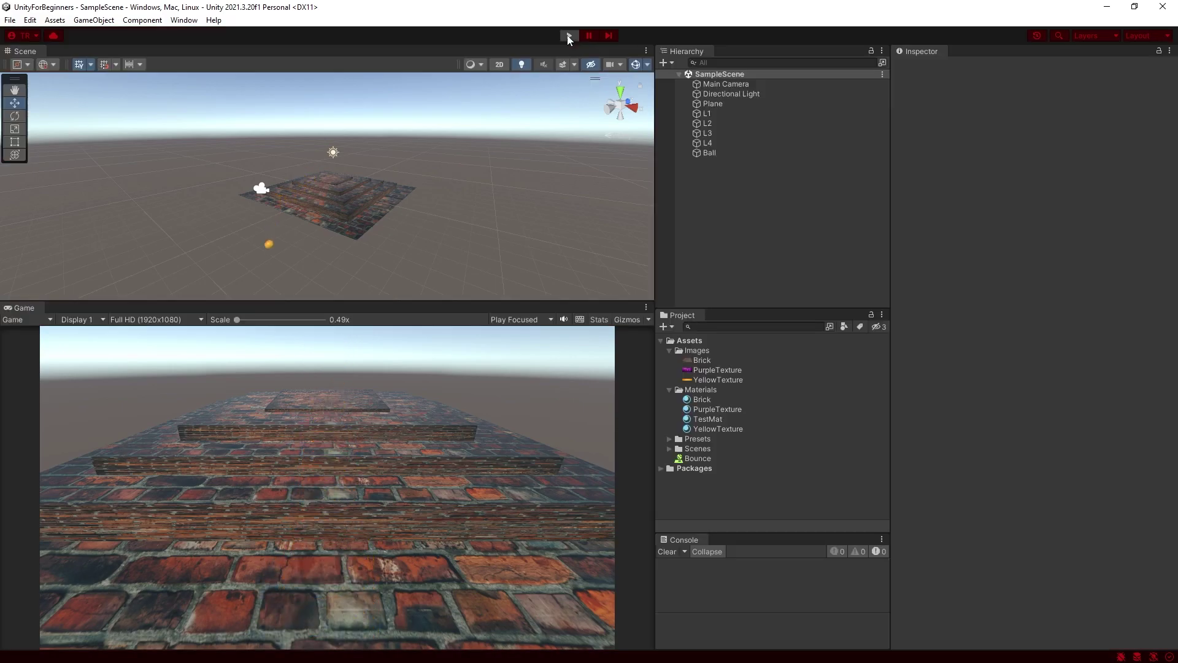
pyautogui.click(569, 36)
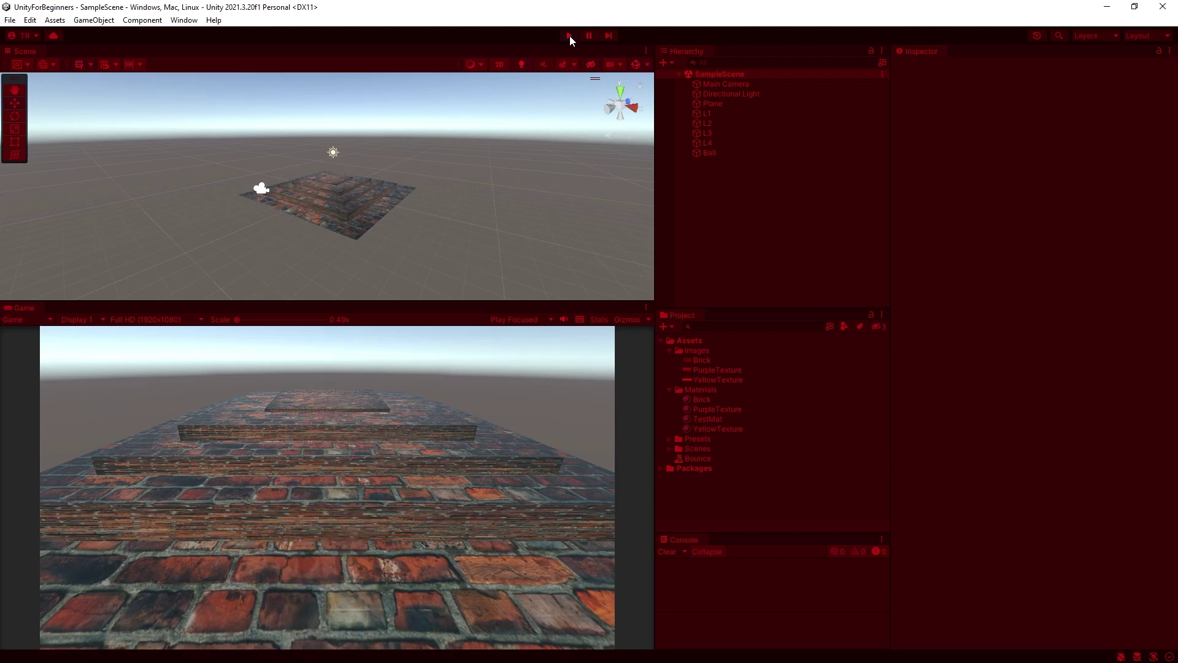
pyautogui.click(569, 35)
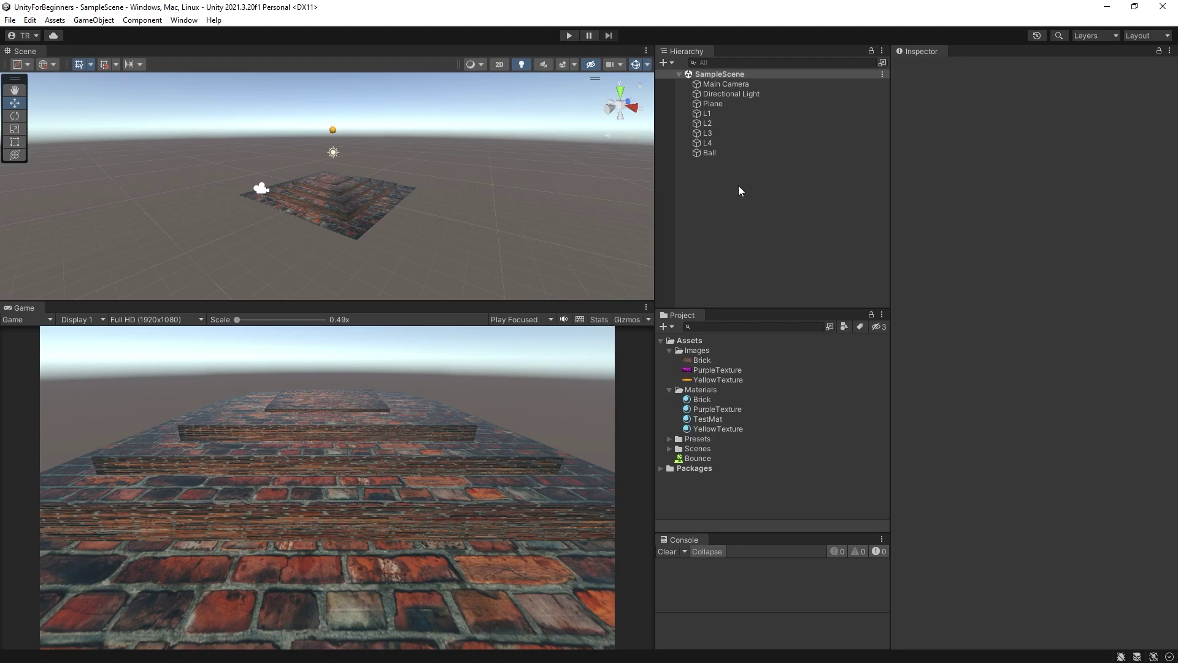
# Nudge the Main Camera slightly back along Z to about -6.35
pyautogui.click(715, 85)
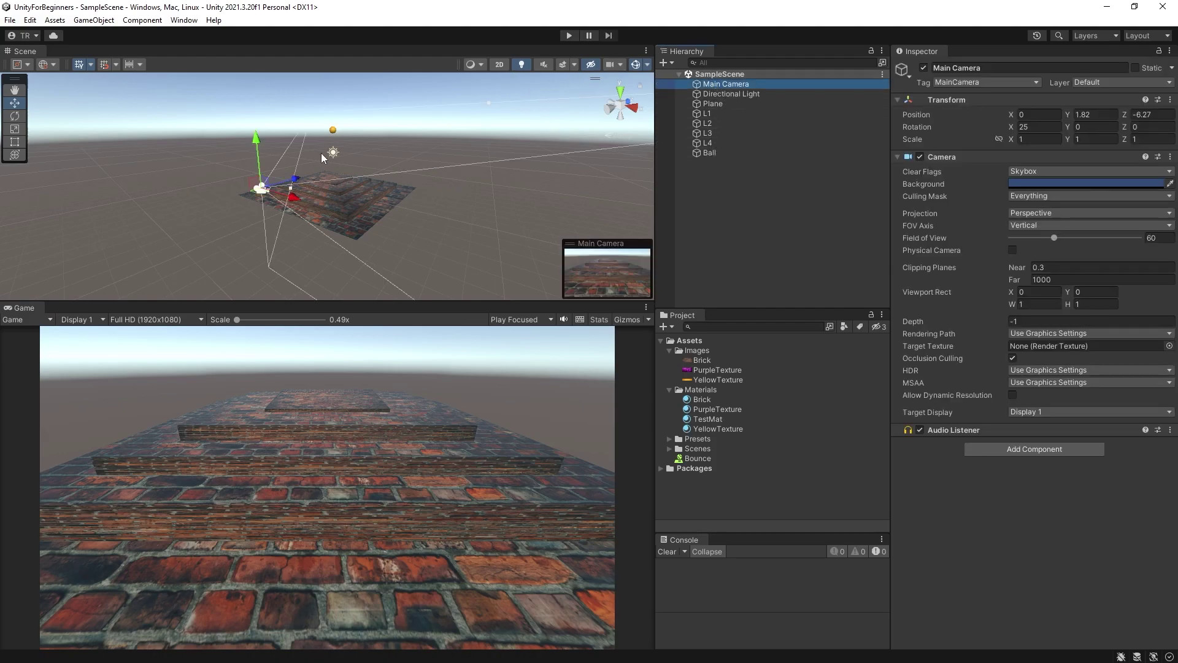
pyautogui.moveTo(294, 182)
pyautogui.mouseDown()
pyautogui.moveTo(301, 172)
pyautogui.moveTo(287, 176)
pyautogui.mouseUp()
pyautogui.click(15, 115)
pyautogui.click(717, 200)
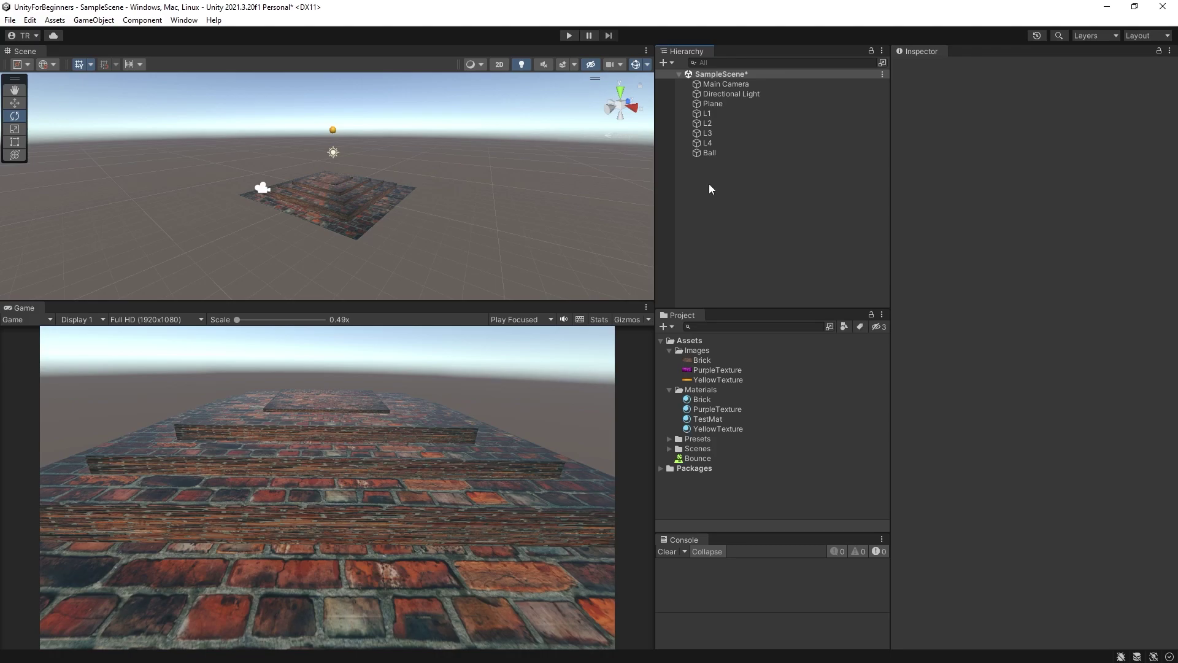
# Make steps L1–L4 children of the Plane
pyautogui.click(709, 113)
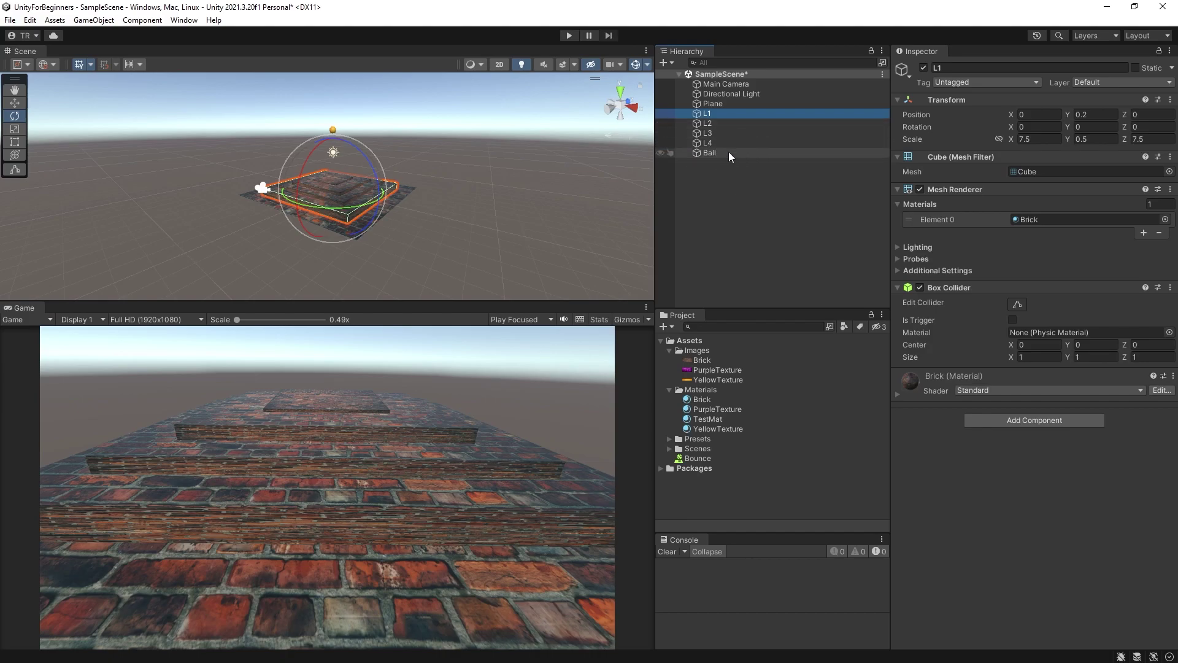
pyautogui.keyDown('shift'); pyautogui.click(712, 142); pyautogui.keyUp('shift')
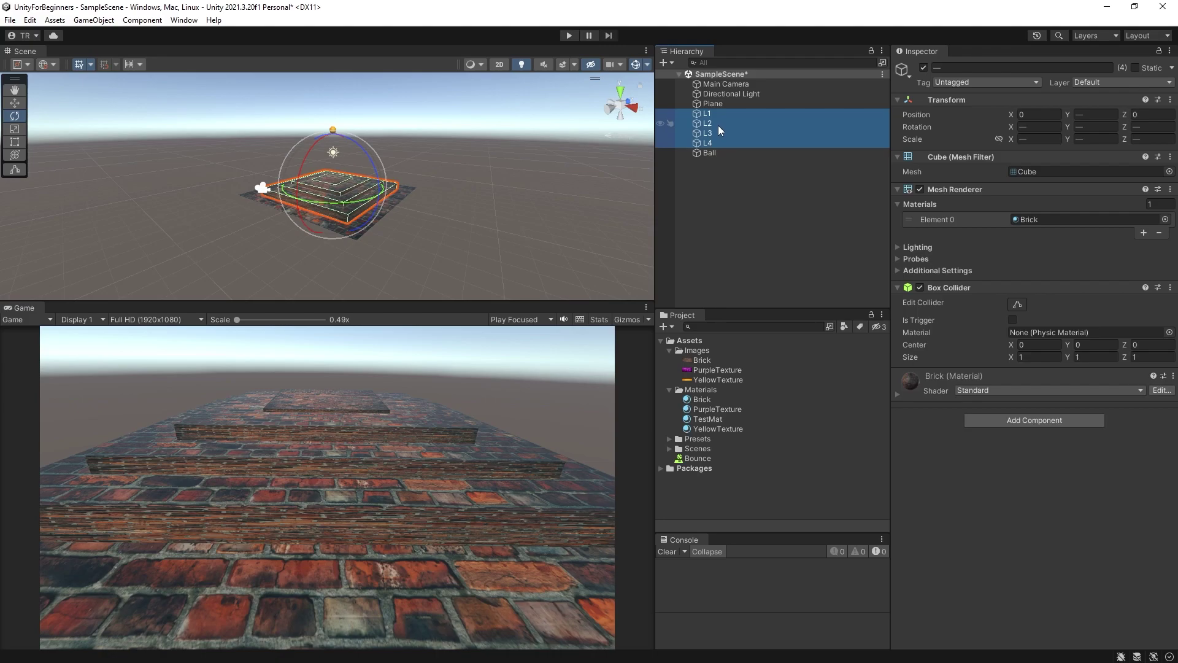
pyautogui.moveTo(709, 114)
pyautogui.mouseDown()
pyautogui.moveTo(742, 113)
pyautogui.moveTo(708, 101)
pyautogui.mouseUp()
# Slide the Plane with its steps along X to 2.75
pyautogui.click(710, 103)
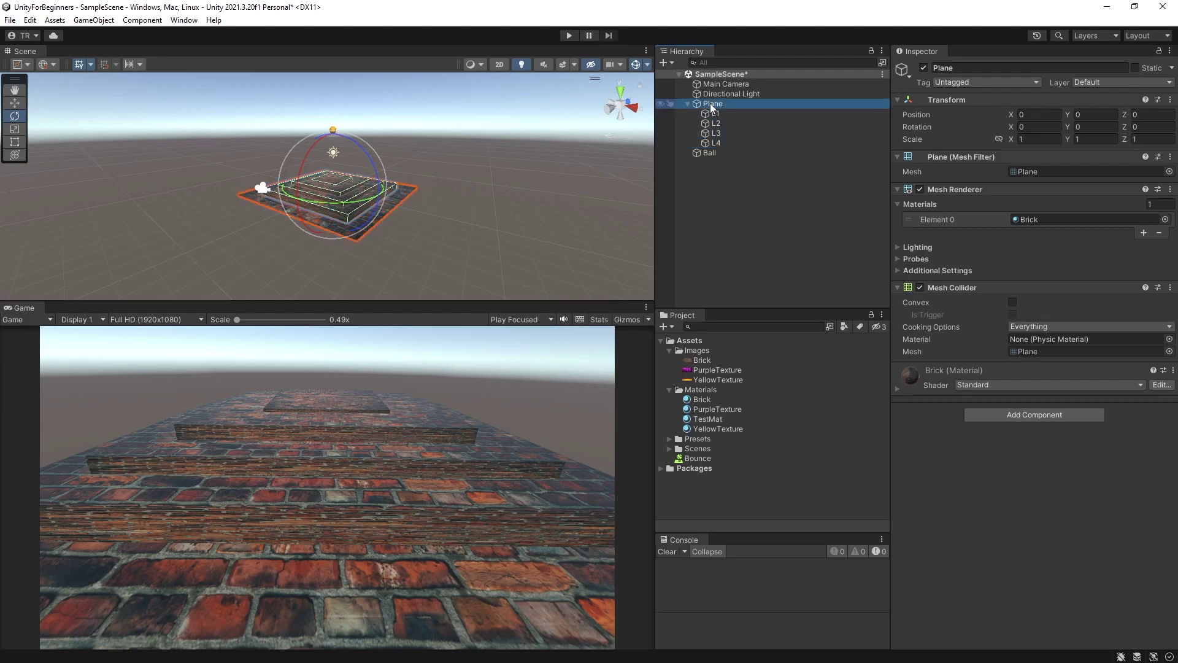
pyautogui.click(15, 103)
pyautogui.moveTo(378, 197); pyautogui.dragTo(413, 209)
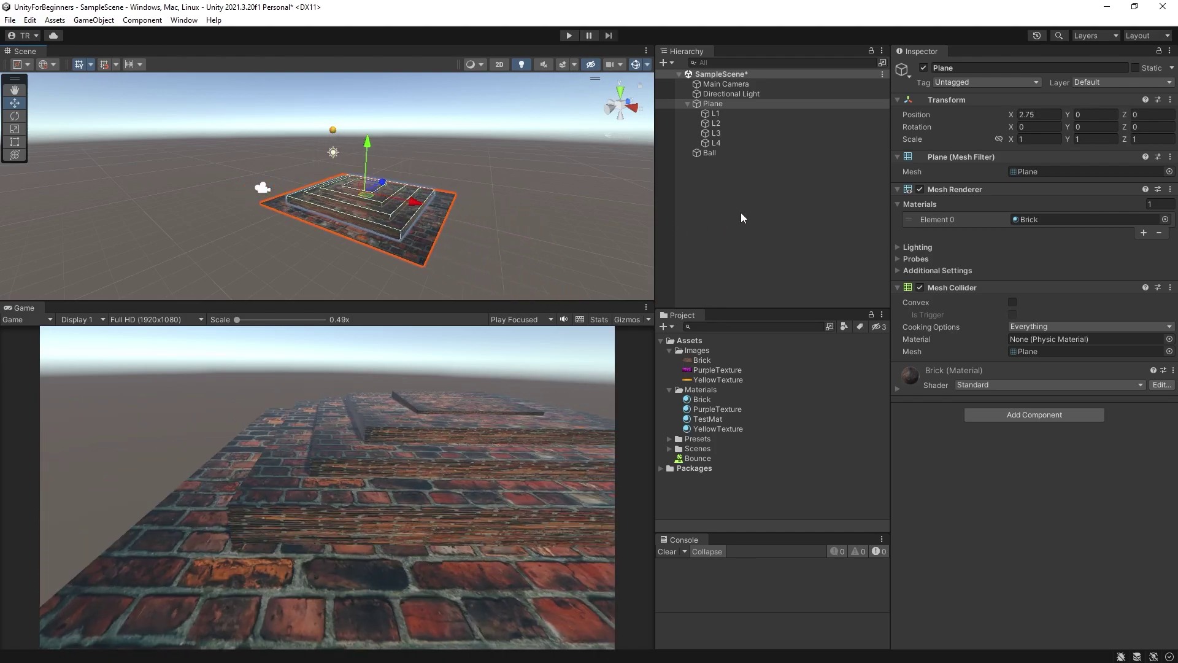
# Undo the Plane move and parenting, then create an empty GameObject named Base
pyautogui.hotkey('ctrl', 'z')
pyautogui.hotkey('ctrl', 'z')
pyautogui.hotkey('ctrl', 'z')
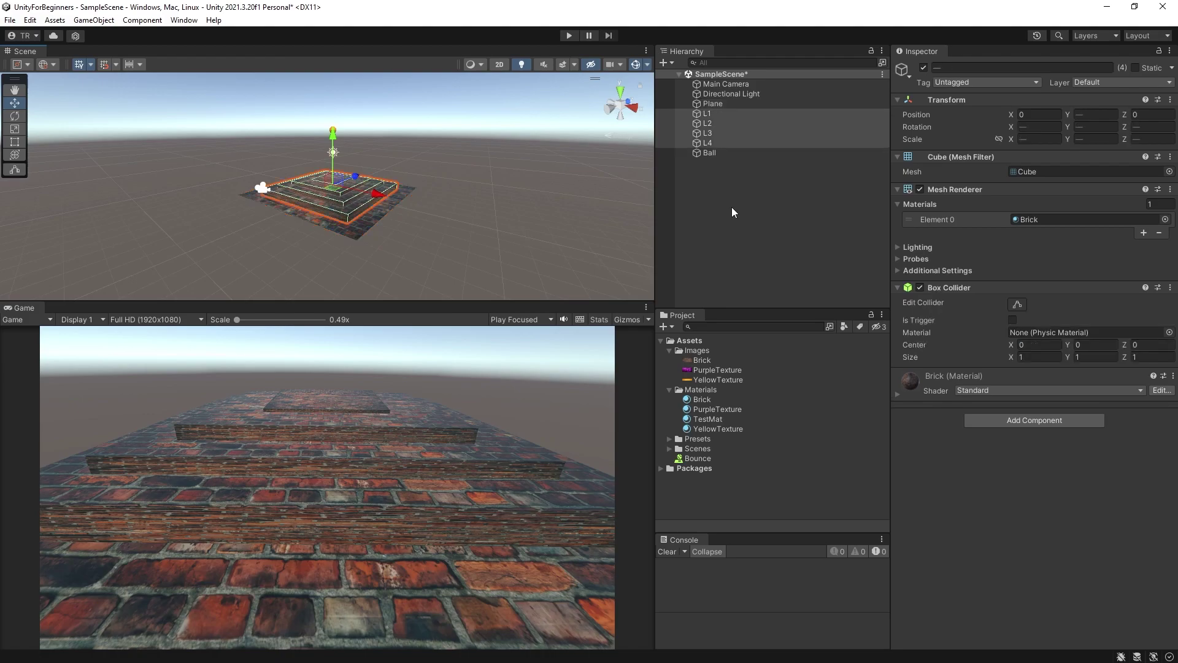
pyautogui.click(731, 210)
pyautogui.rightClick(730, 207)
pyautogui.click(758, 354)
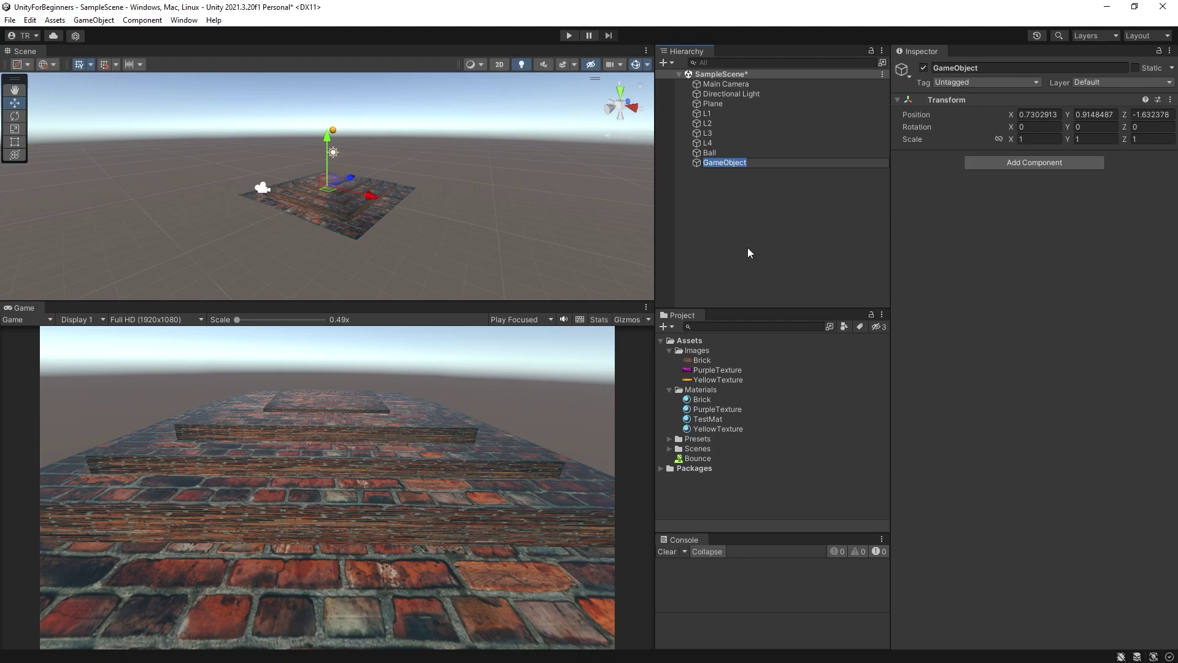
pyautogui.write('Base')
pyautogui.press('Return')
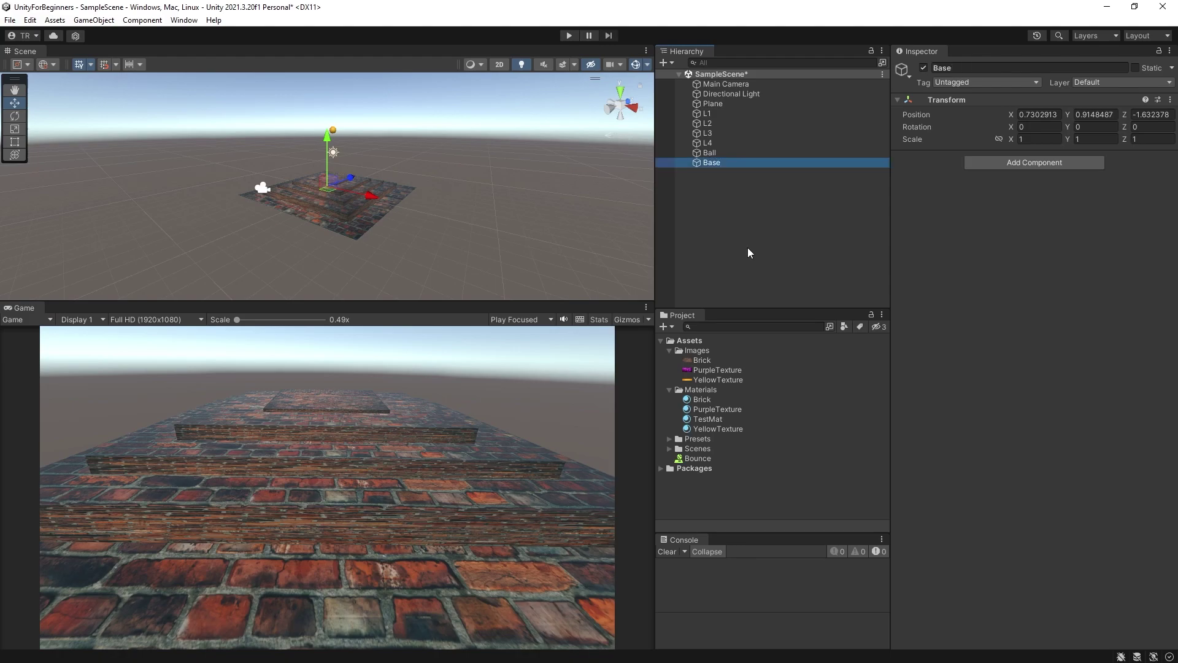
# Group steps L1–L4 under Base and slide the group along X
pyautogui.click(707, 114)
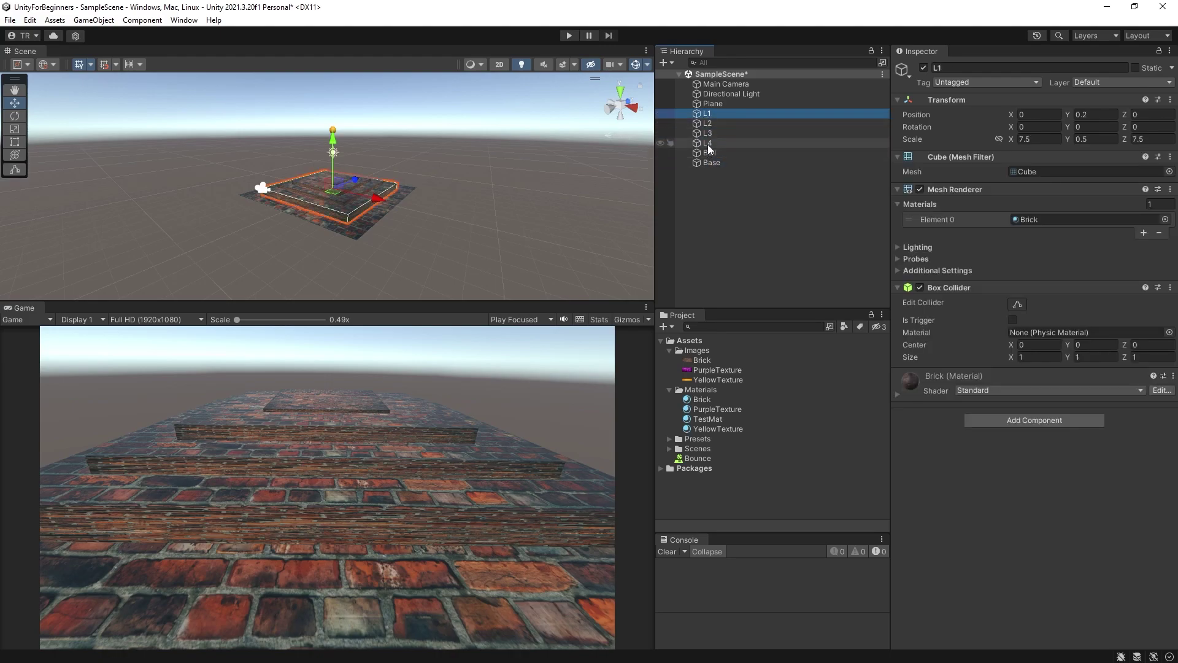
pyautogui.keyDown('shift'); pyautogui.click(708, 143); pyautogui.keyUp('shift')
pyautogui.moveTo(707, 146); pyautogui.dragTo(712, 164)
pyautogui.click(710, 125)
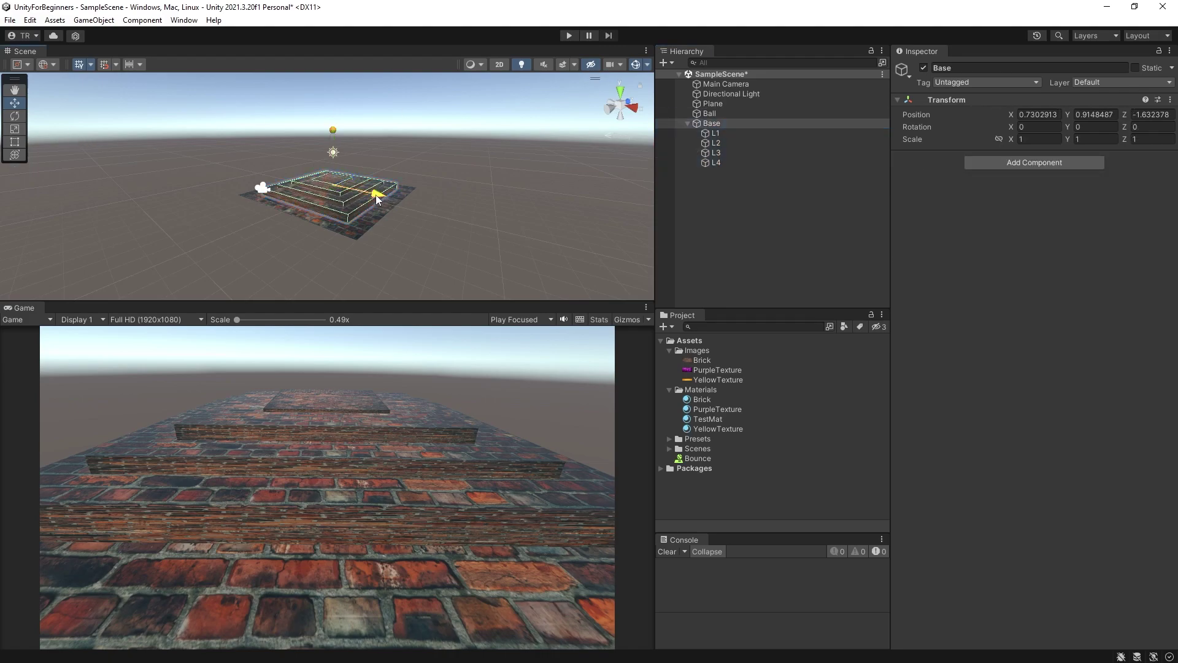
pyautogui.moveTo(381, 195)
pyautogui.mouseDown()
pyautogui.moveTo(479, 211)
pyautogui.moveTo(381, 194)
pyautogui.moveTo(385, 205)
pyautogui.mouseUp()
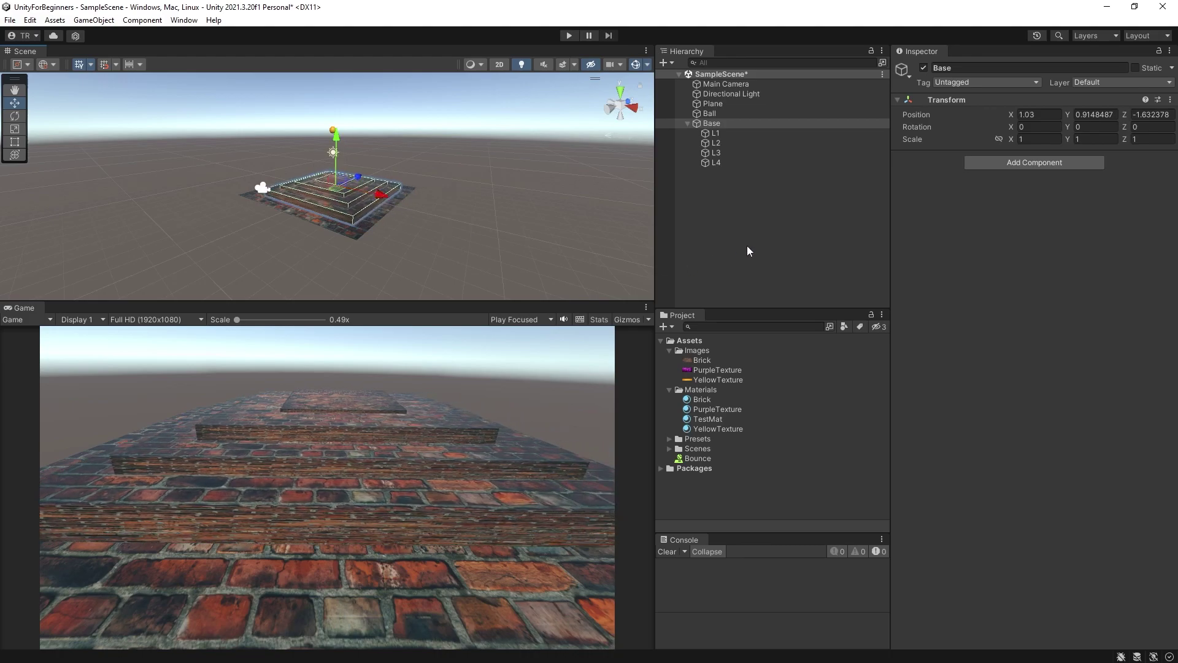
# Undo the Base move and grouping, then delete the Base object
pyautogui.hotkey('shift', 'c')
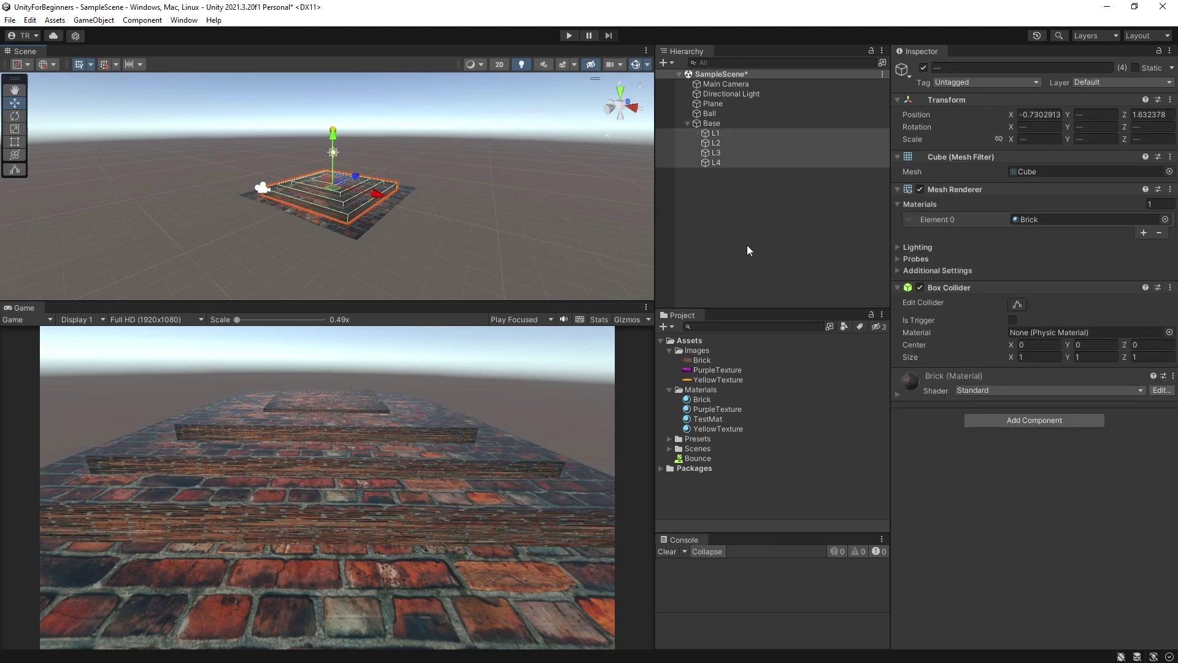
pyautogui.hotkey('ctrl', 'shift', 'p')
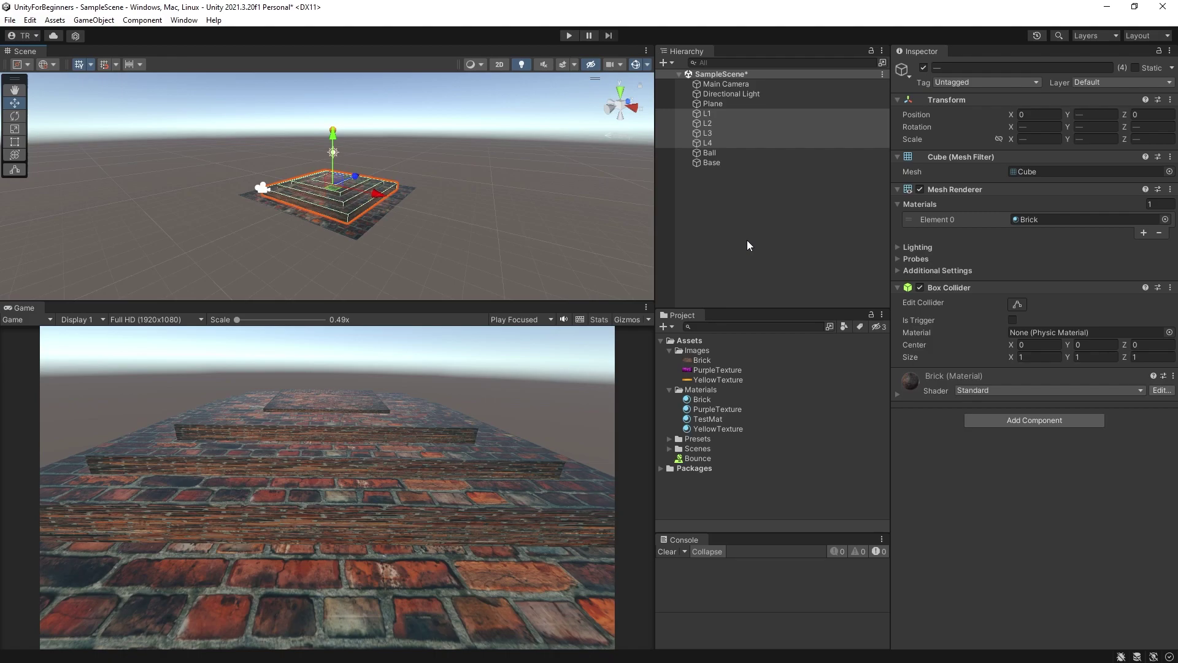
pyautogui.click(702, 162)
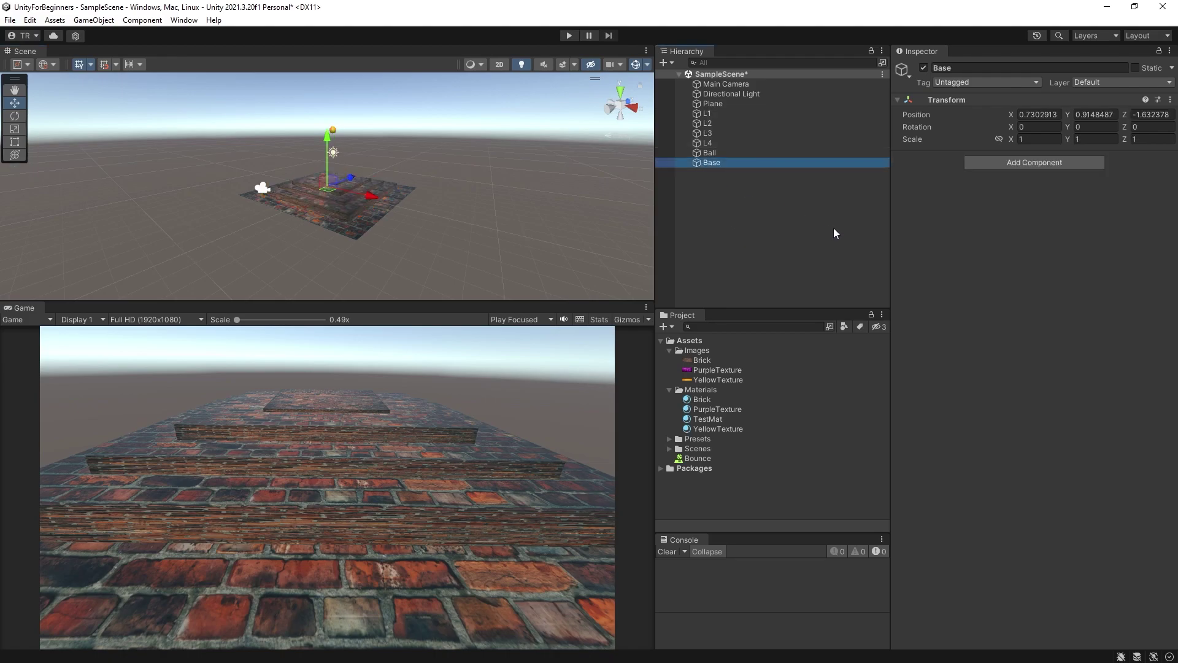
pyautogui.press('Delete')
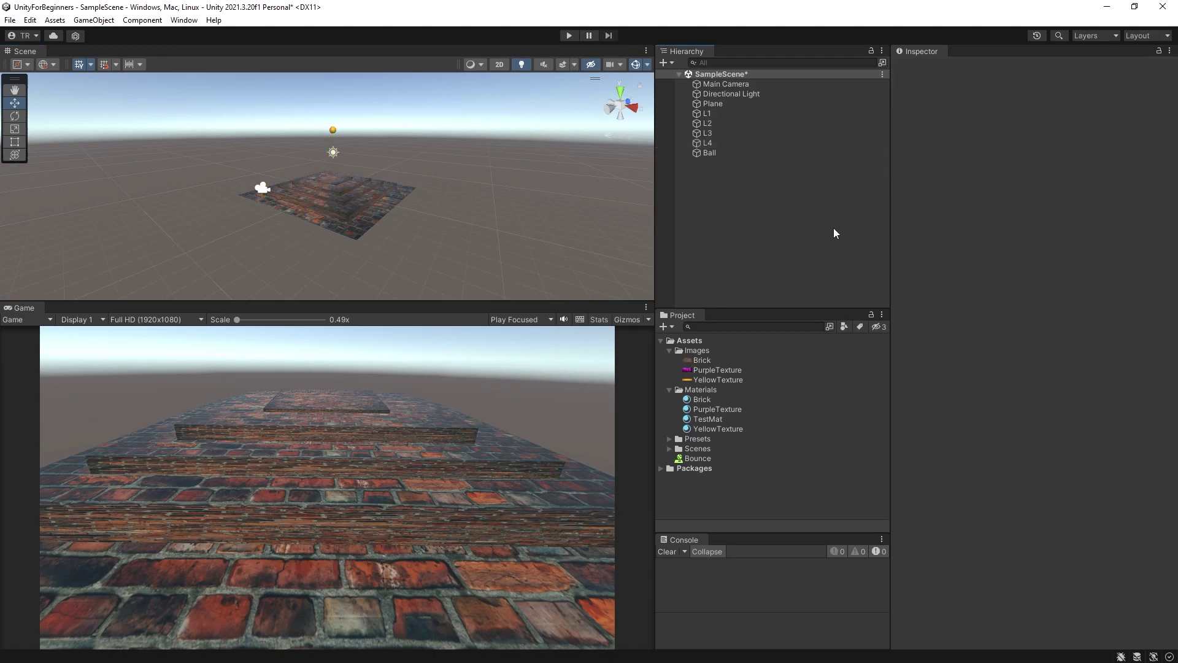